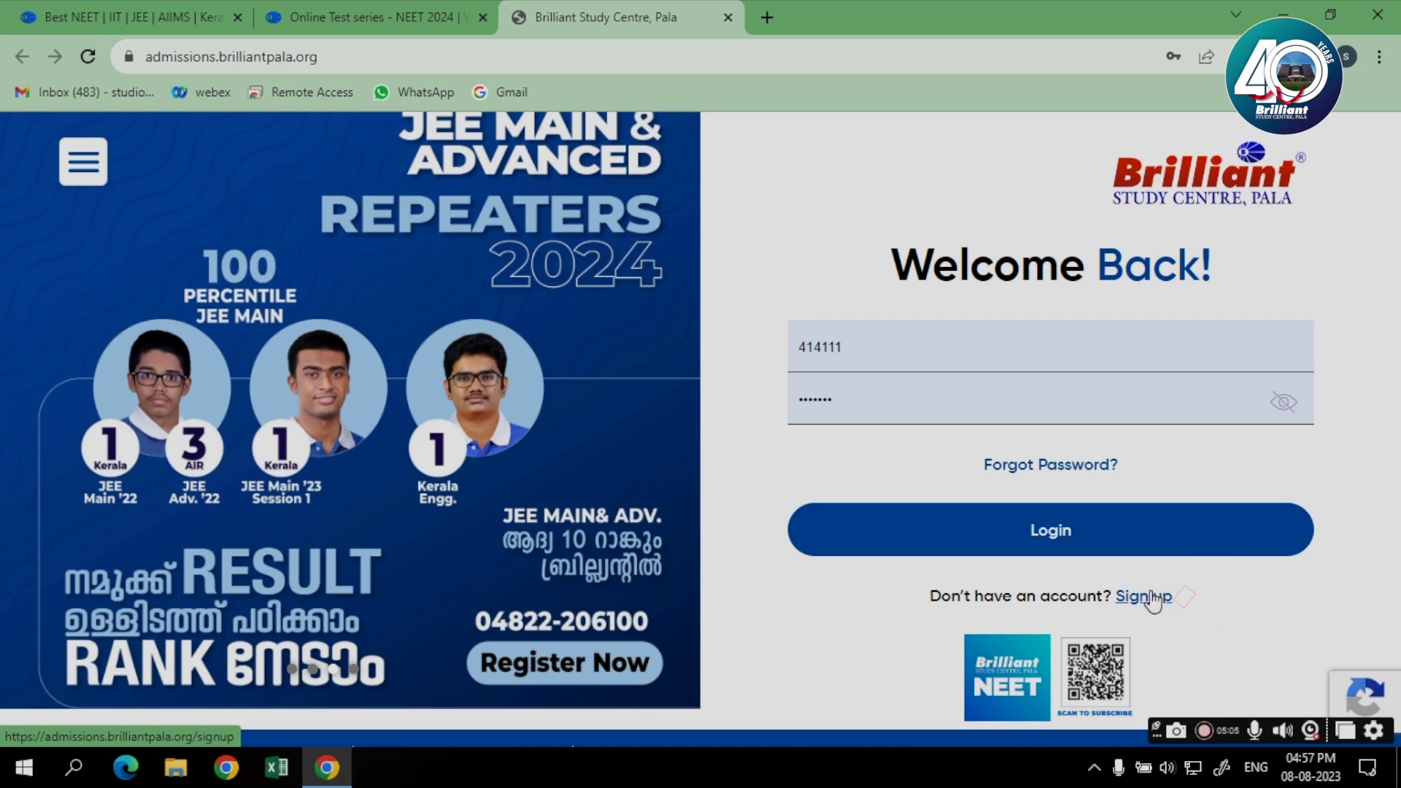
- Start a new signup and enter the student's name, mobile number, e-mail and password twice
left_click(1150, 597)
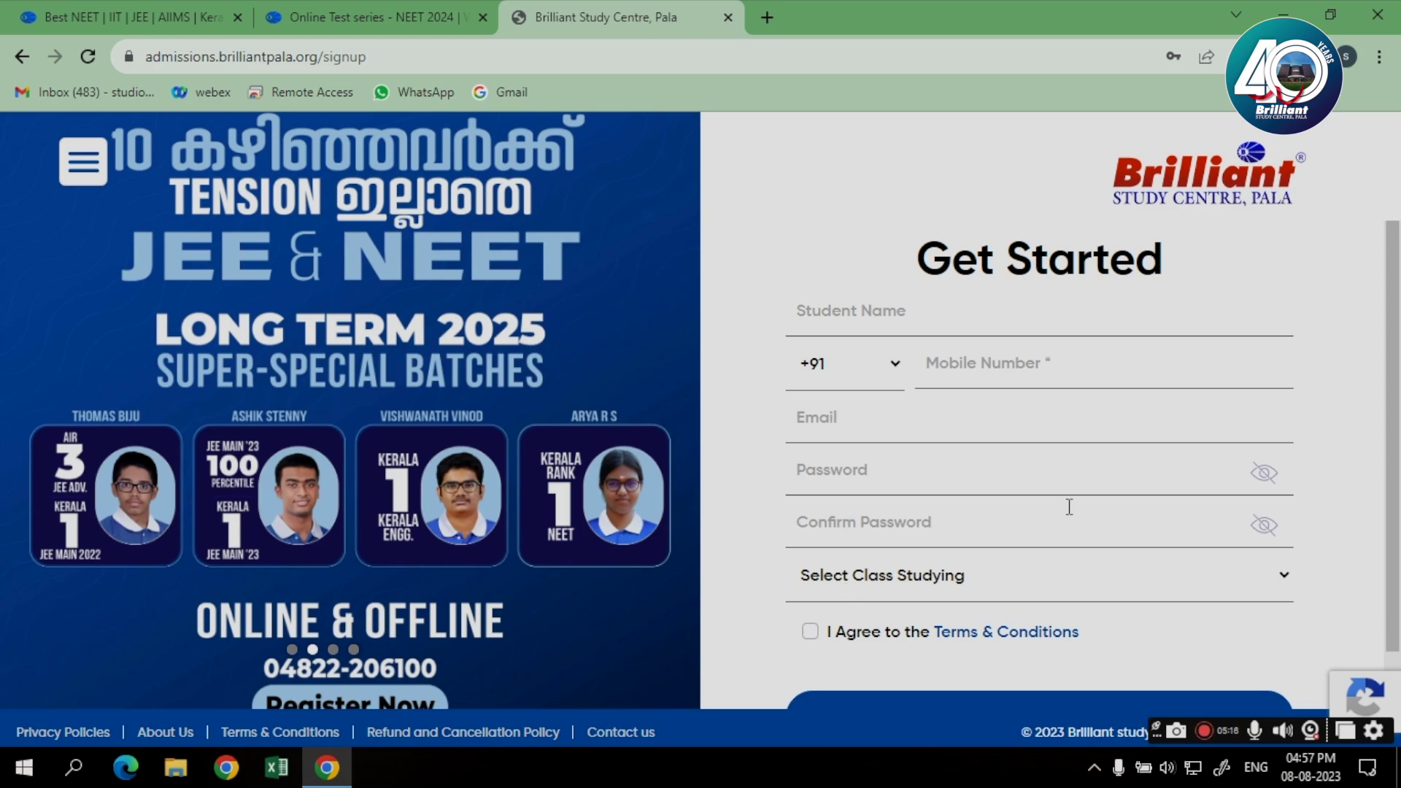
scroll(1394, 362, "down", 1)
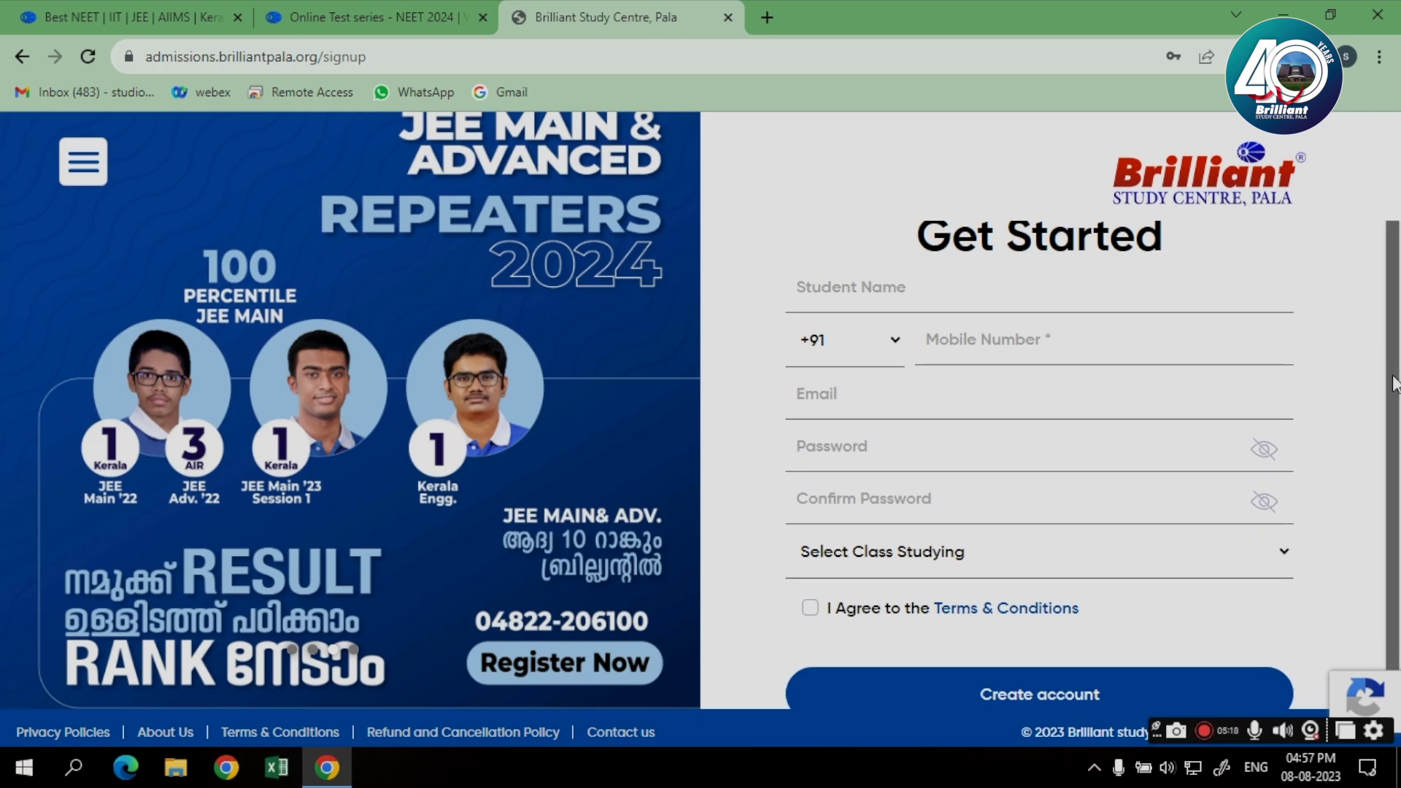
scroll(1395, 343, "up", 2)
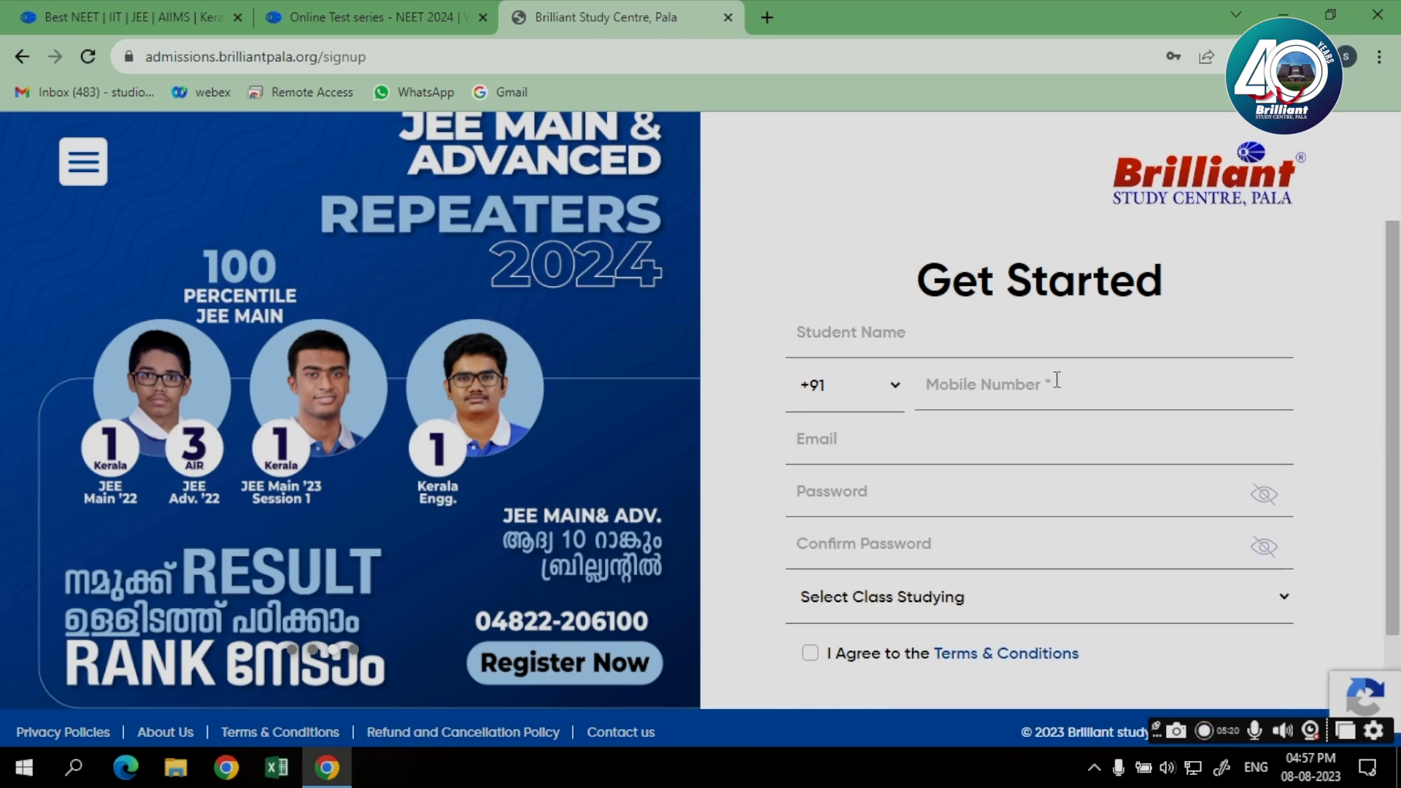
left_click(1053, 349)
type("manu")
left_click(1021, 393)
type("86")
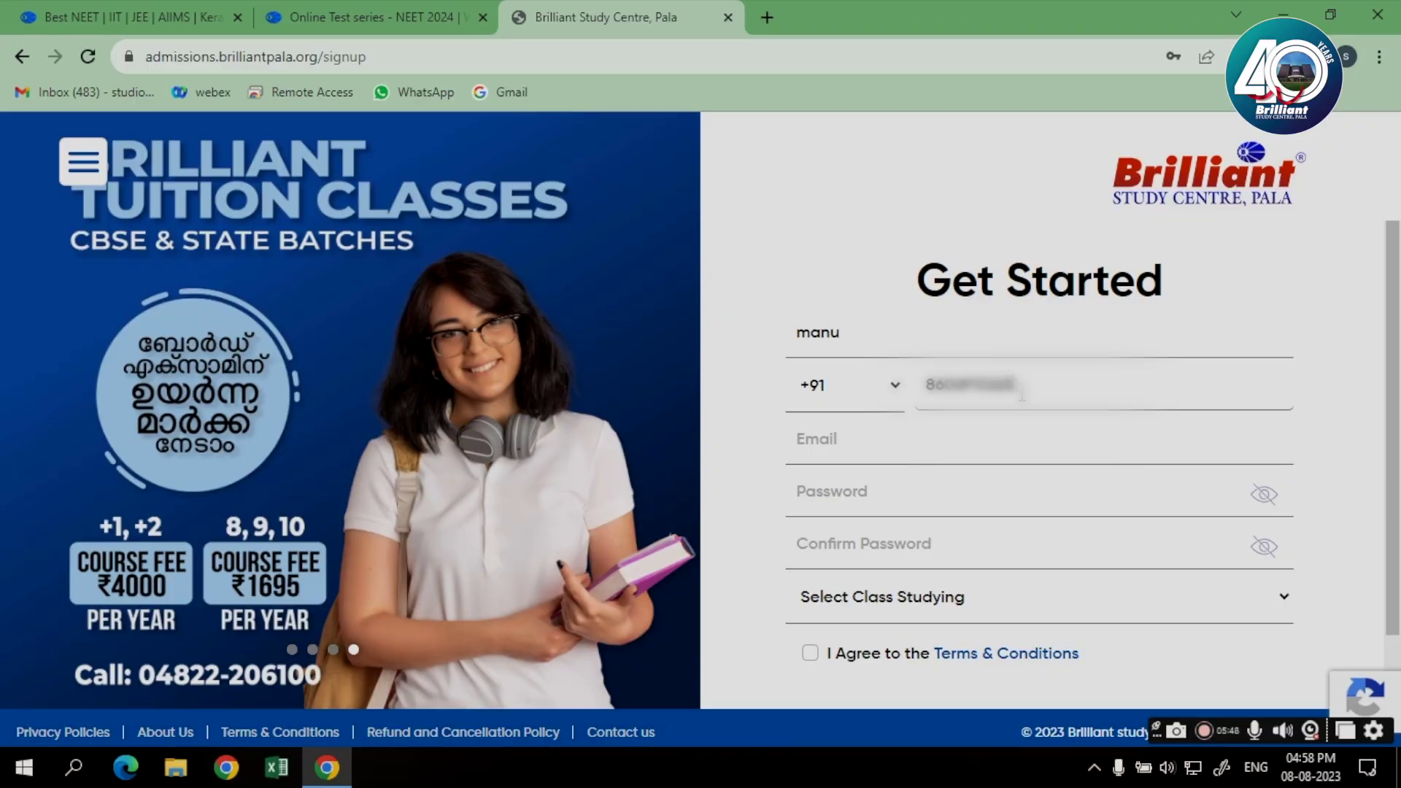
left_click(988, 442)
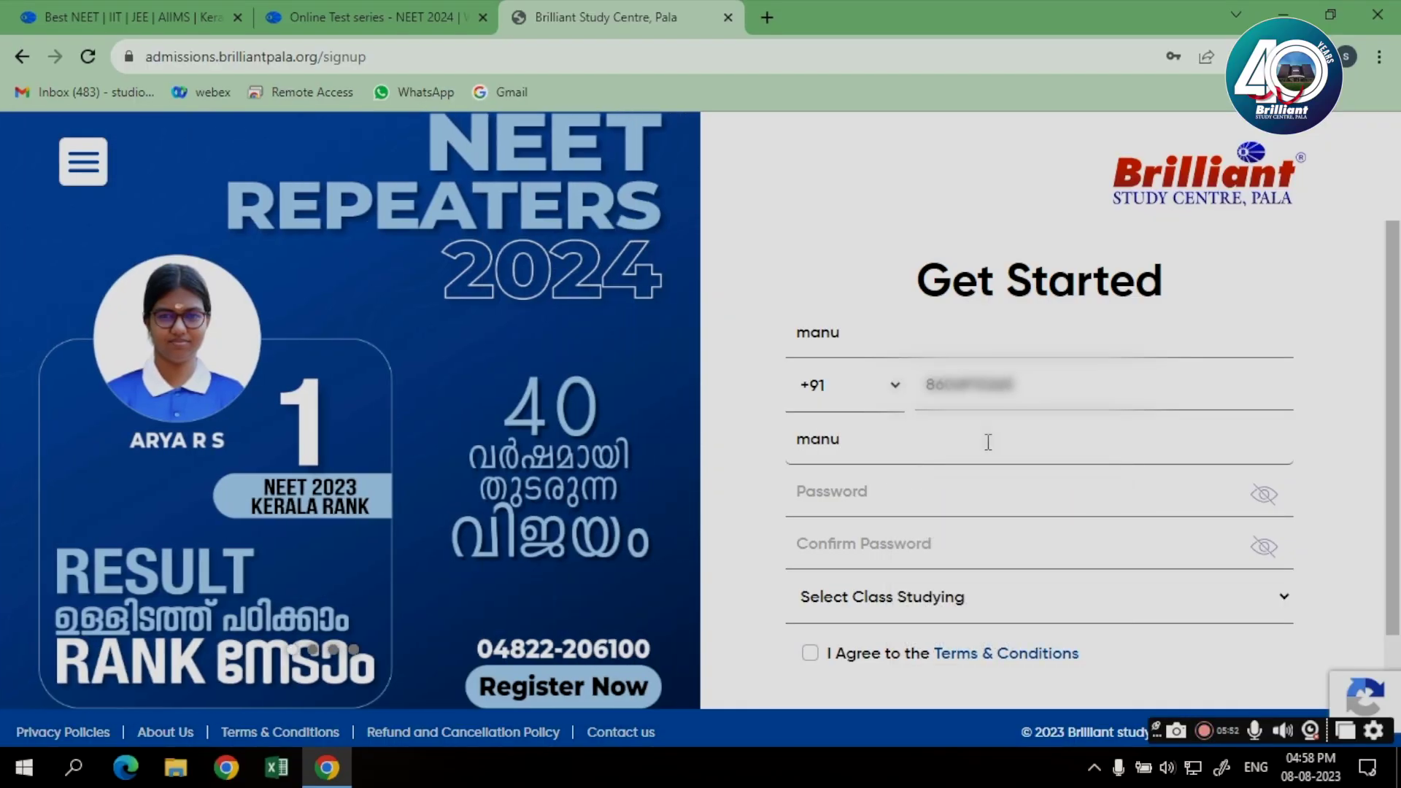
left_click(965, 481)
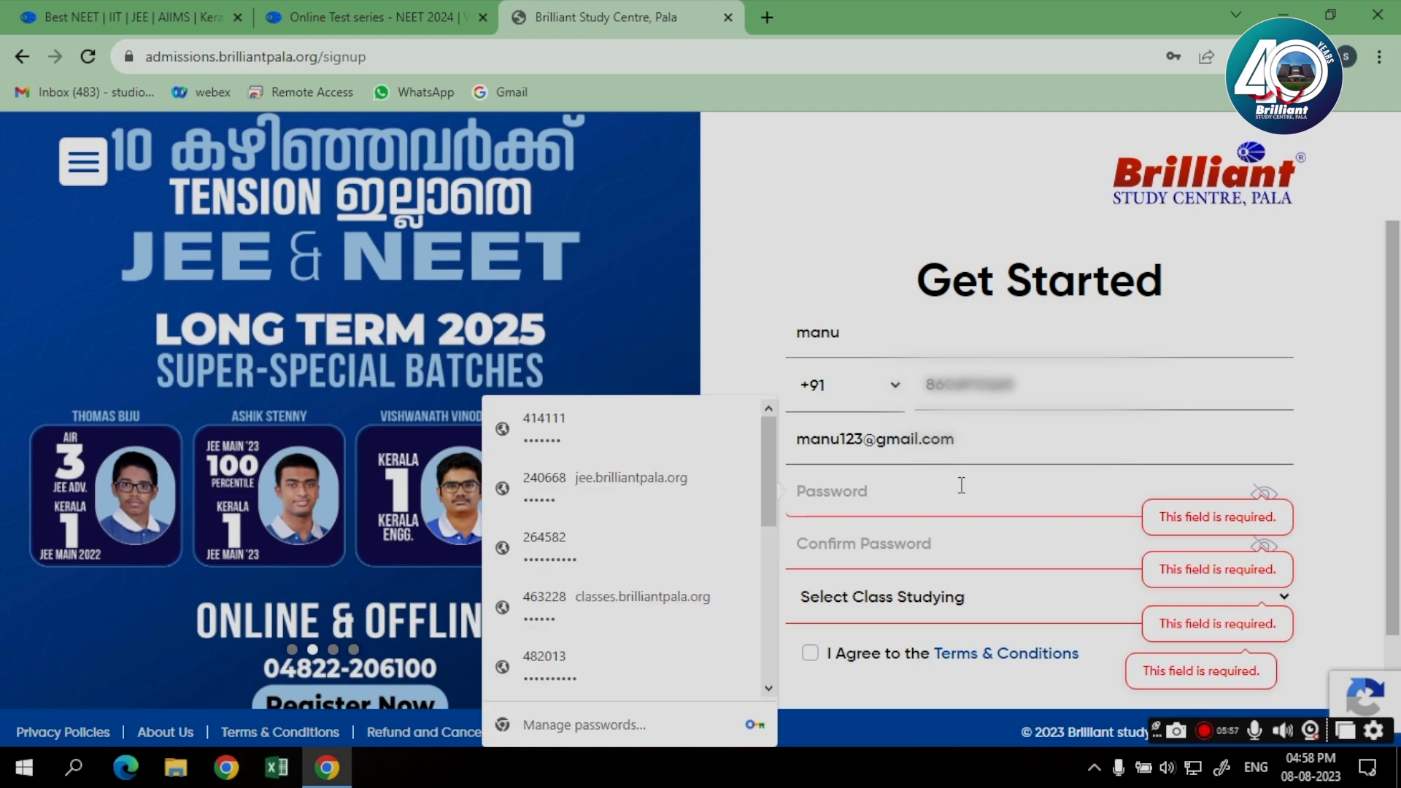
left_click(926, 534)
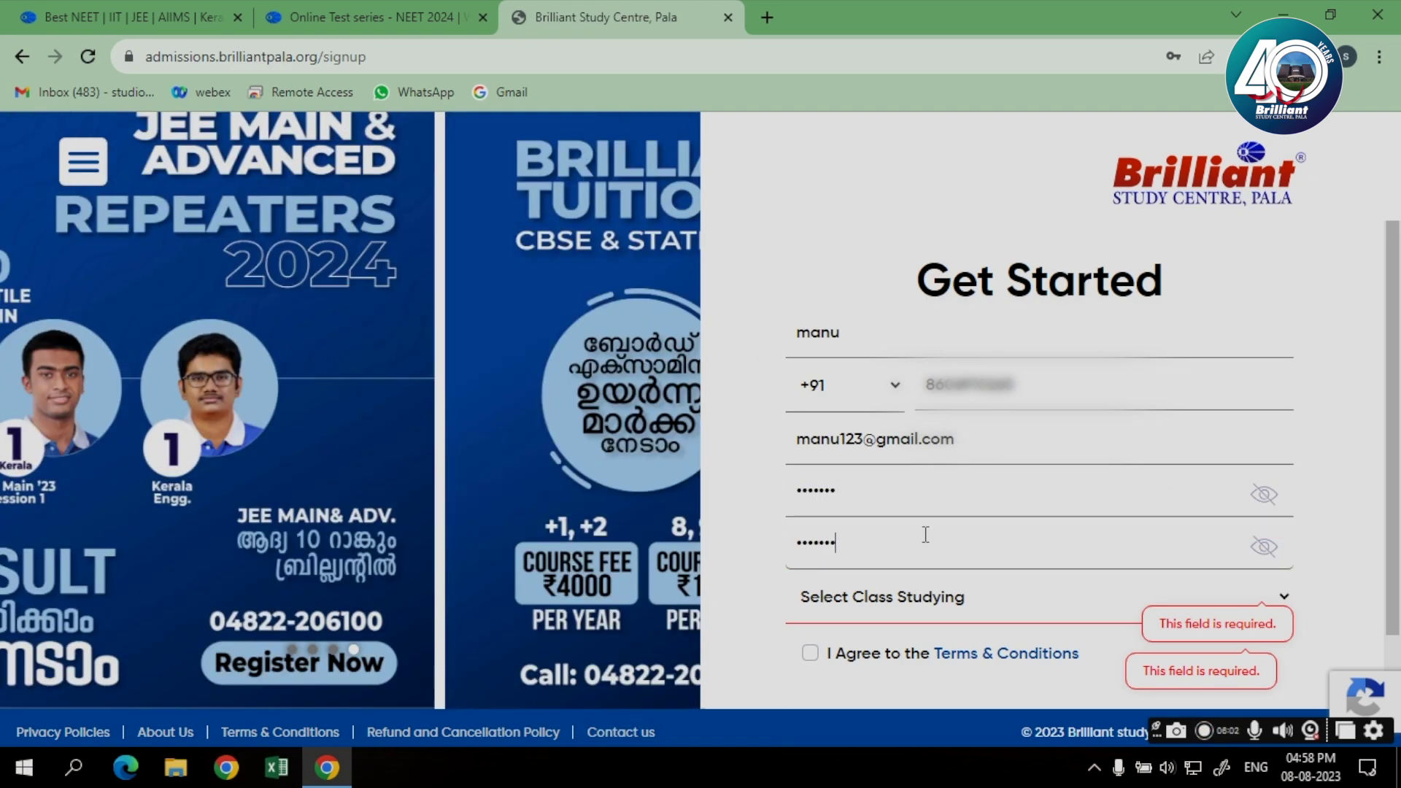
- Choose Brilliant Test Series as the class, accept the Terms & Conditions, and create the account
left_click(1217, 595)
key("Down")
key("Down")
key("Down")
key("Down")
key("Down")
key("Down")
key("Down")
key("Down")
key("Down")
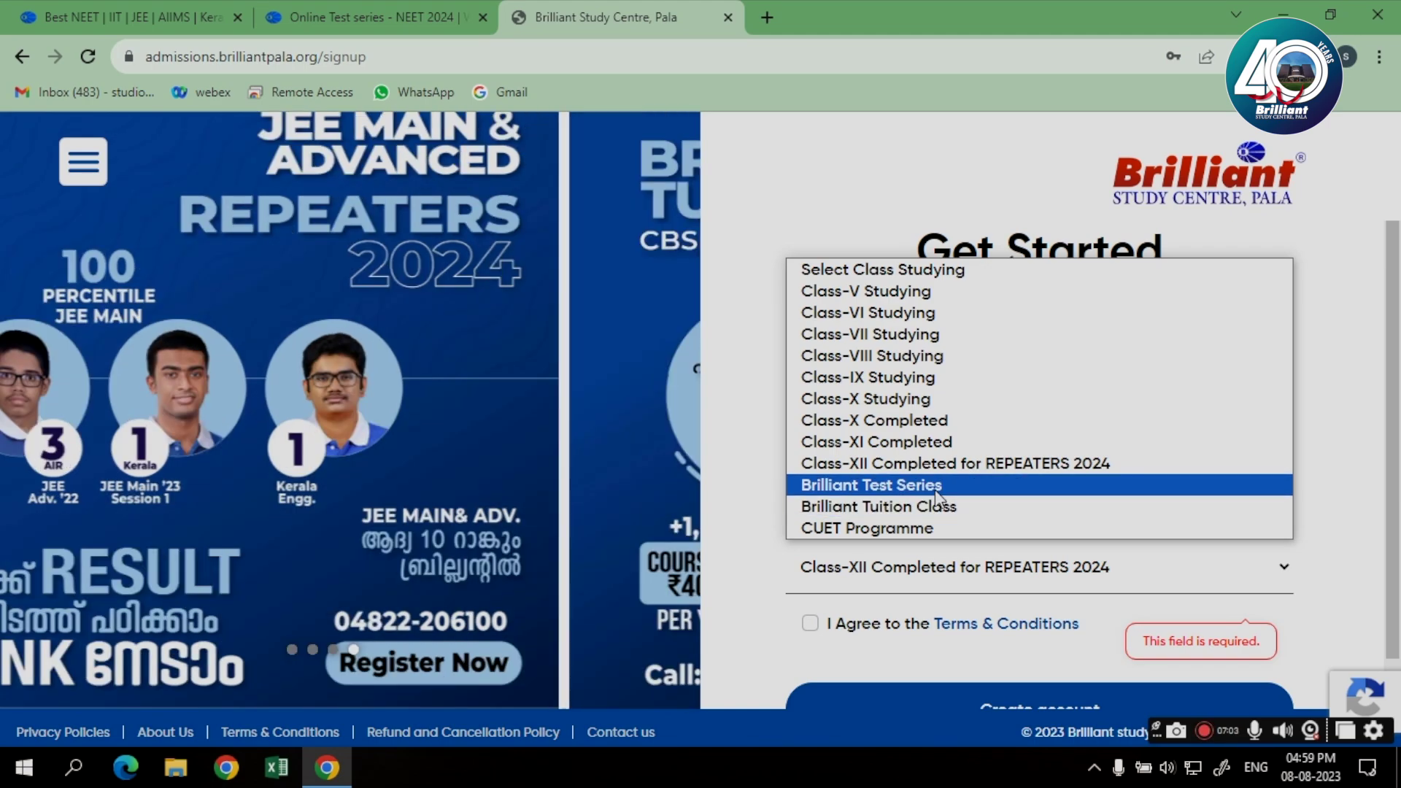
left_click(937, 496)
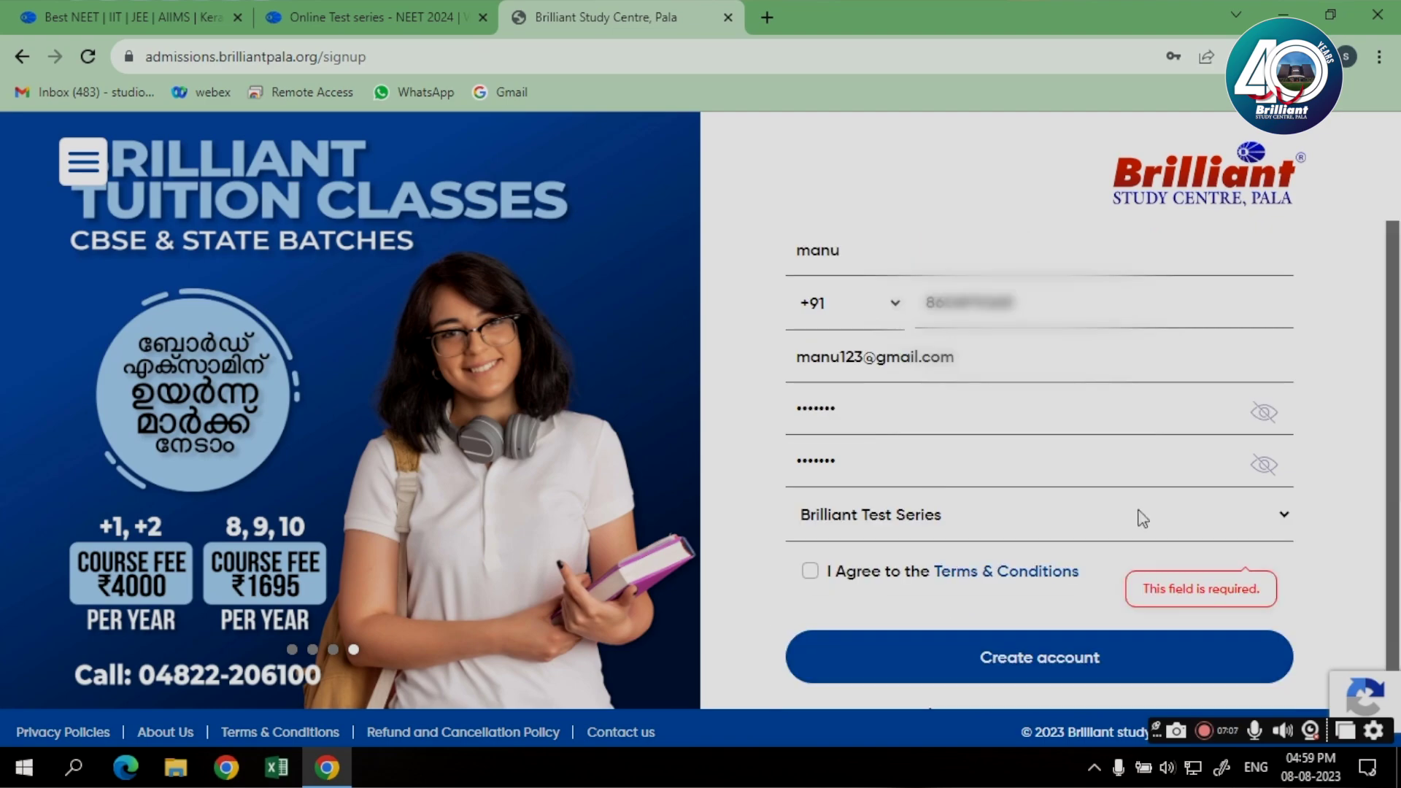
left_click(812, 573)
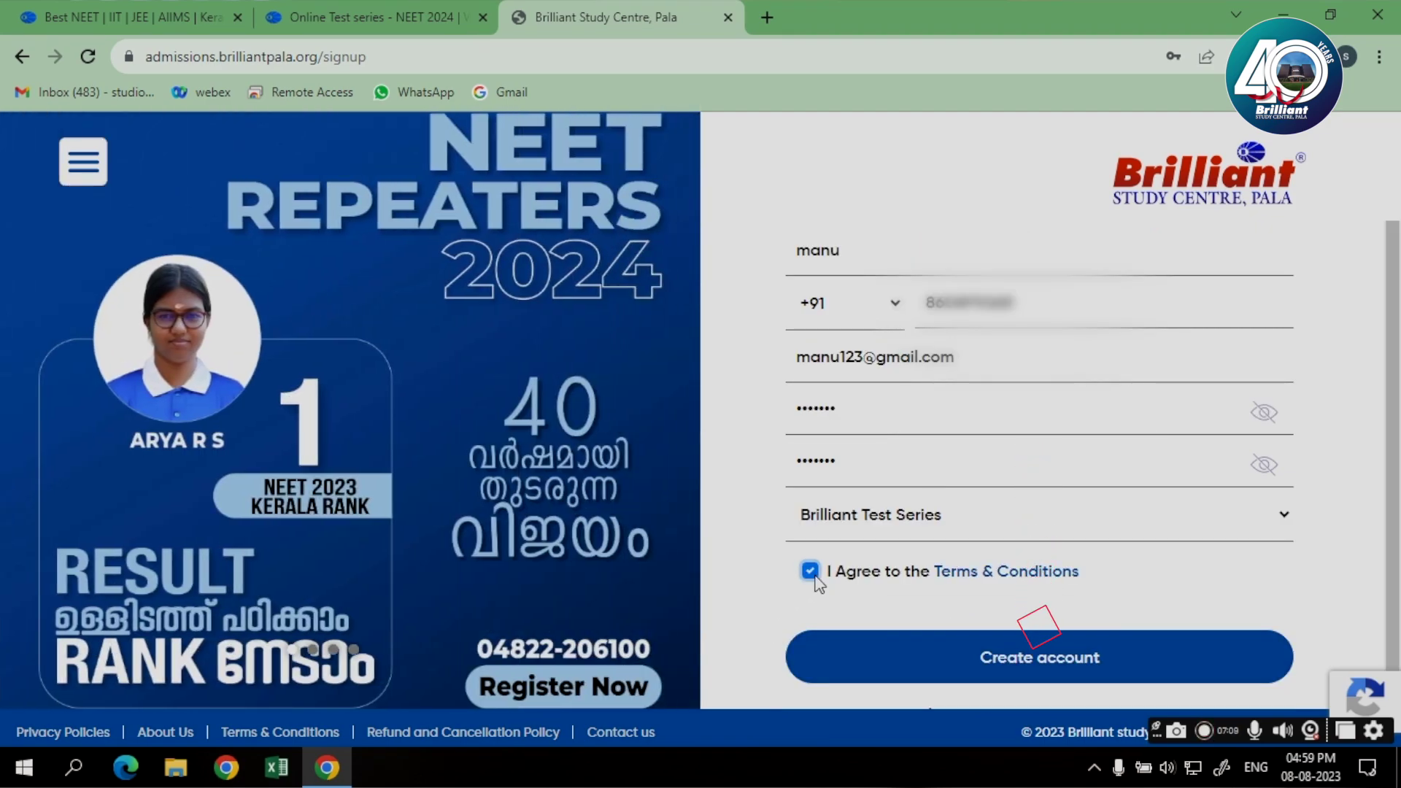
left_click(987, 646)
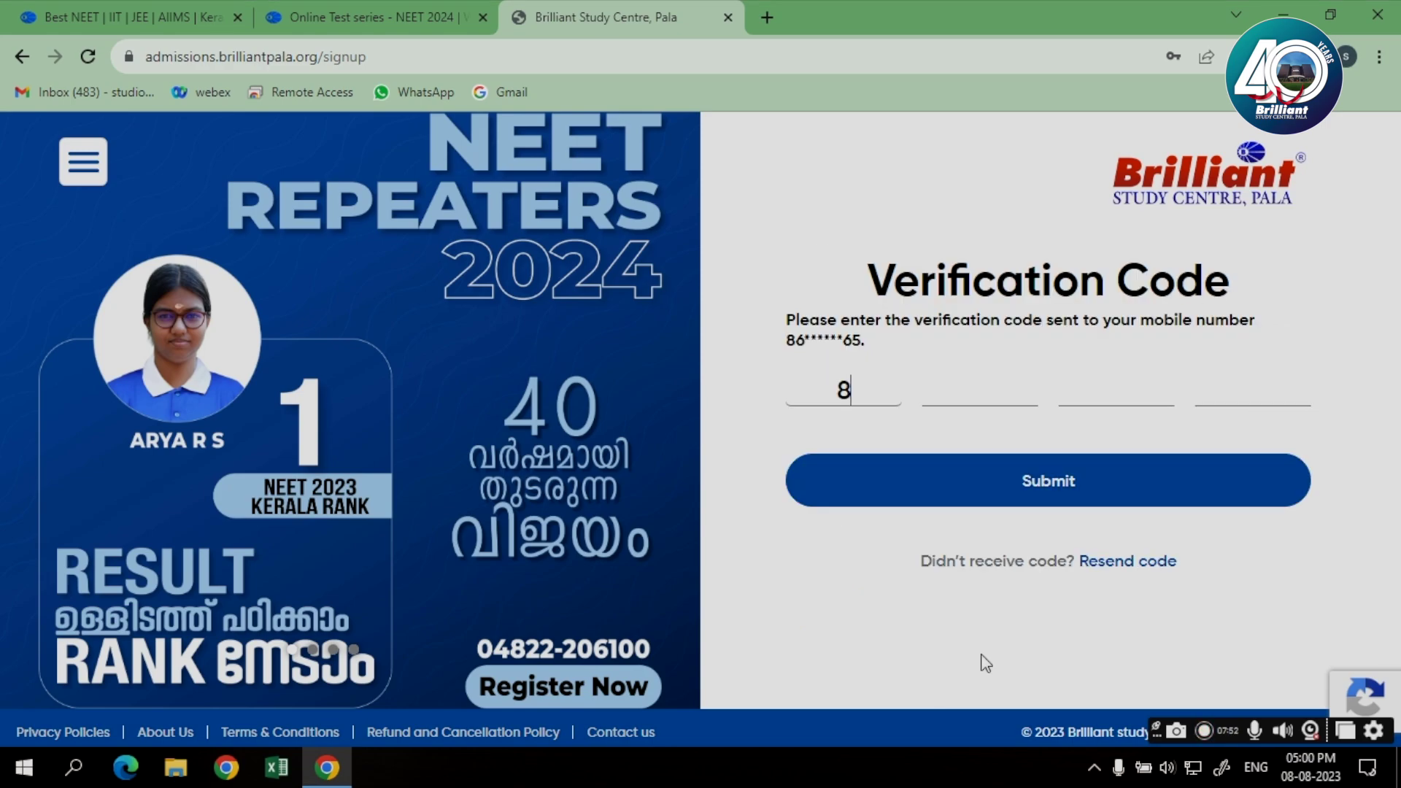
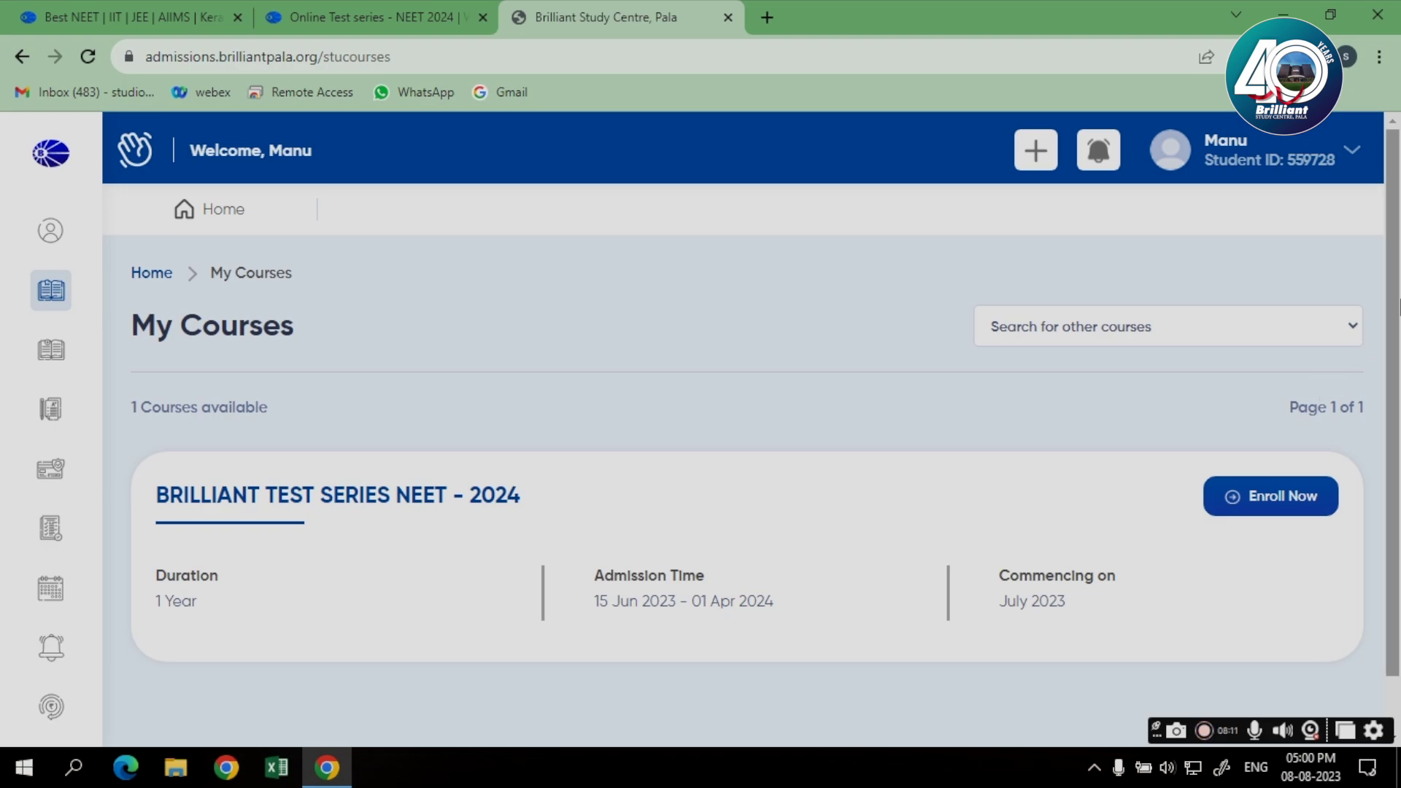
- Enroll in the BRILLIANT TEST SERIES NEET - 2024 card on My Courses
mouse_move(1397, 306)
left_mouse_down()
mouse_move(1396, 342)
mouse_move(1394, 307)
left_mouse_up()
left_click_drag(1398, 207, 1398, 235)
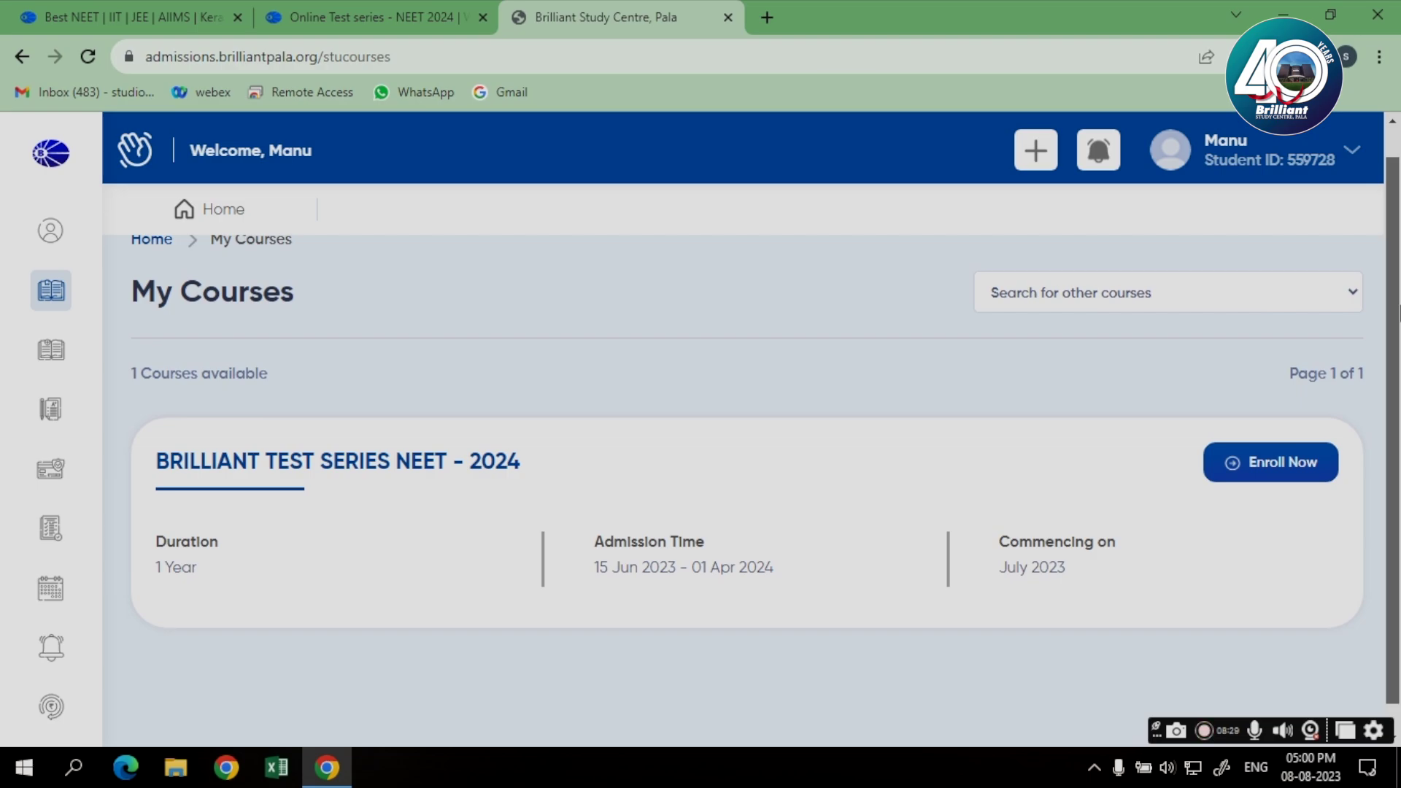
left_click_drag(1398, 312, 1398, 343)
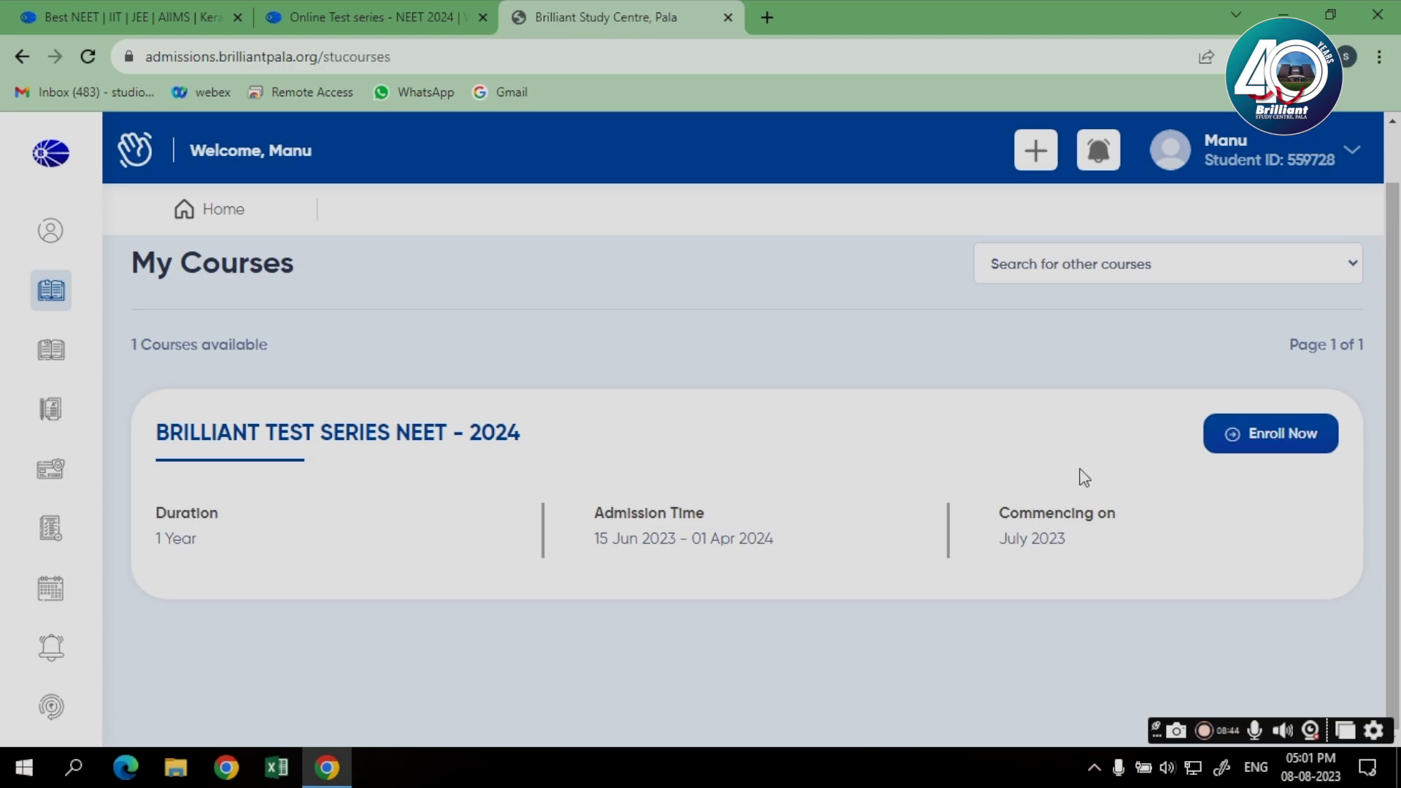
left_click(1251, 436)
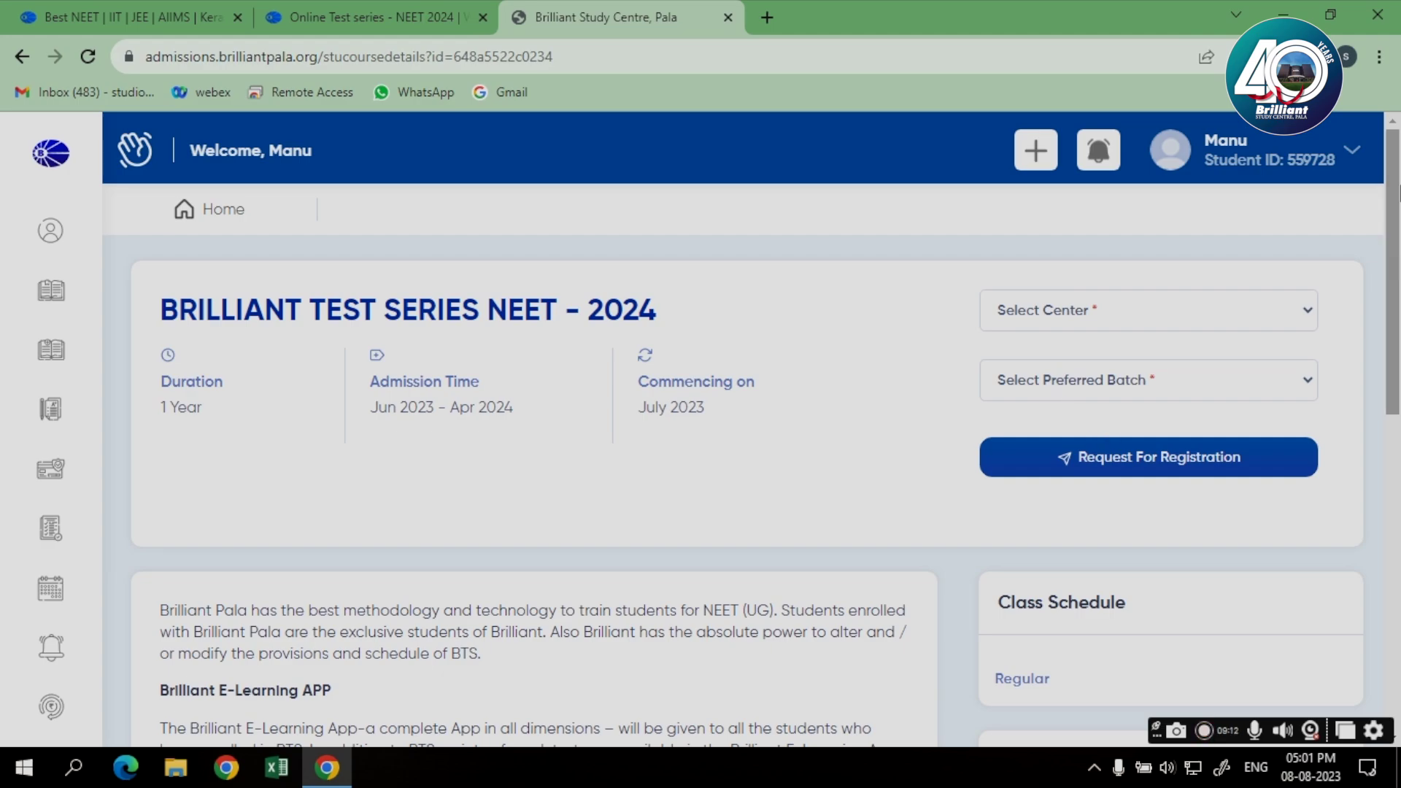
- Pick center ONLINE WITH STUDY MATERIAL and the July 2023 batch, review the 17,700.00 fee, and request registration
mouse_move(1399, 191)
left_mouse_down()
mouse_move(1392, 403)
mouse_move(1398, 201)
left_mouse_up()
left_click(1245, 305)
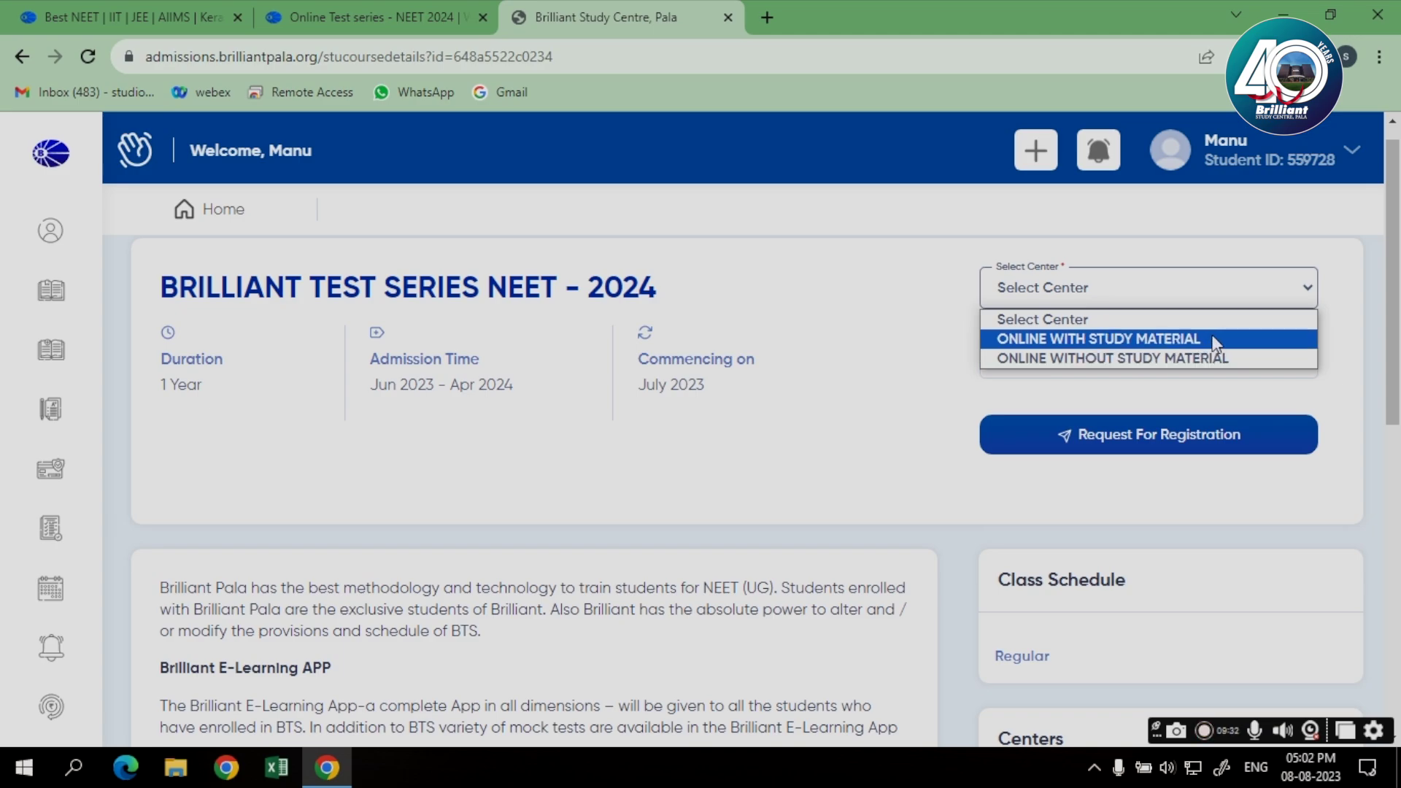
left_click(1215, 340)
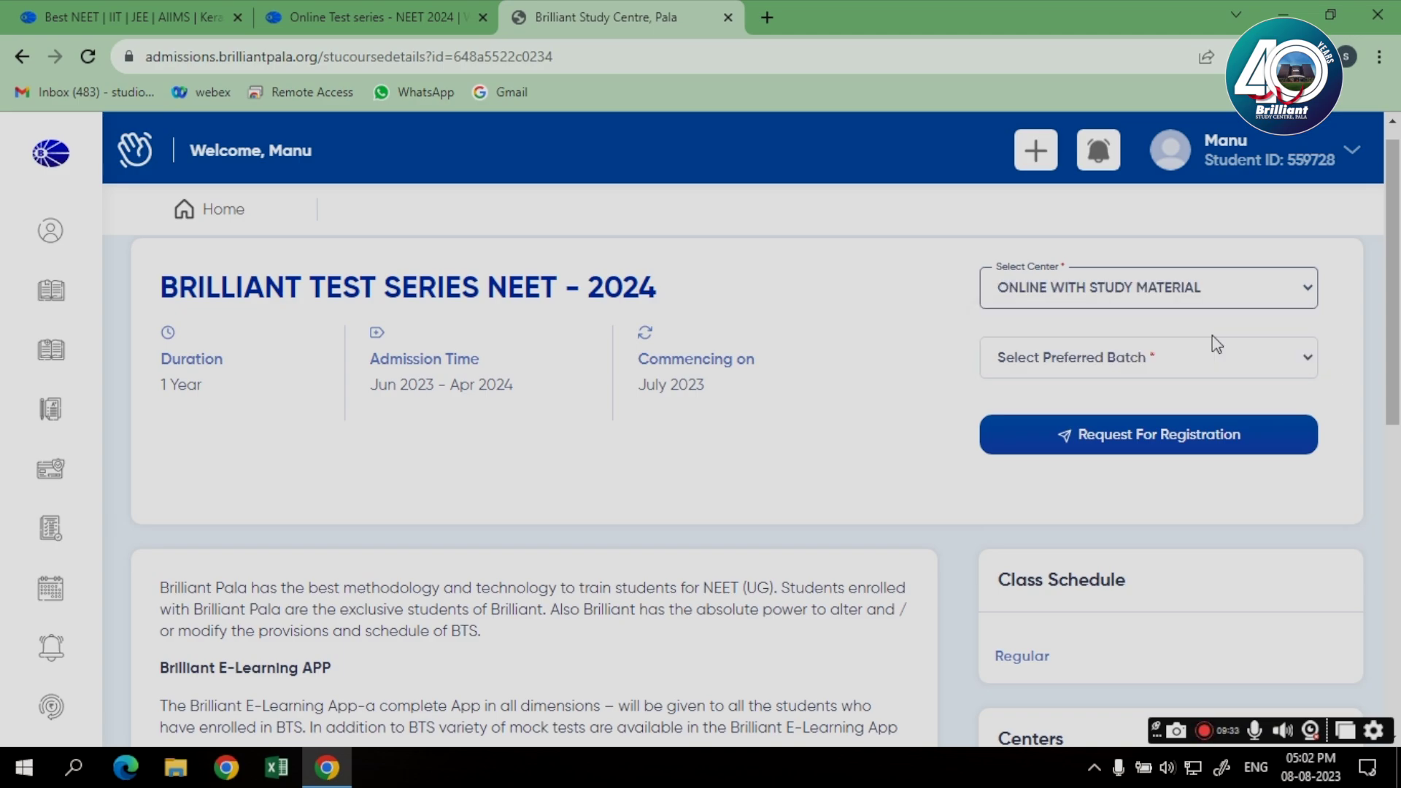
left_click(1195, 360)
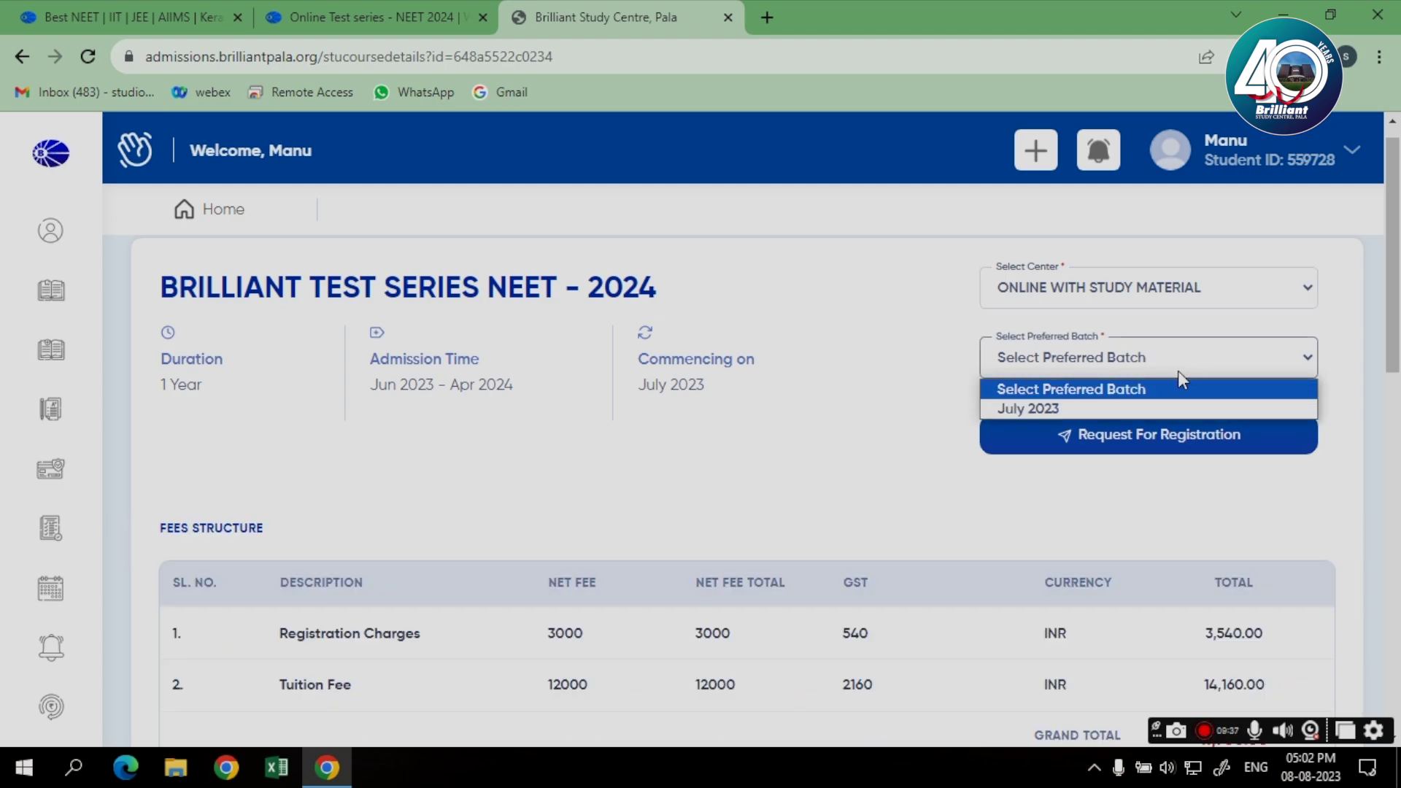
left_click(1142, 408)
scroll(1142, 409, "down", 1)
left_click_drag(1397, 290, 1398, 307)
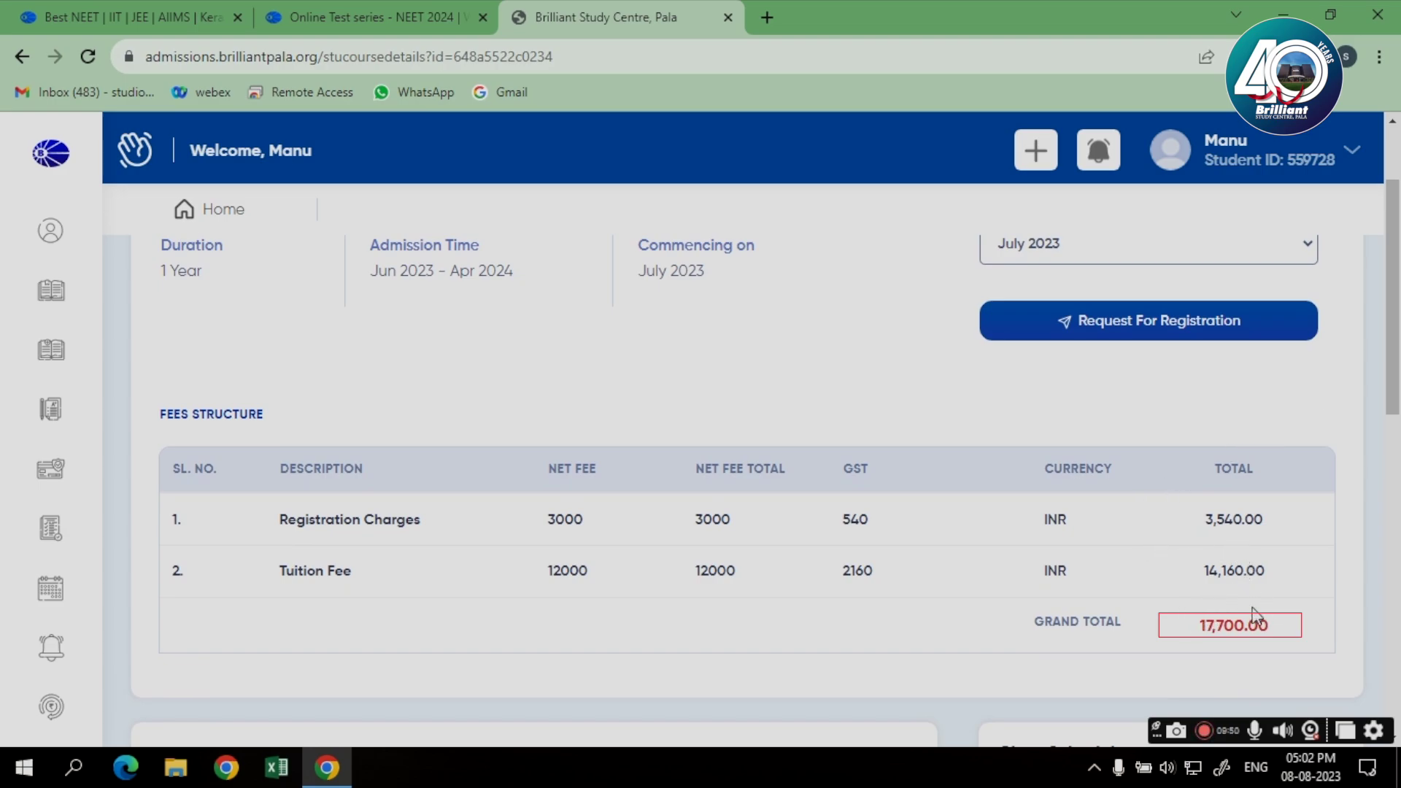
scroll(1398, 409, "up", 2)
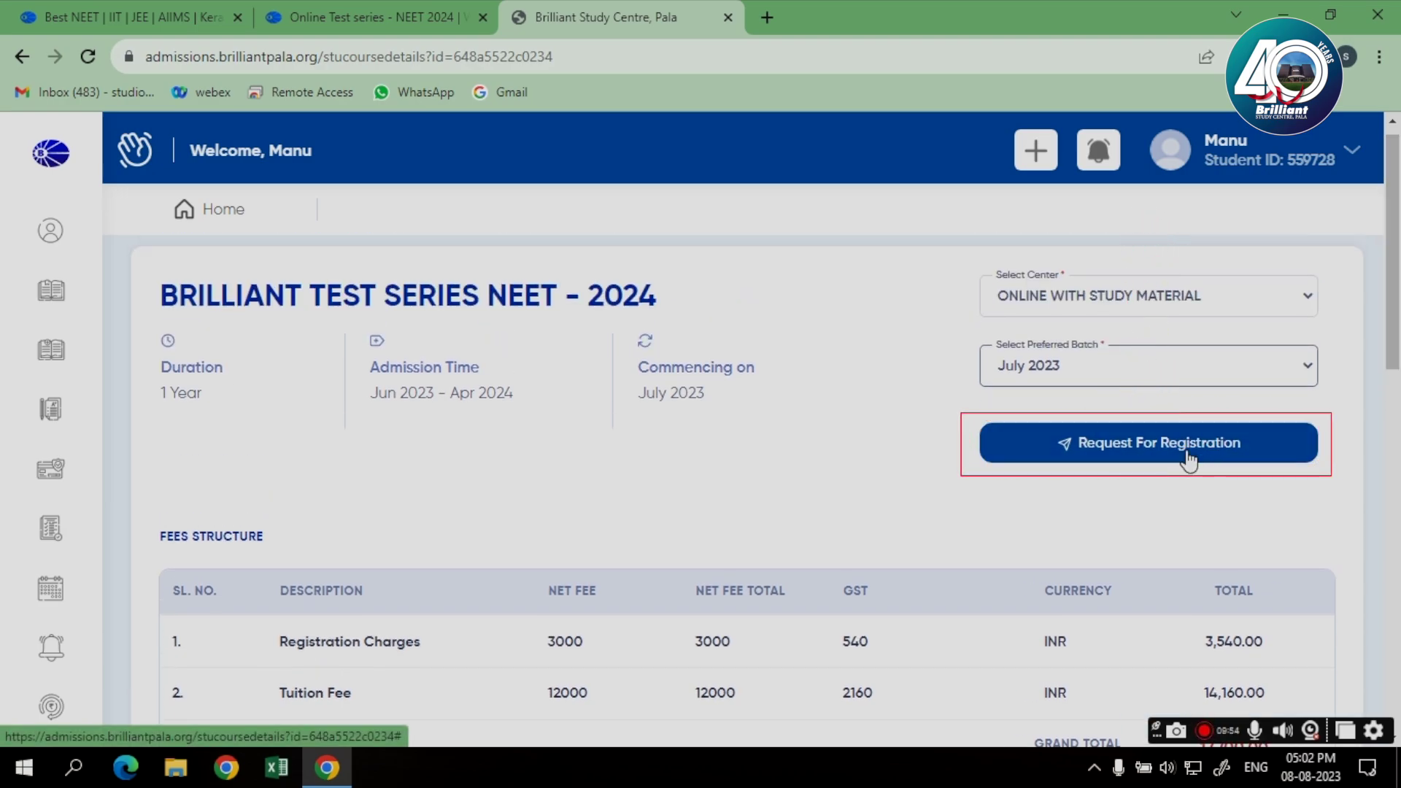
left_click(1201, 456)
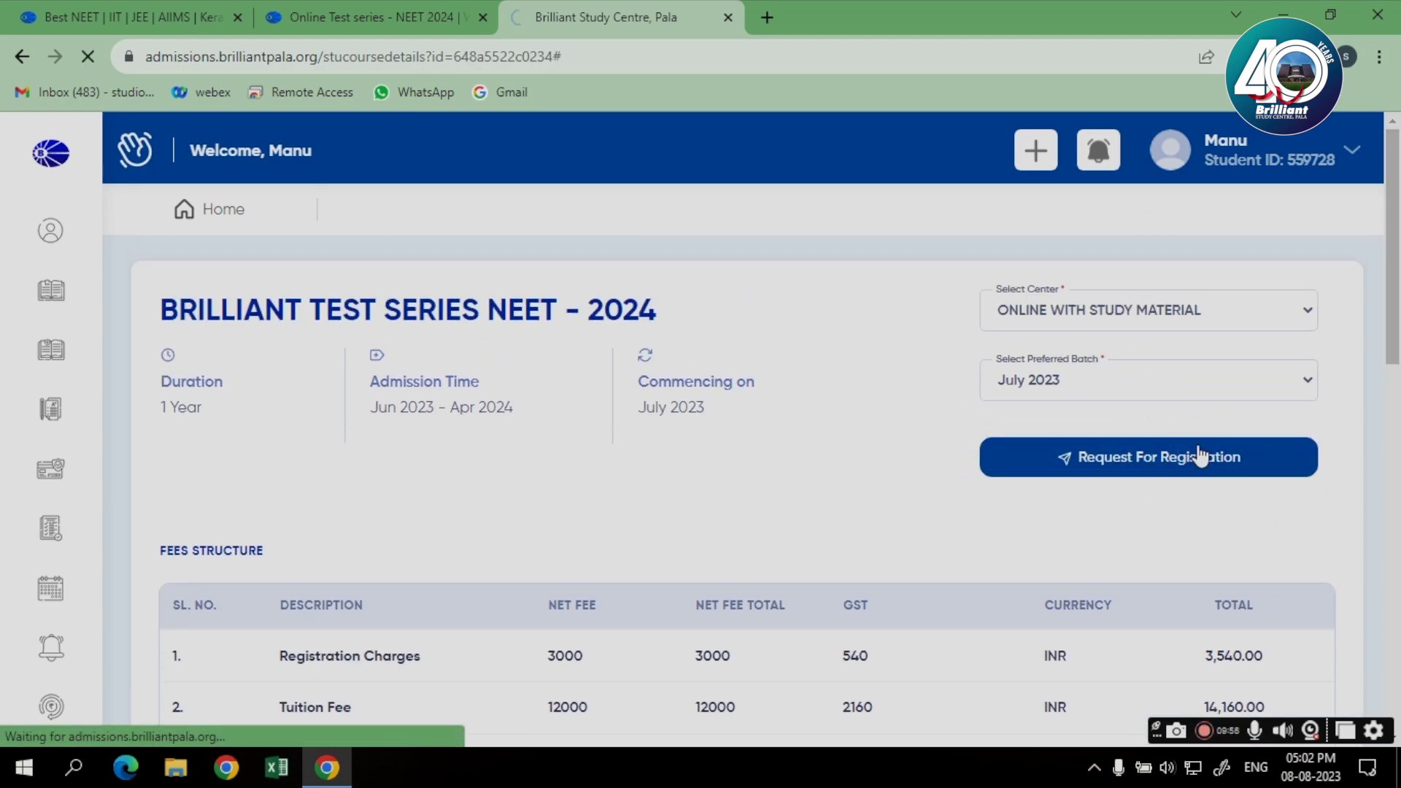
left_click_drag(1398, 269, 1399, 316)
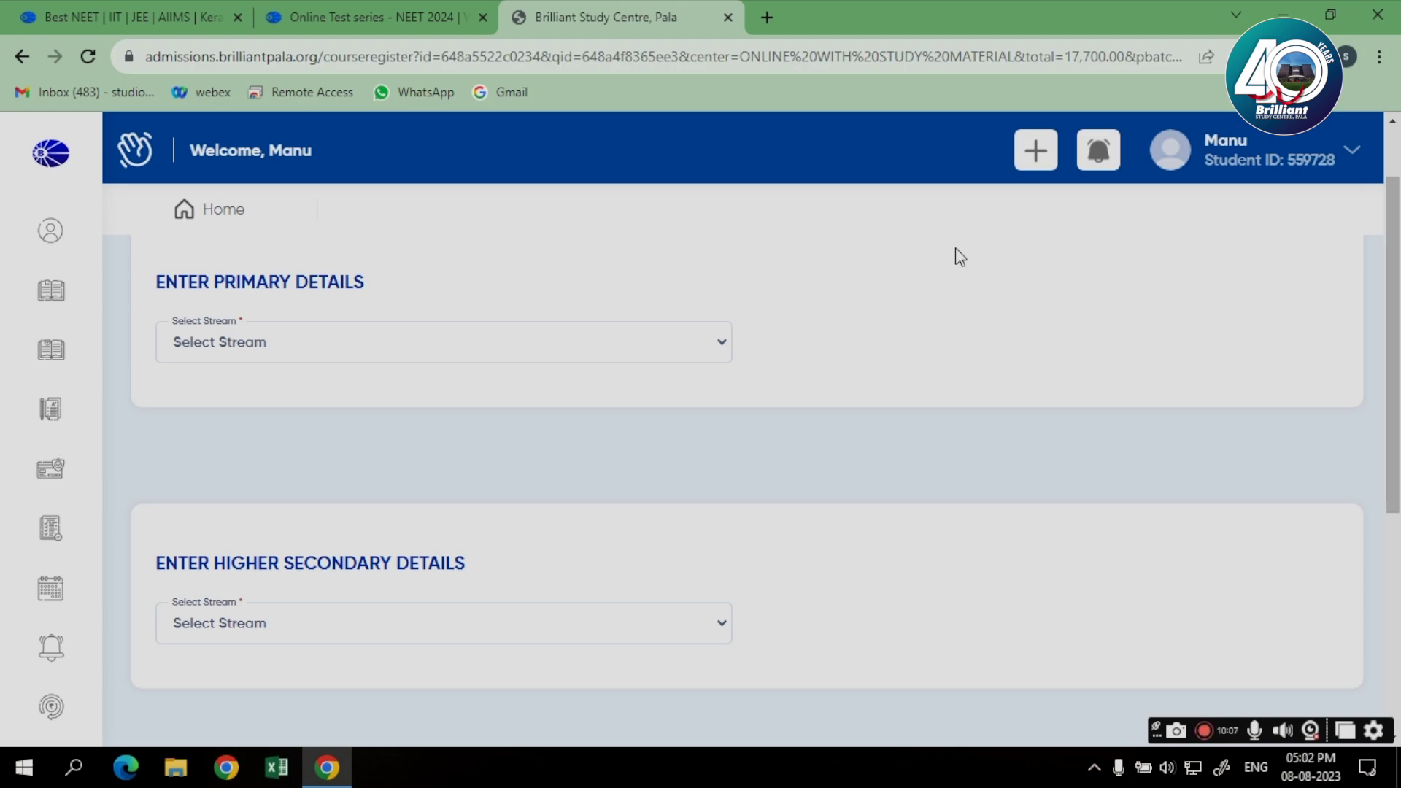
- Set the Class X stream to CBSE, passing year 2021, and result status Passed
left_click(696, 359)
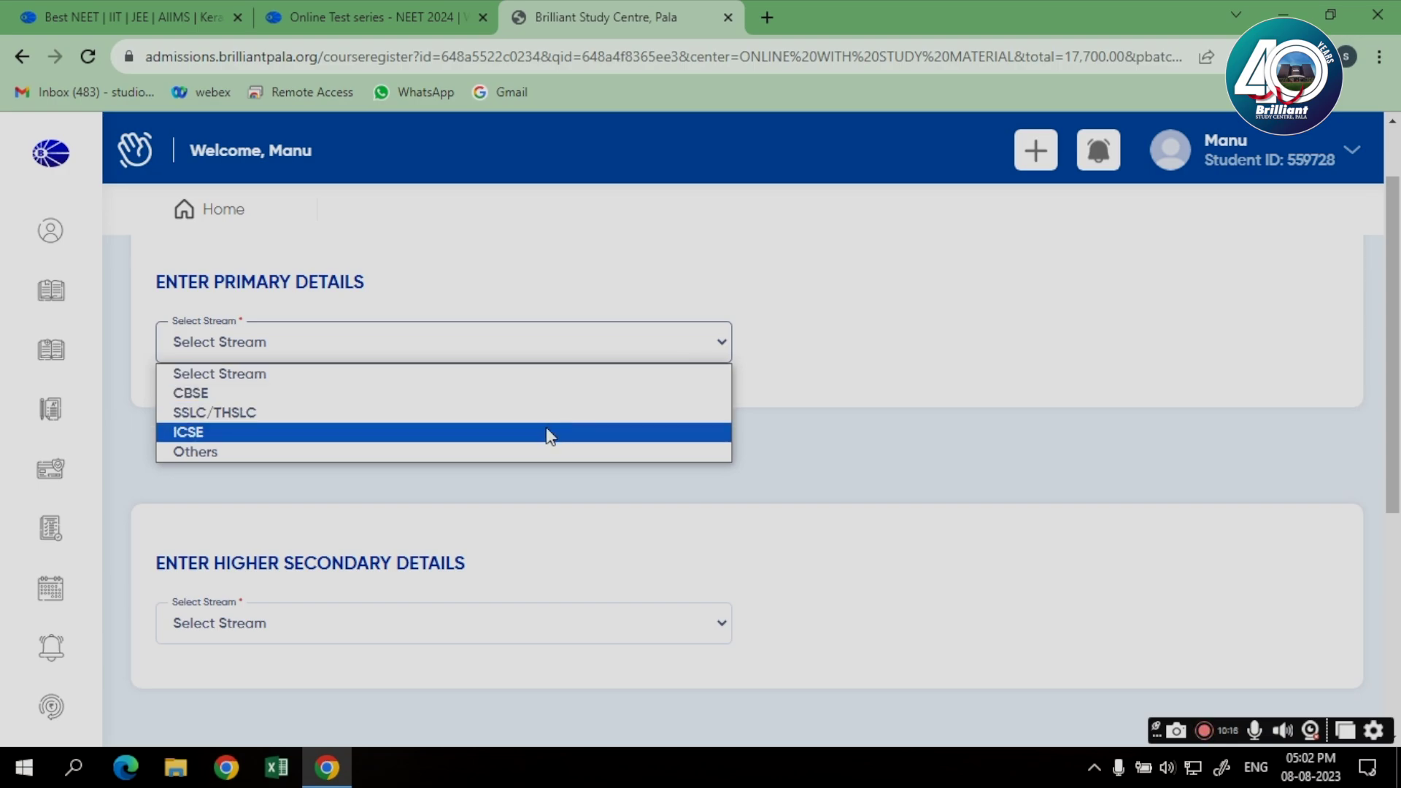
left_click(435, 393)
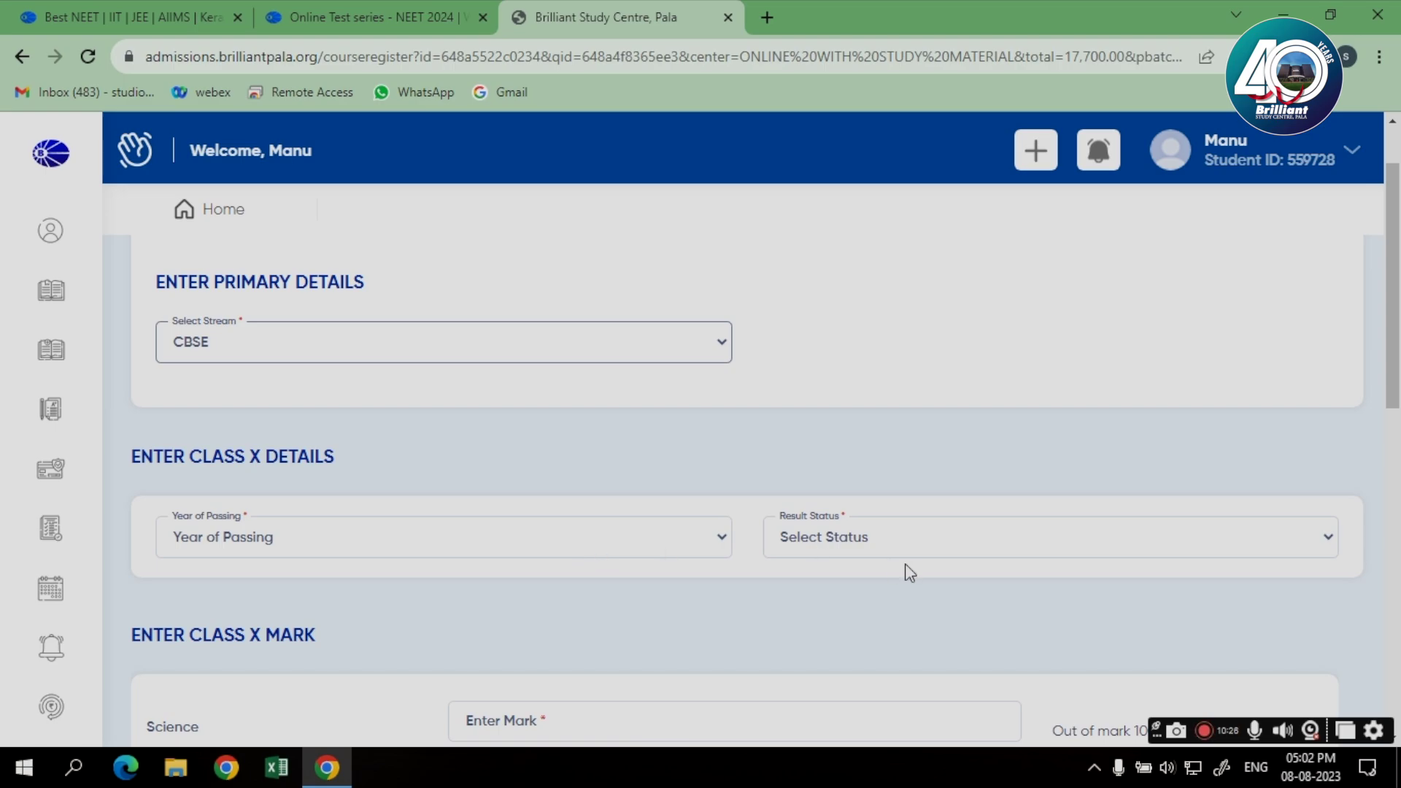
left_click(672, 546)
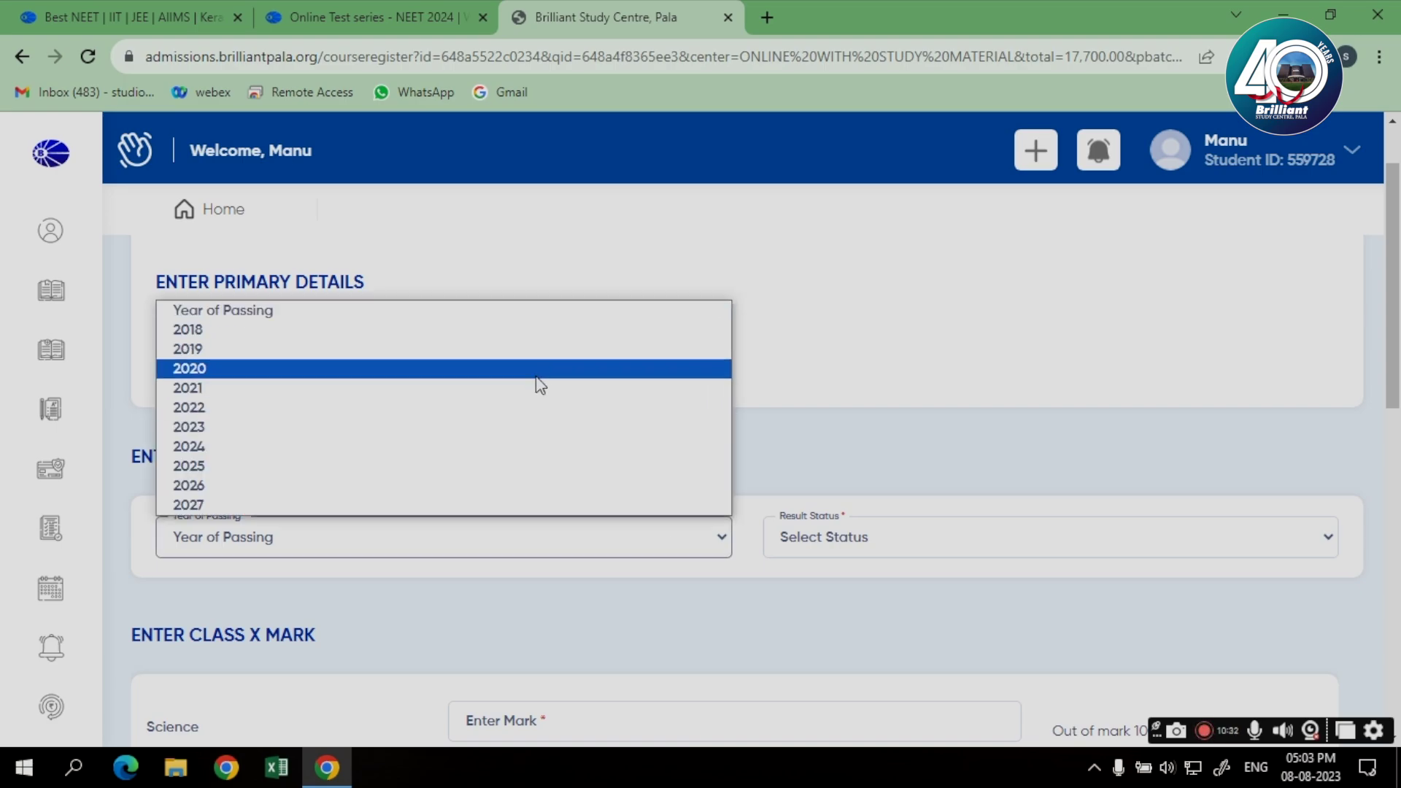
left_click(535, 389)
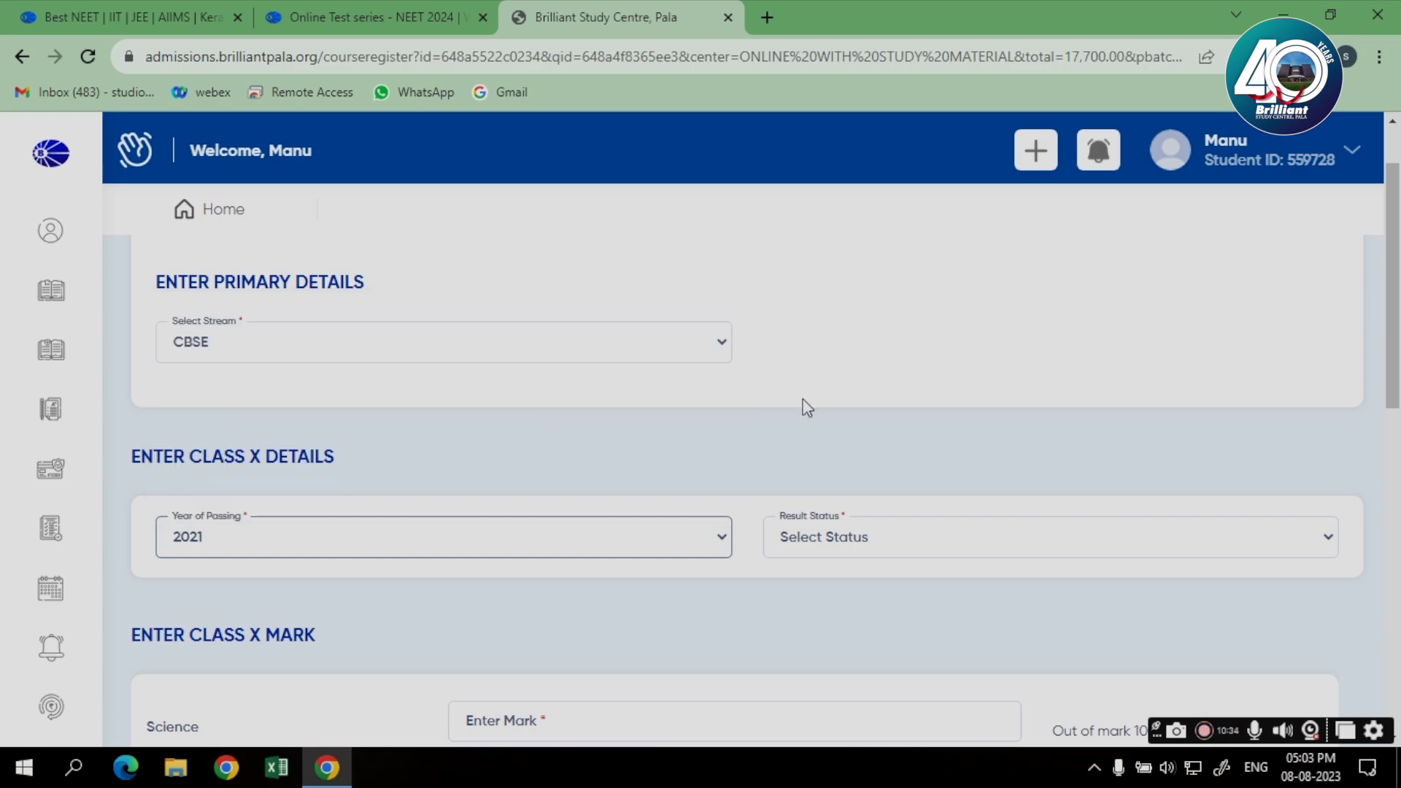
left_click(995, 535)
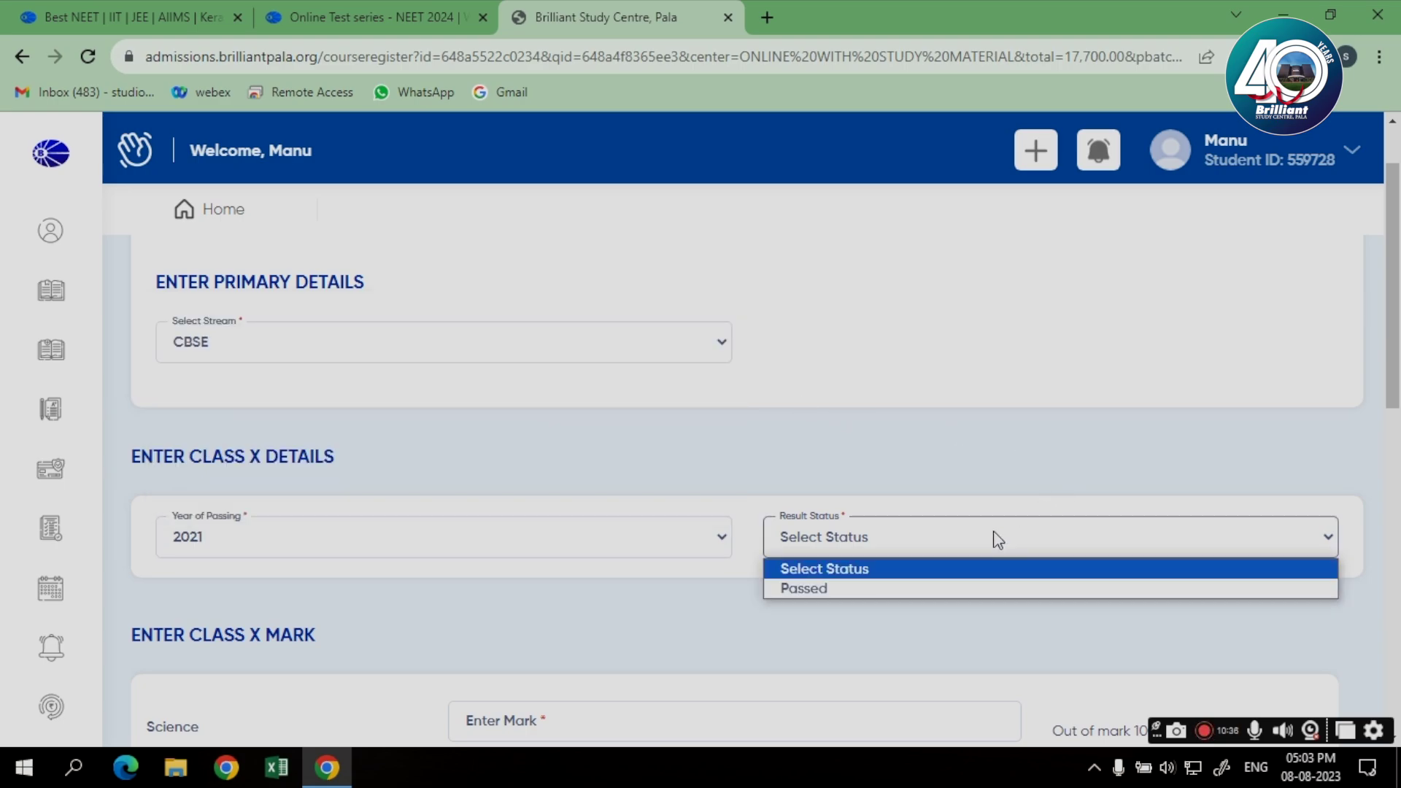
left_click(933, 588)
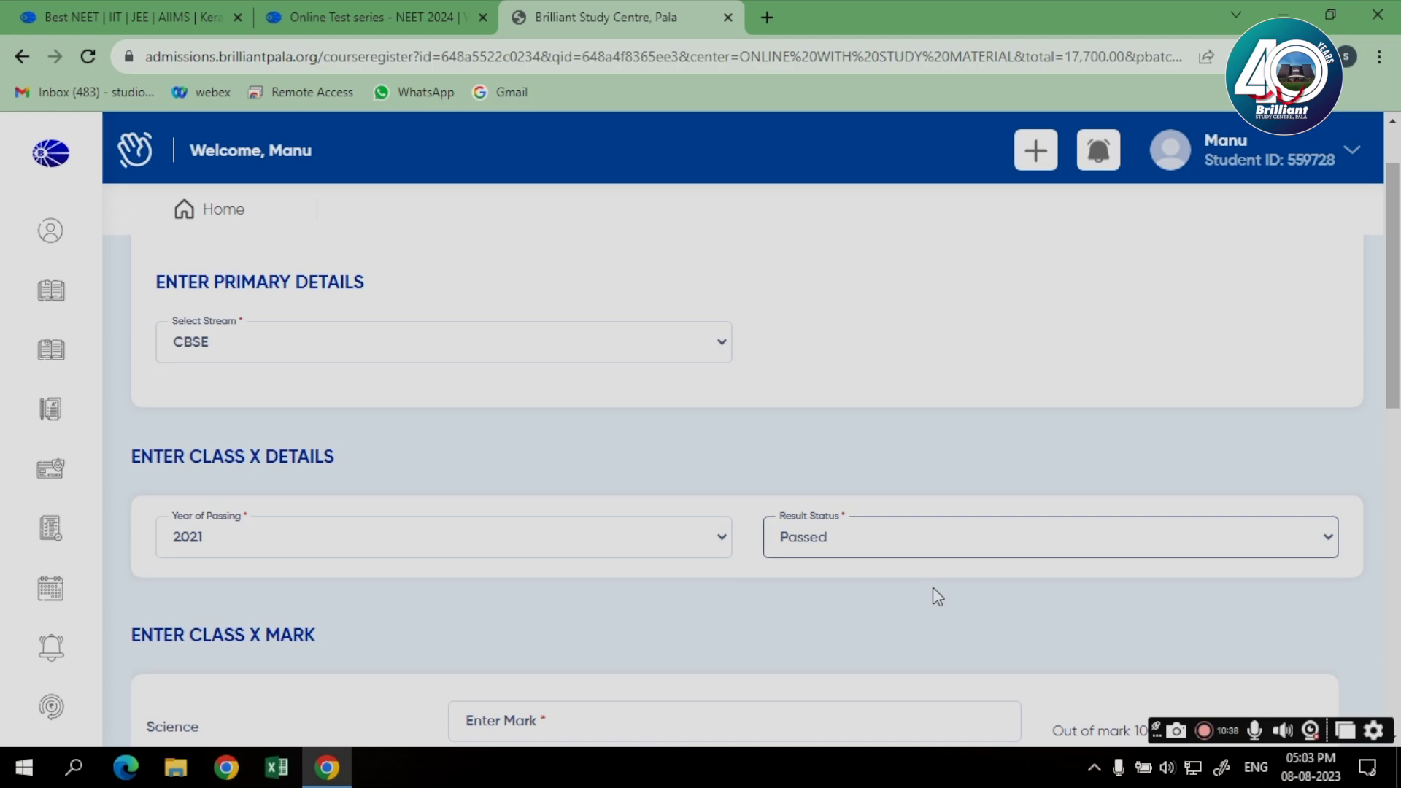
- Enter Class X marks of 95 for Science and 96 for Mathematics
left_click_drag(1398, 284, 1381, 398)
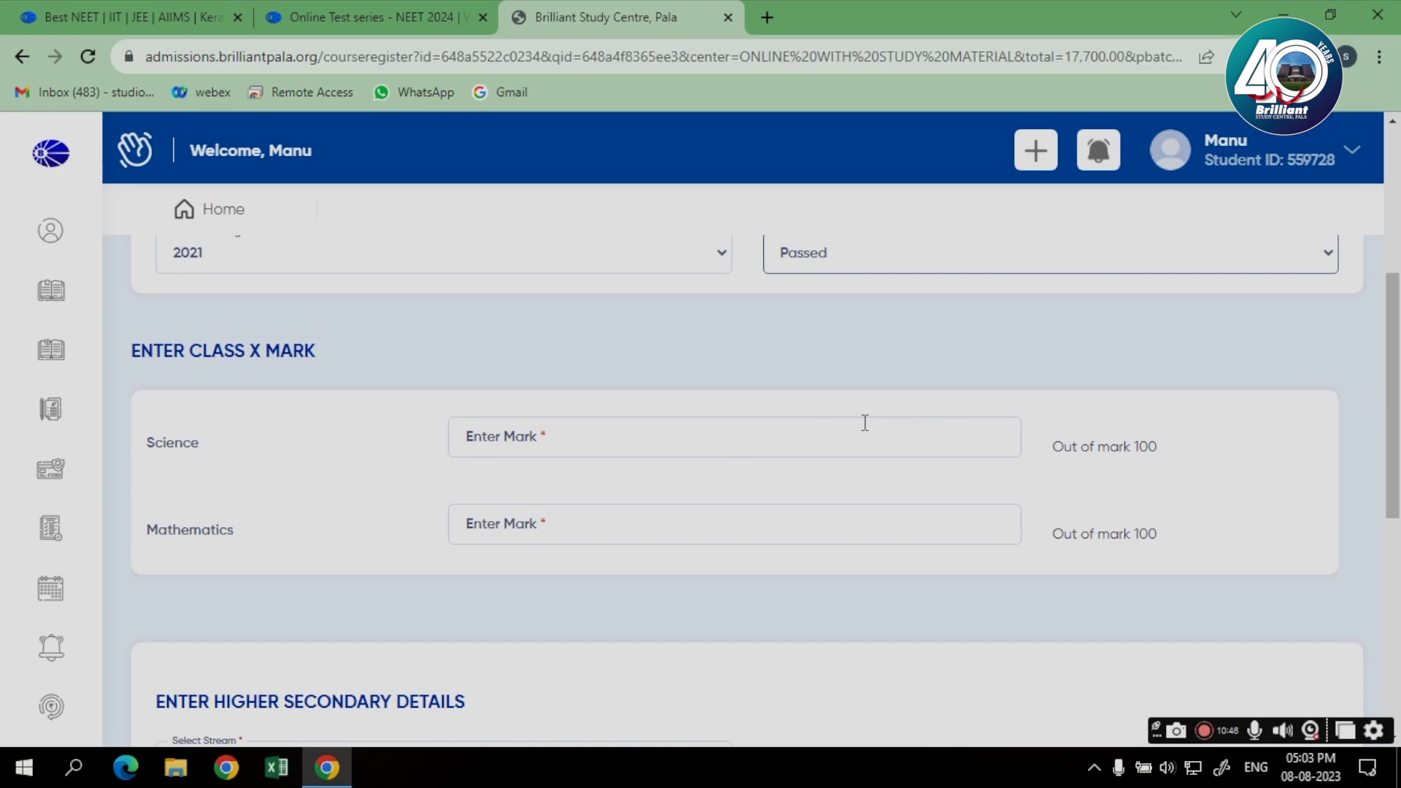
left_click(775, 428)
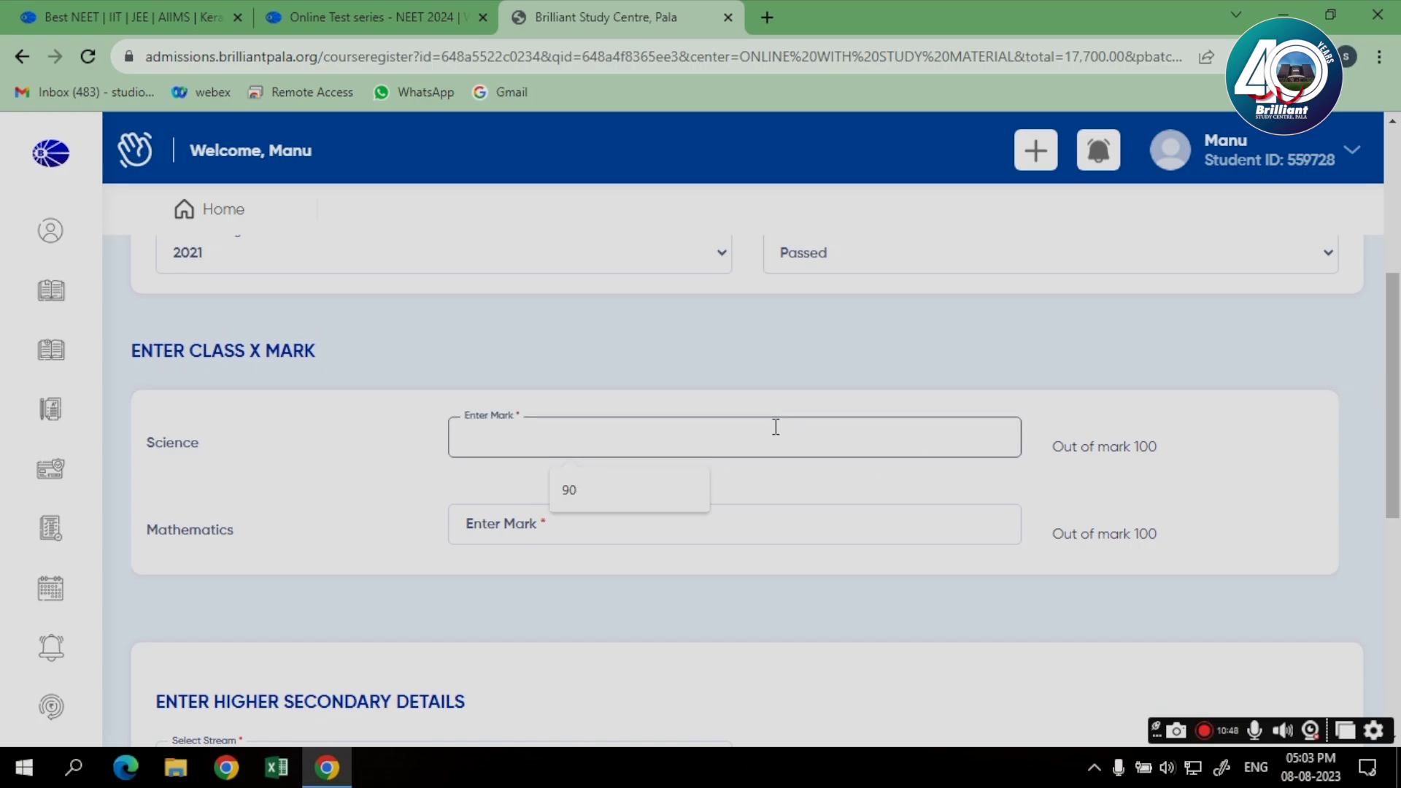
type("95")
left_click(719, 519)
type("96")
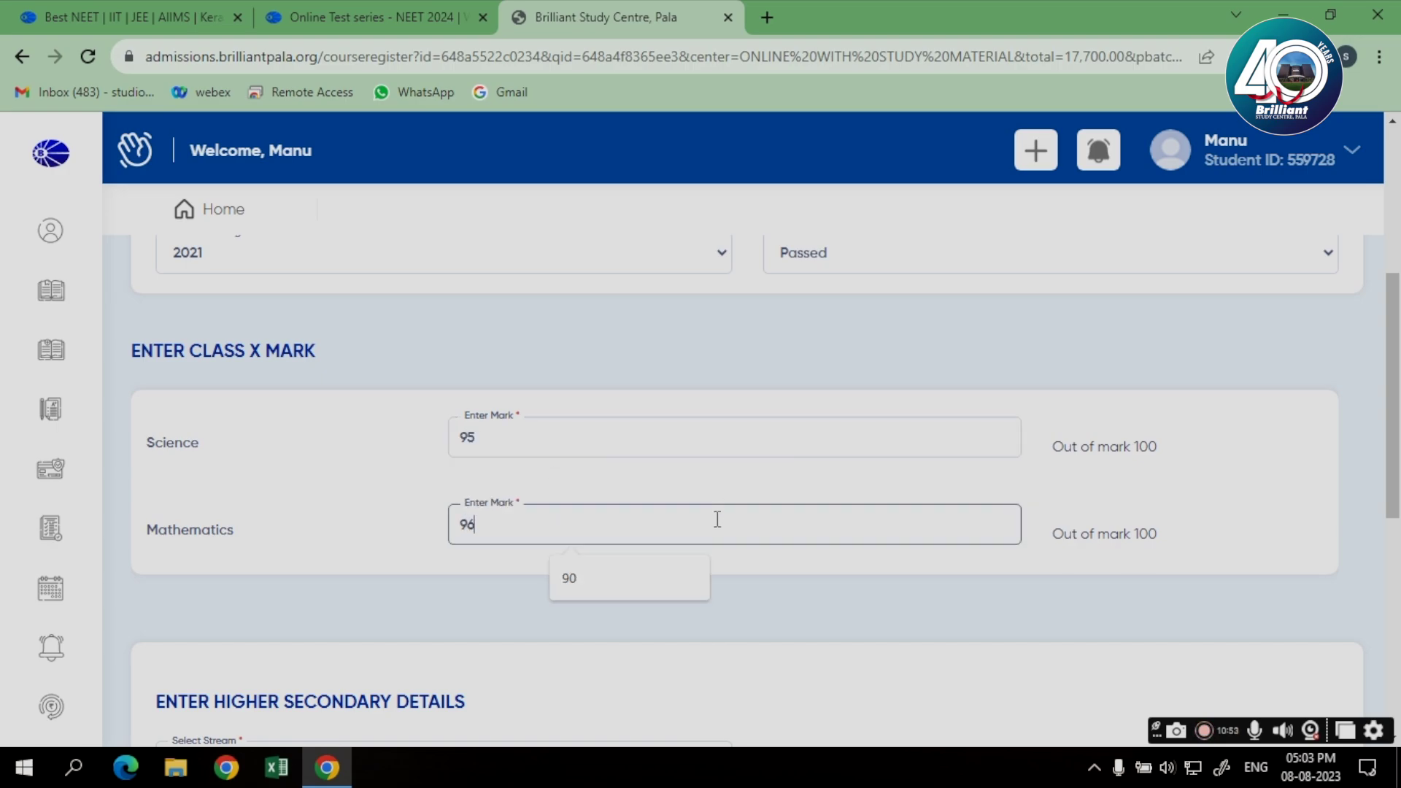
scroll(1394, 459, "down", 1)
left_click_drag(1394, 476, 1391, 531)
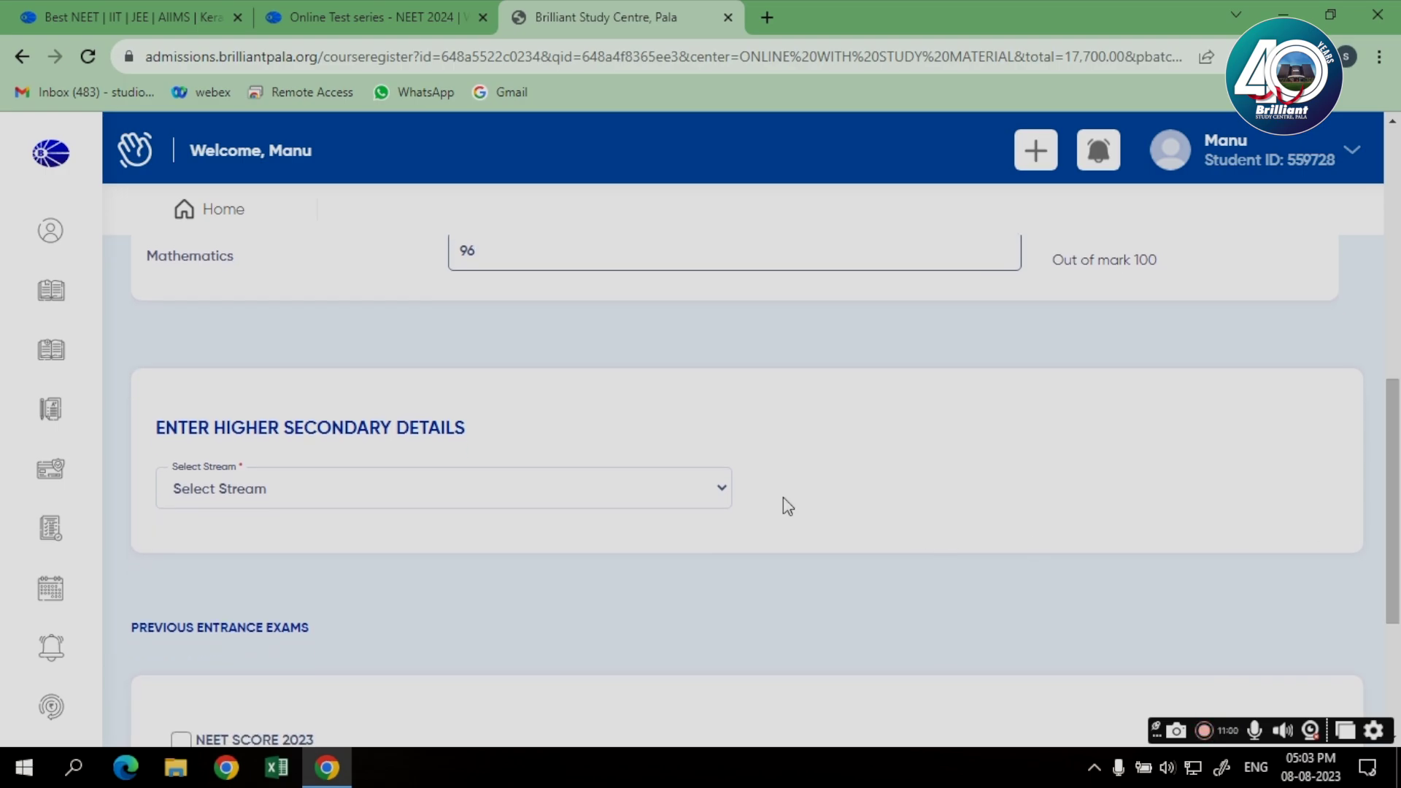
- Set the higher secondary stream to CBSE, Class XII passing year 2023, and result Passed
left_click(705, 484)
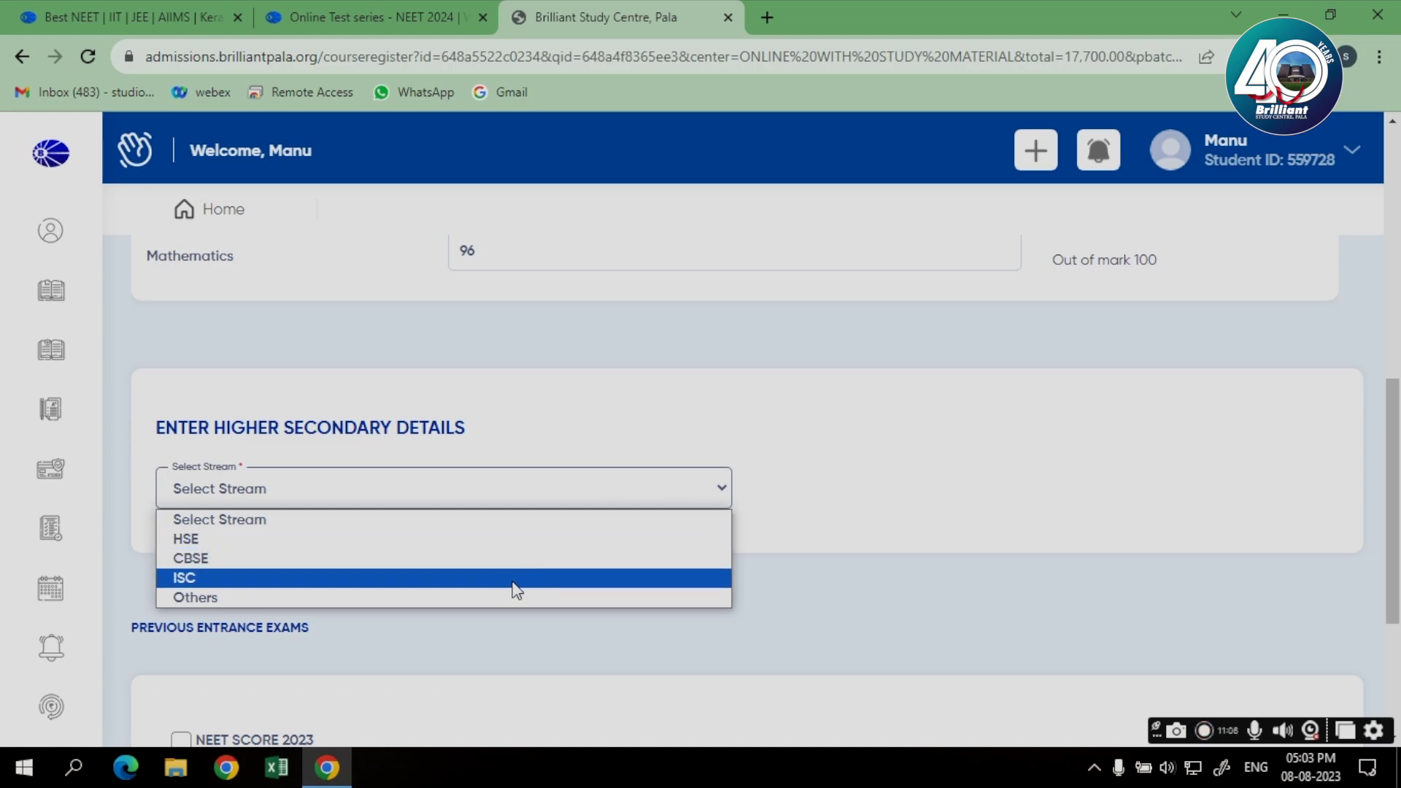
left_click(537, 559)
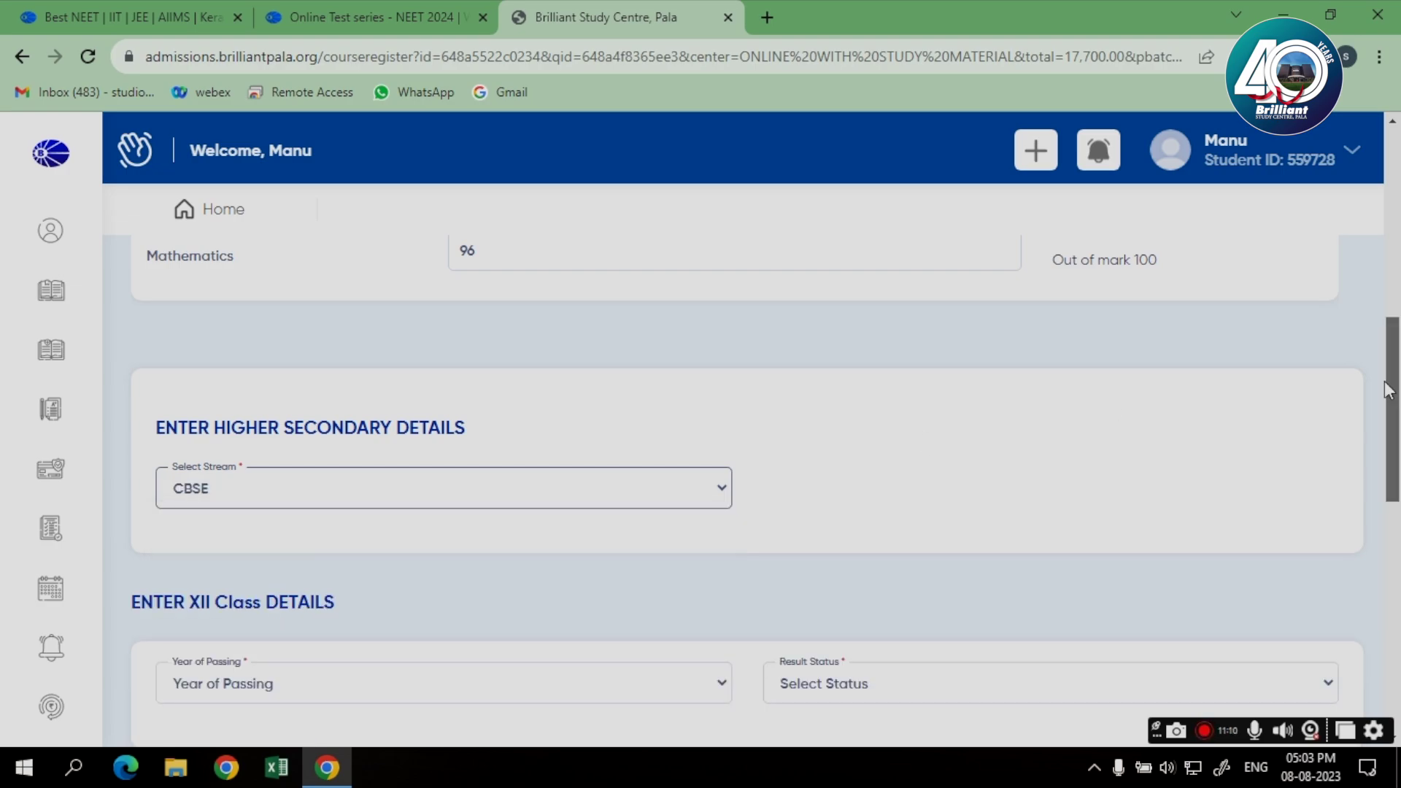
left_click_drag(1395, 376, 1374, 442)
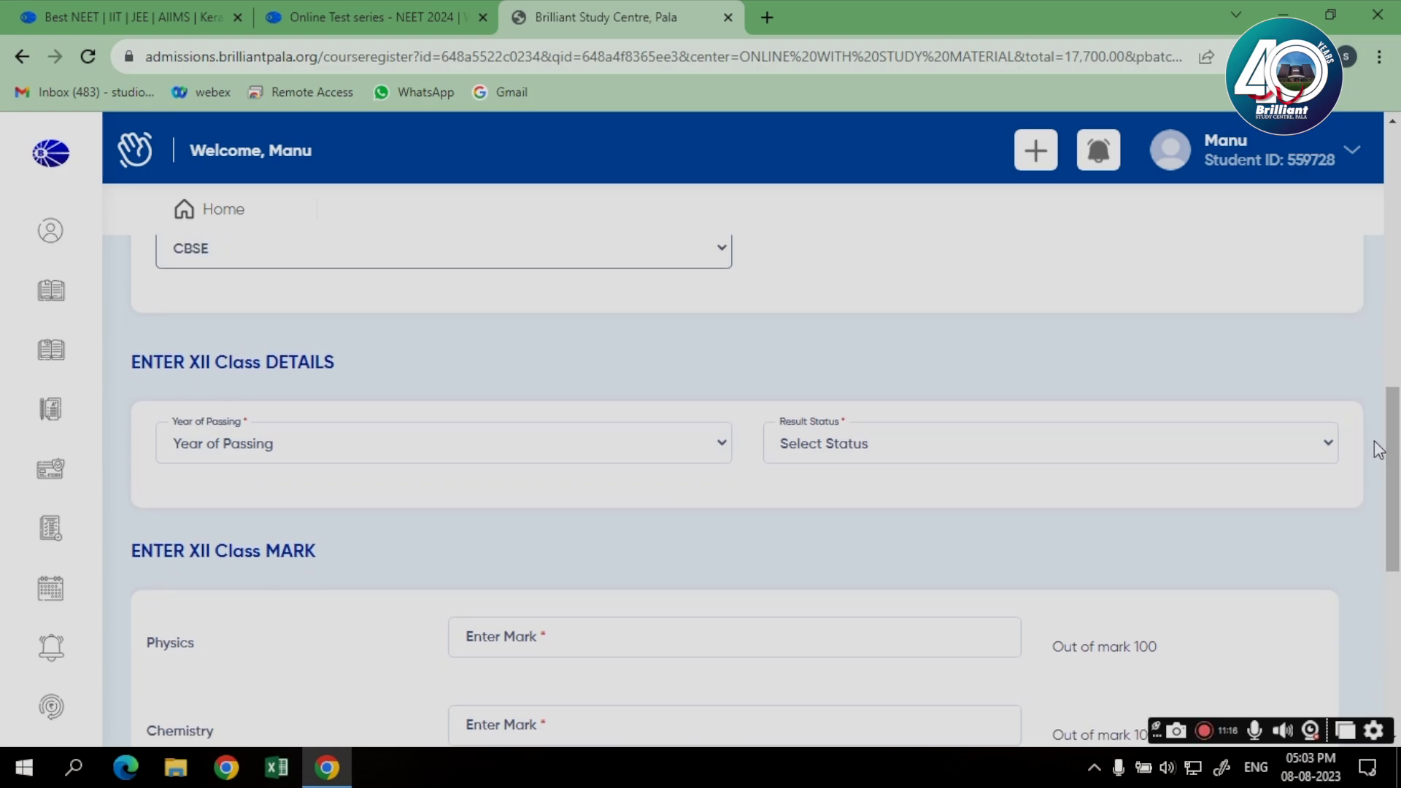
left_click(716, 445)
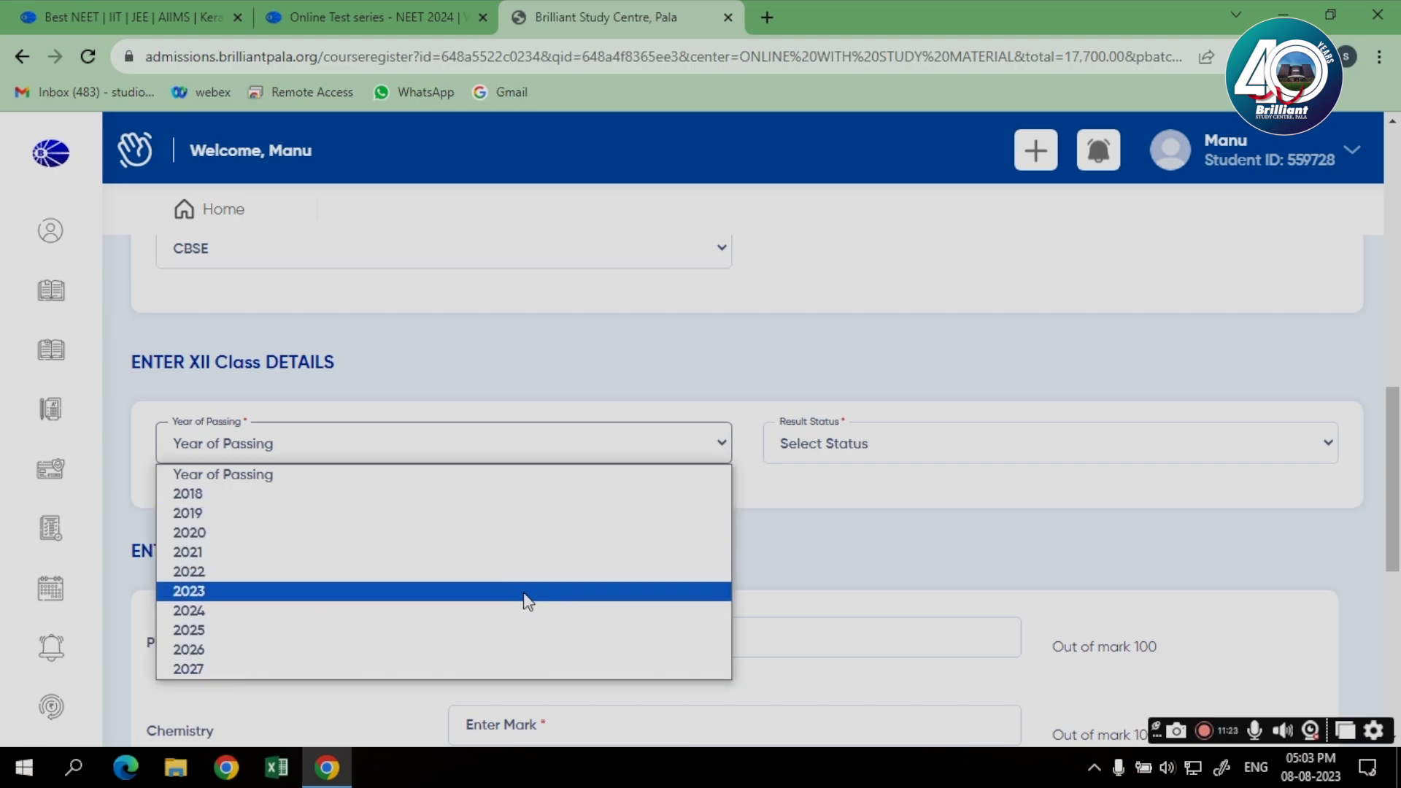
left_click(522, 593)
left_click(969, 453)
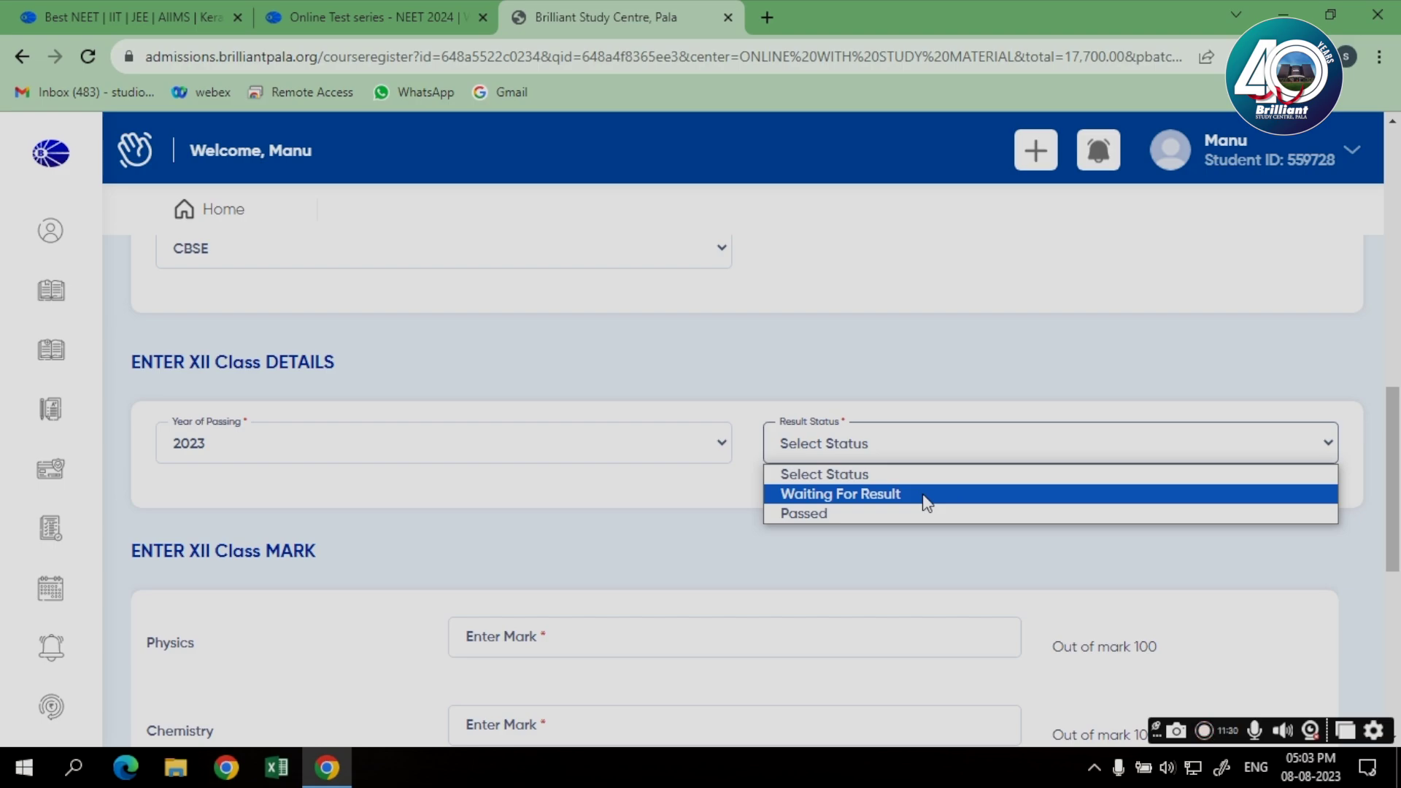
left_click(882, 510)
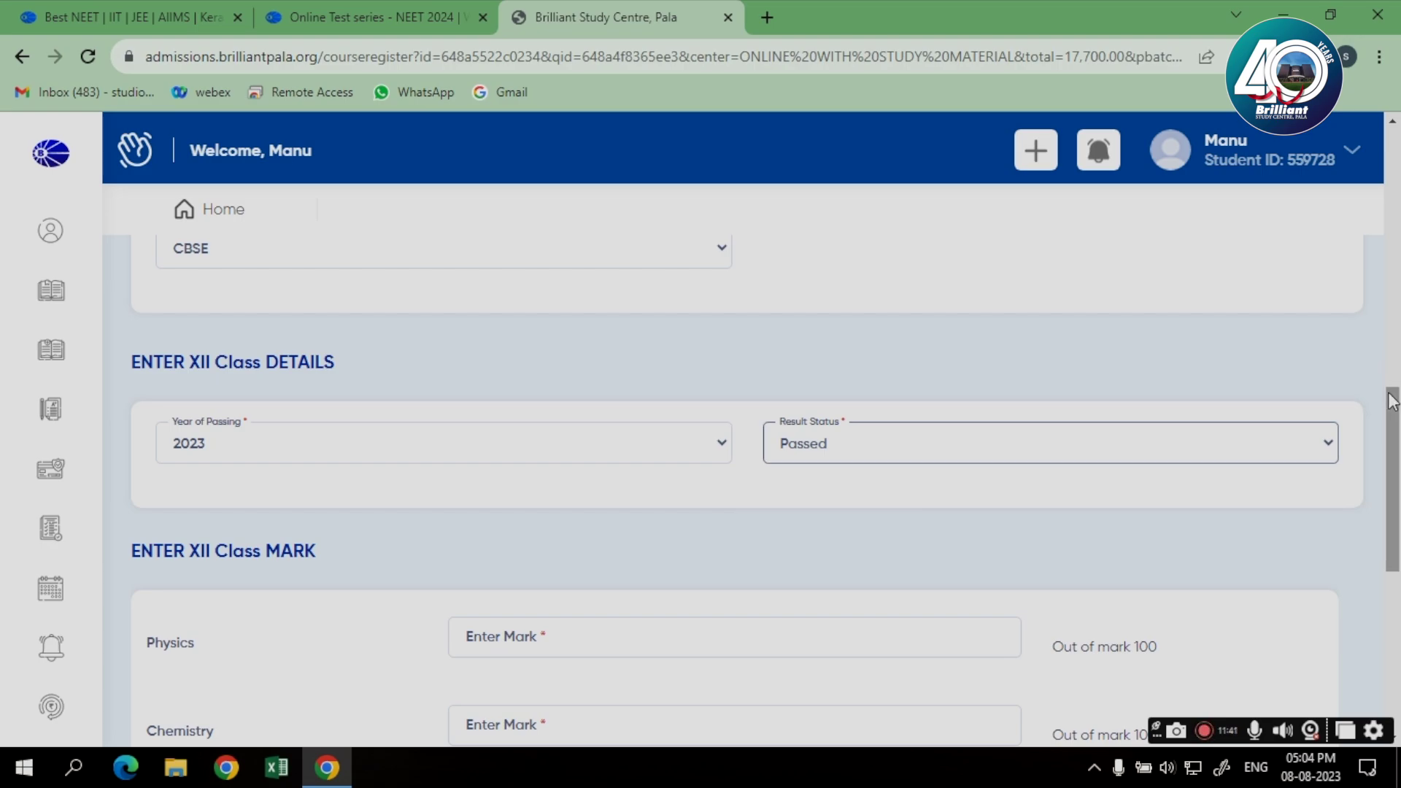
left_click_drag(1392, 399, 1394, 475)
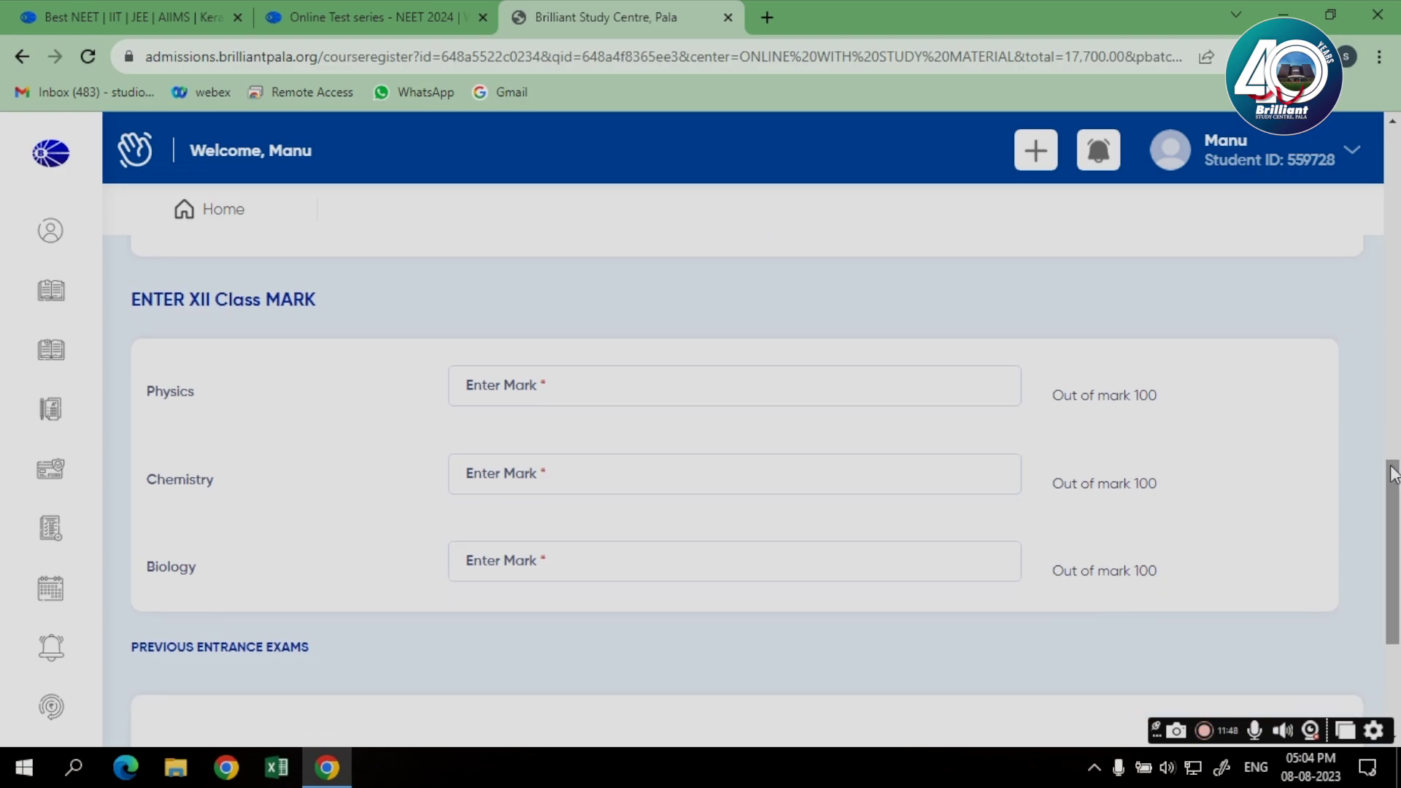
- Enter Class XII marks: Physics 95, Chemistry 98, Biology 93
left_click(678, 382)
type("95")
left_click(632, 467)
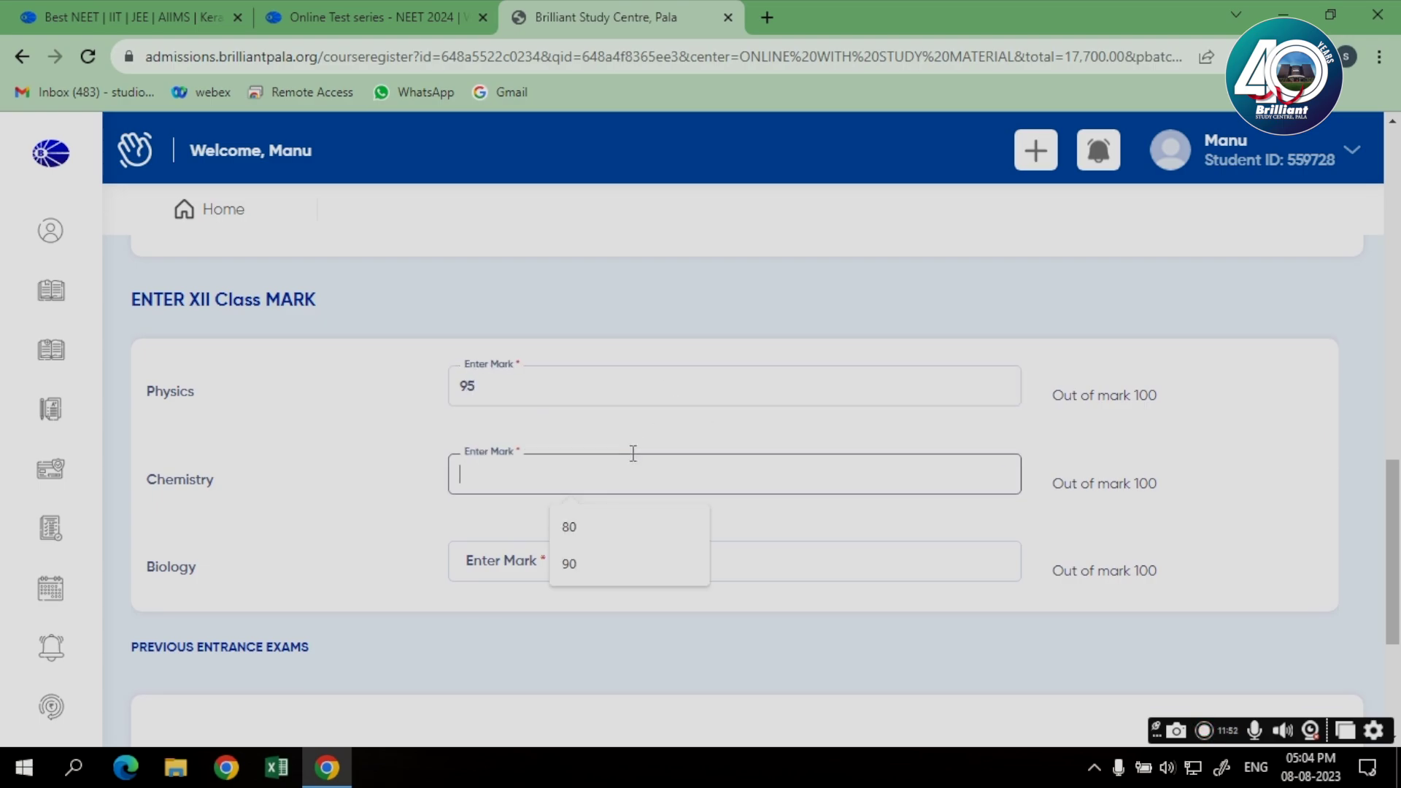
type("98")
left_click(573, 557)
type("93")
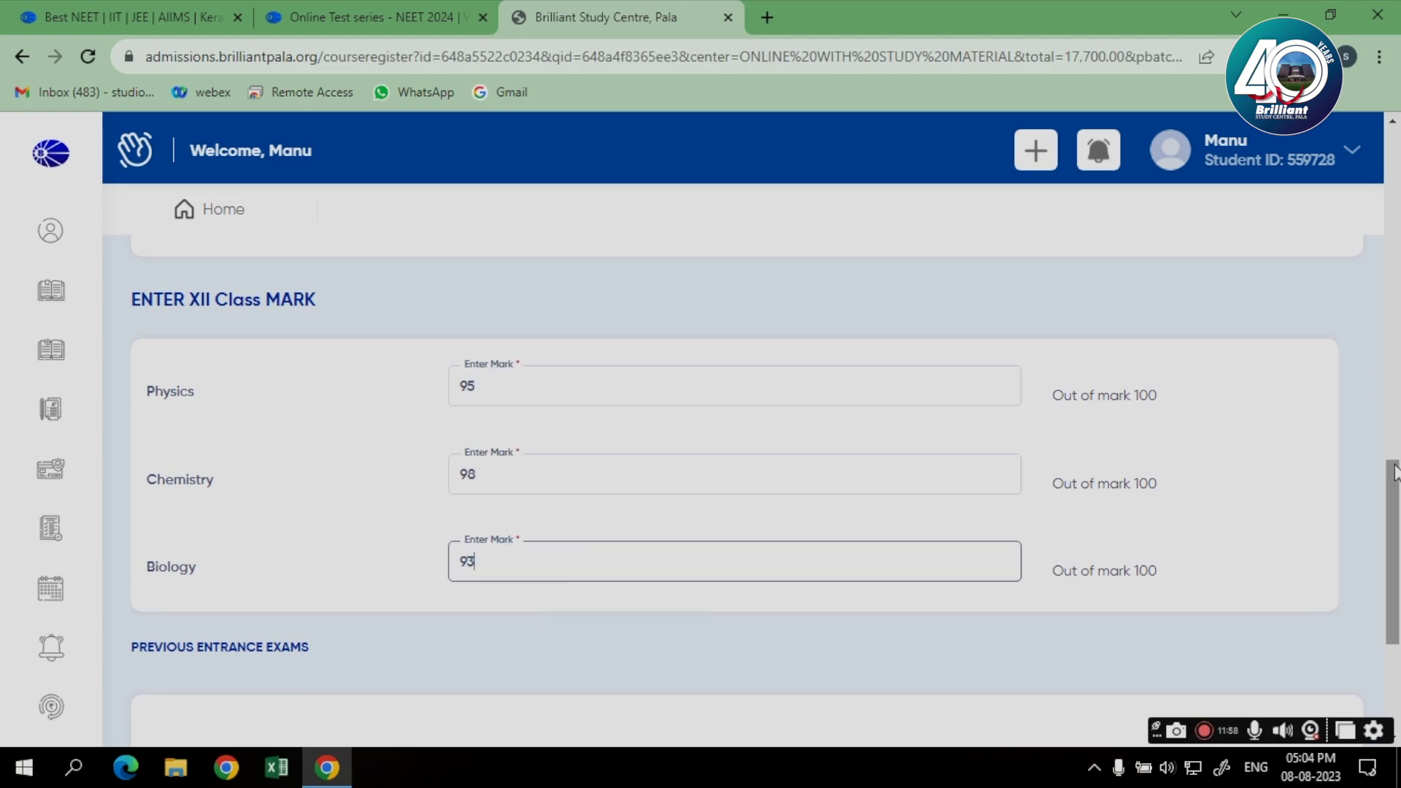
left_click_drag(1392, 471, 1390, 554)
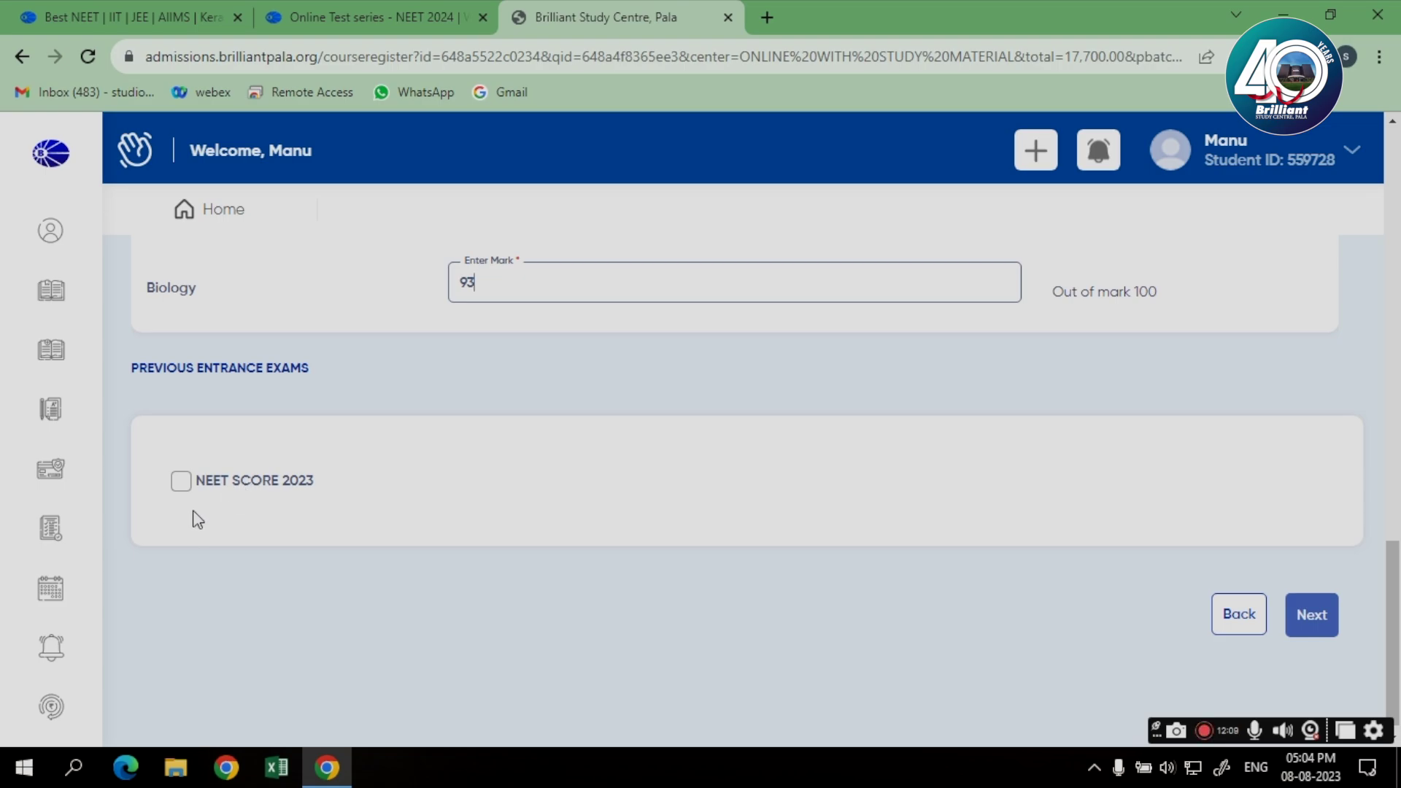
- Tick and then untick the NEET SCORE 2023 checkbox, leaving it unticked
left_click(182, 483)
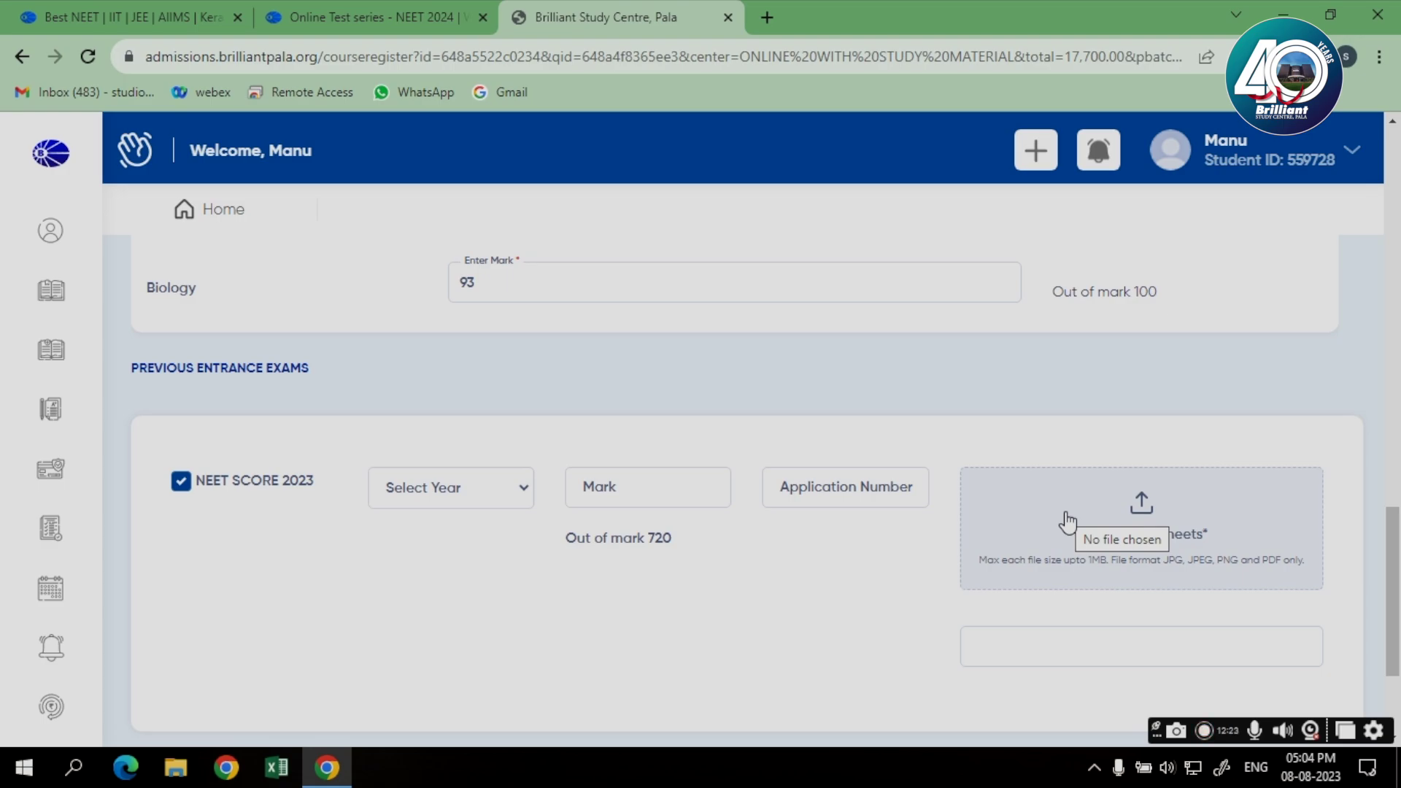
left_click(181, 483)
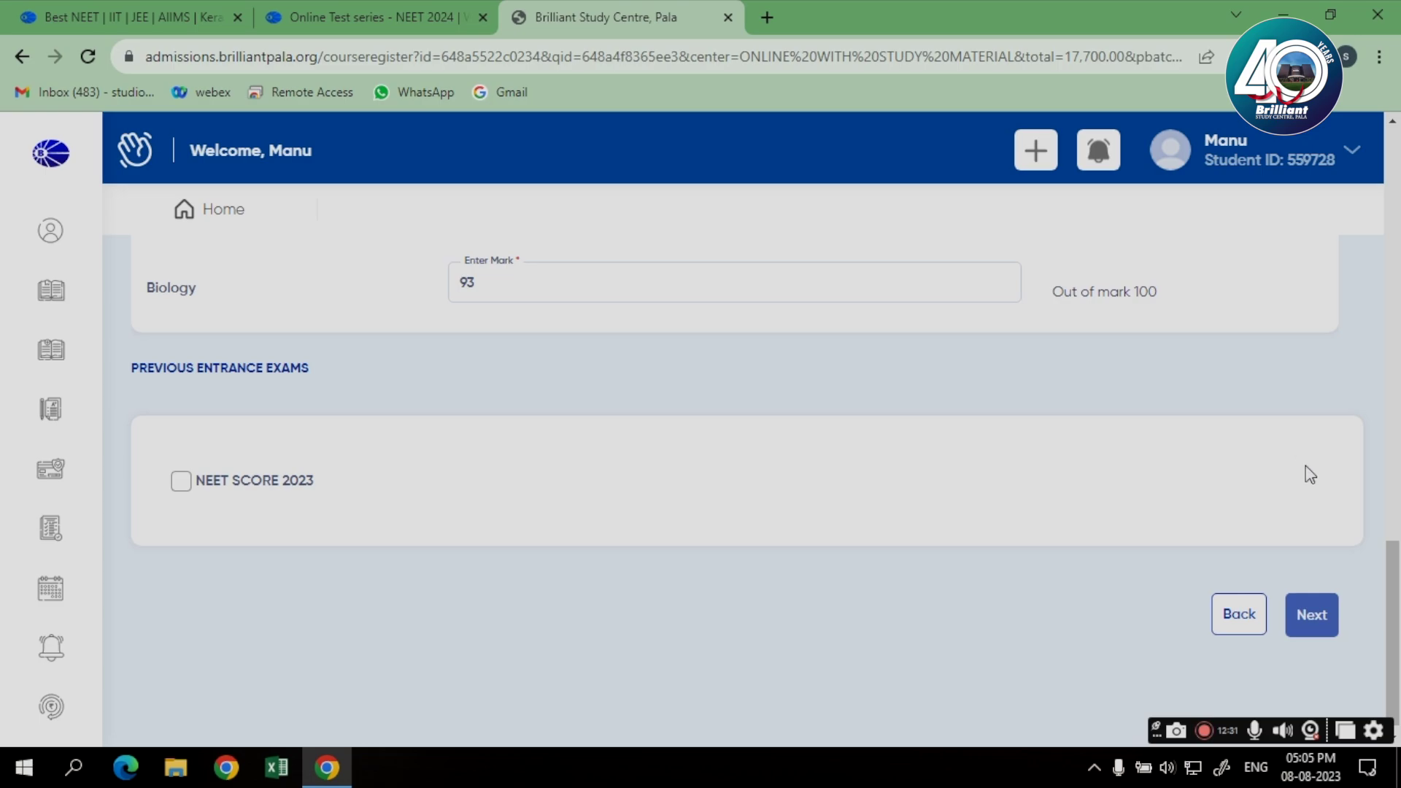
mouse_move(1392, 569)
left_mouse_down()
mouse_move(1398, 287)
mouse_move(1375, 577)
left_mouse_up()
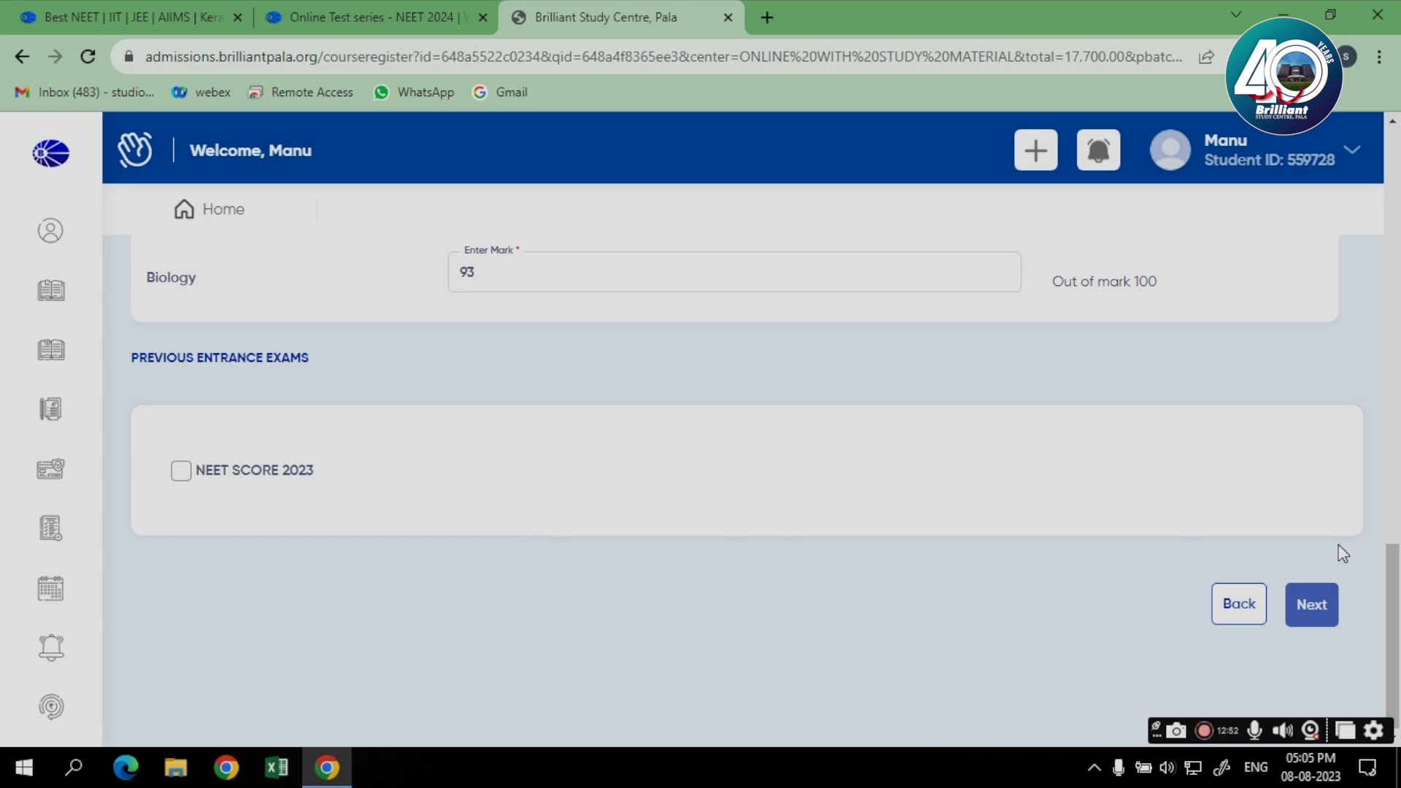
- Submit the educational details, review the 17,700.00 fee on the confirmation page, and confirm the request
left_click(1308, 613)
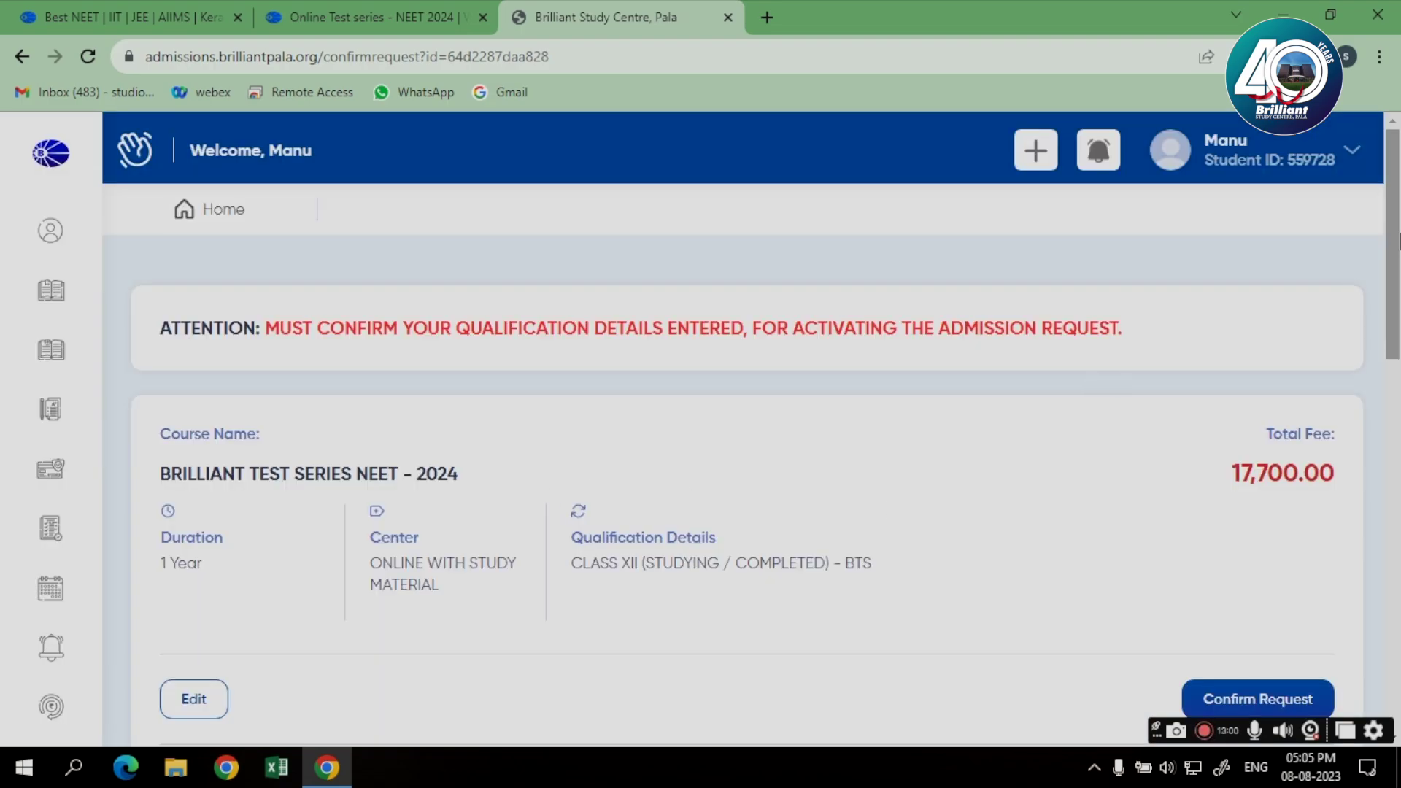
left_click_drag(1398, 232, 1398, 283)
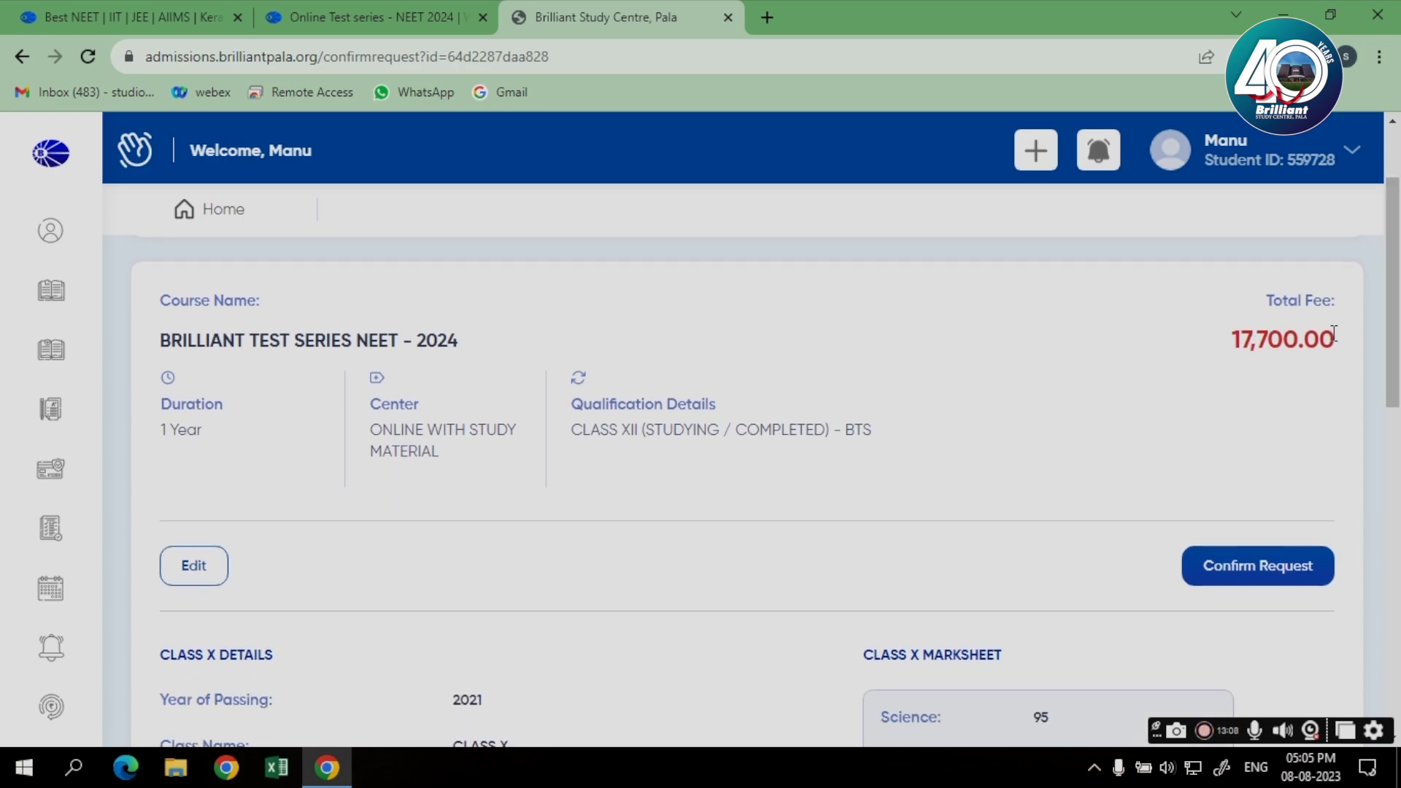
left_click_drag(1398, 328, 1384, 654)
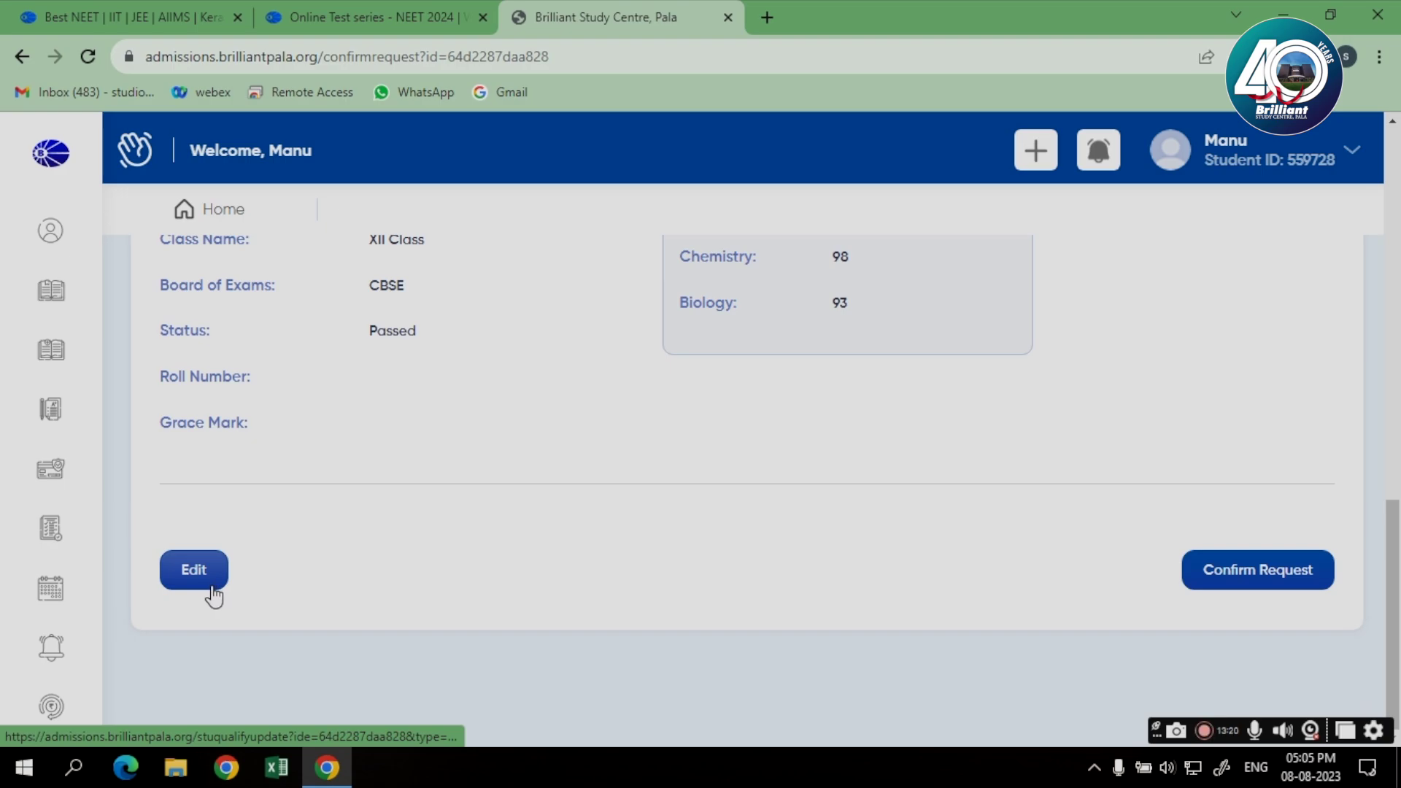
left_click_drag(1399, 573, 1399, 265)
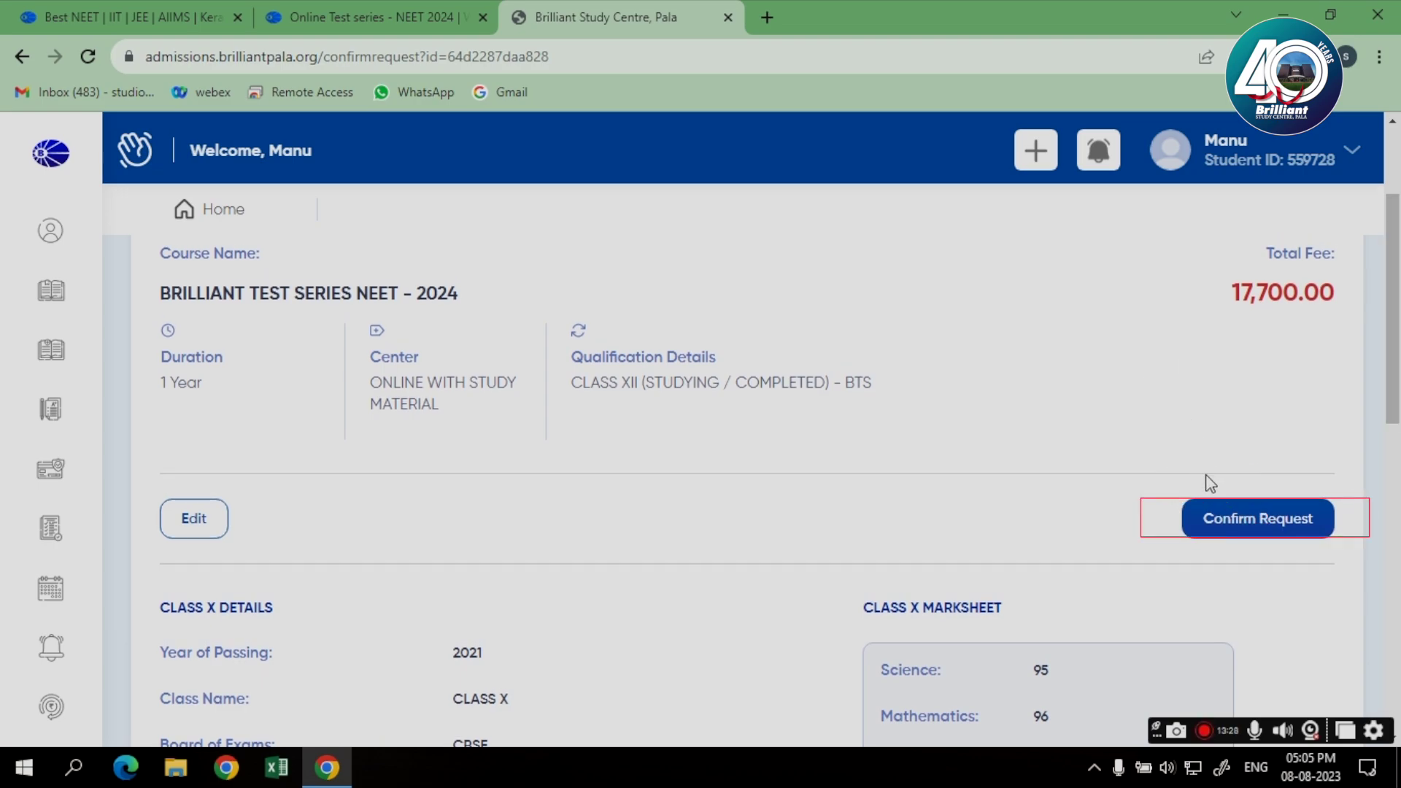
left_click(1260, 520)
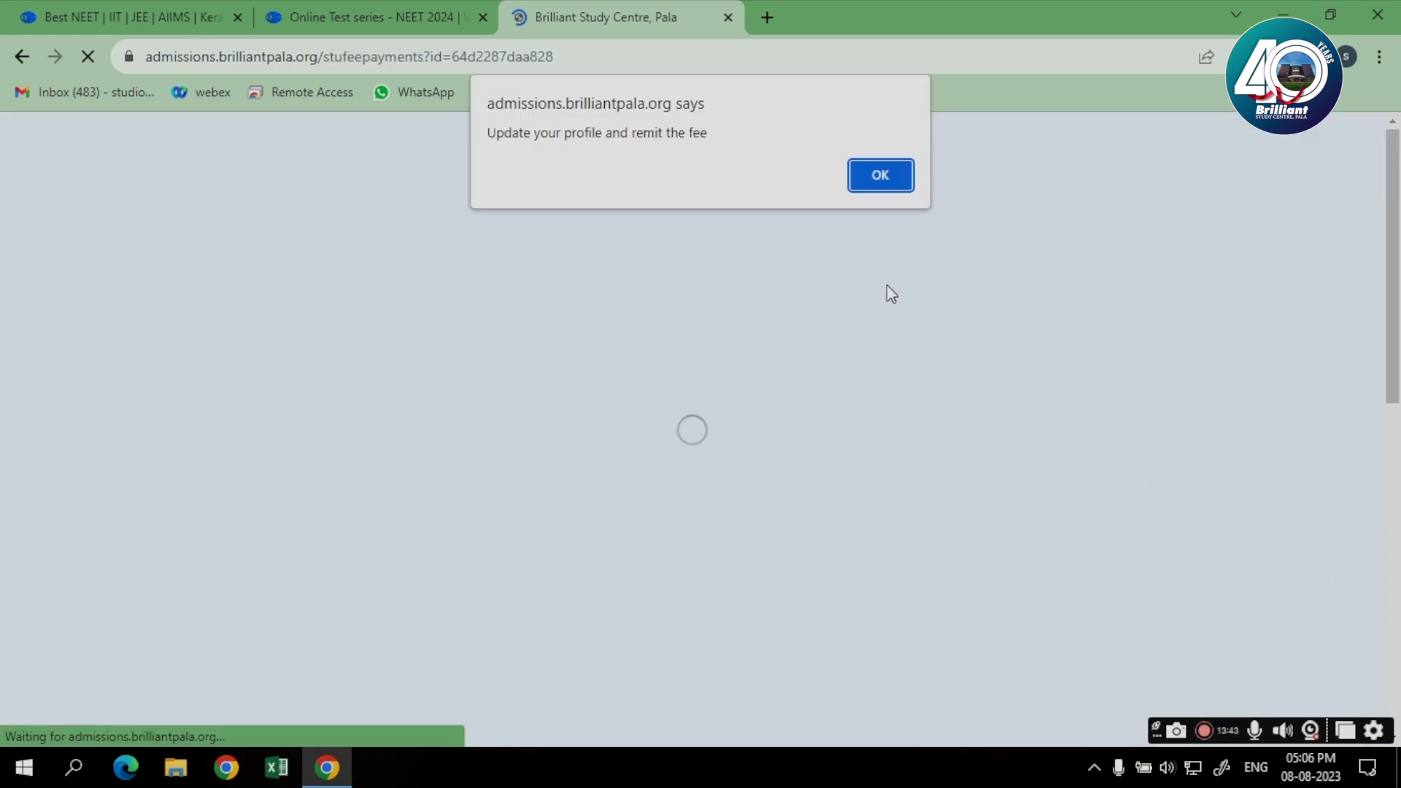
- Dismiss the alert and scroll through the Personal Details form showing 0% completeness
left_click(883, 177)
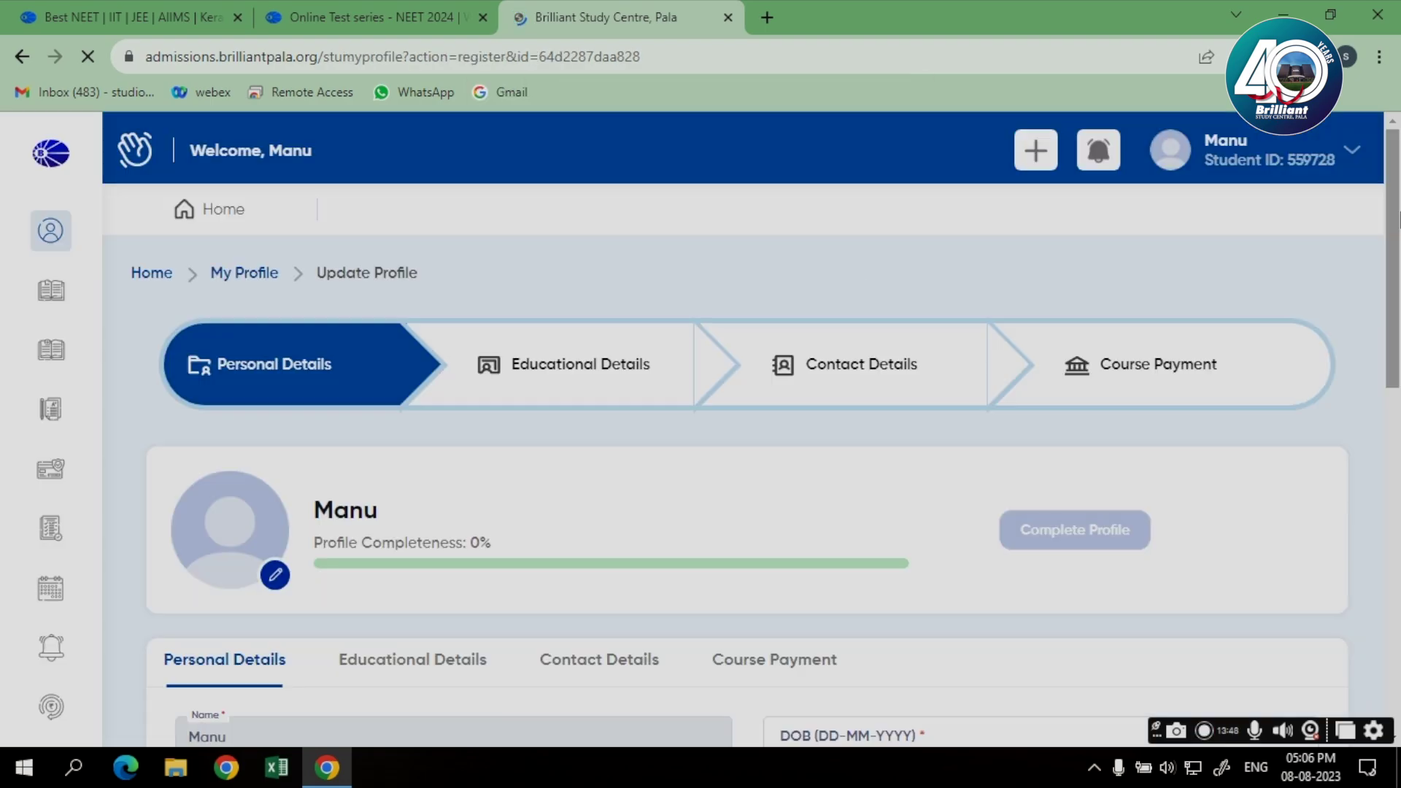
left_click_drag(1398, 218, 1398, 232)
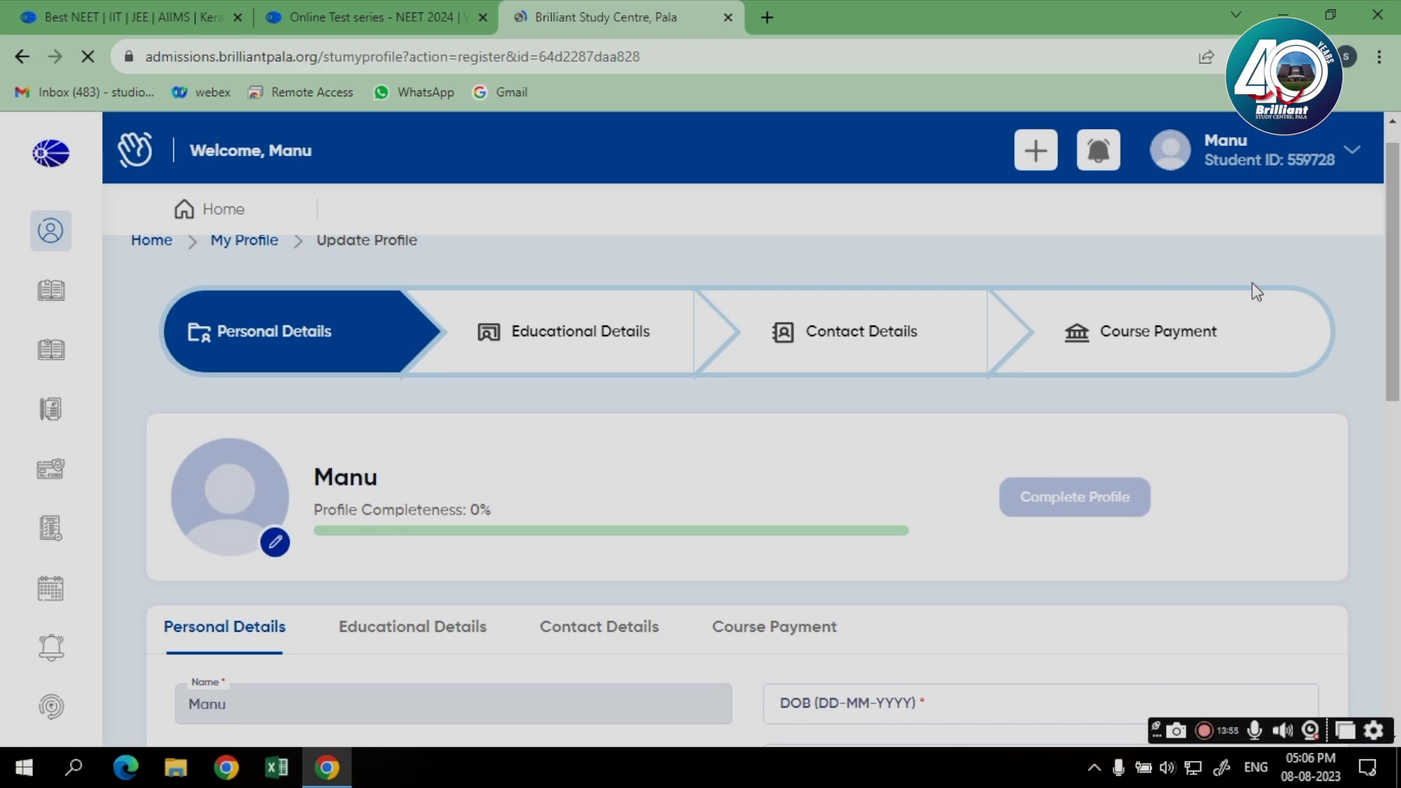
left_click_drag(1398, 261, 1395, 475)
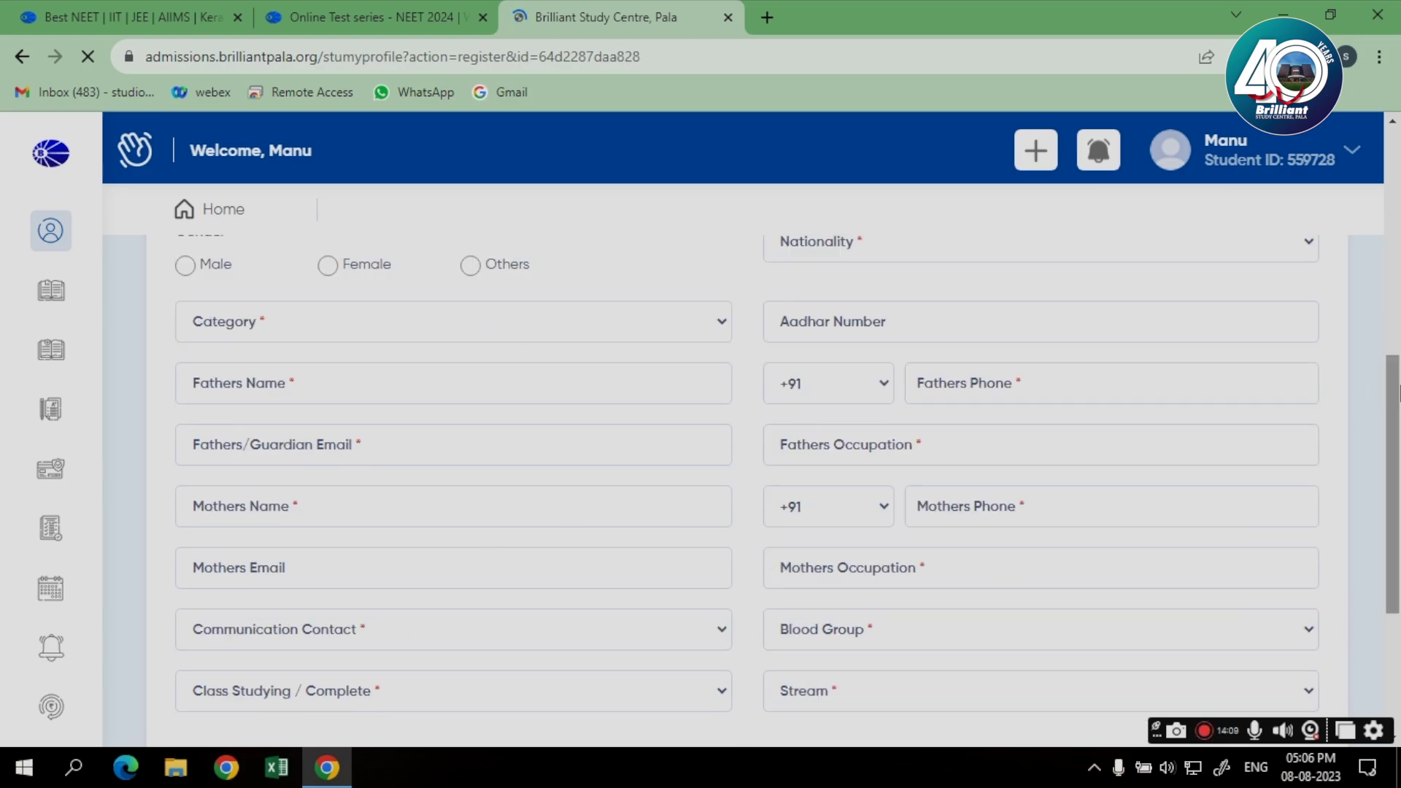
left_click_drag(1398, 392, 1399, 282)
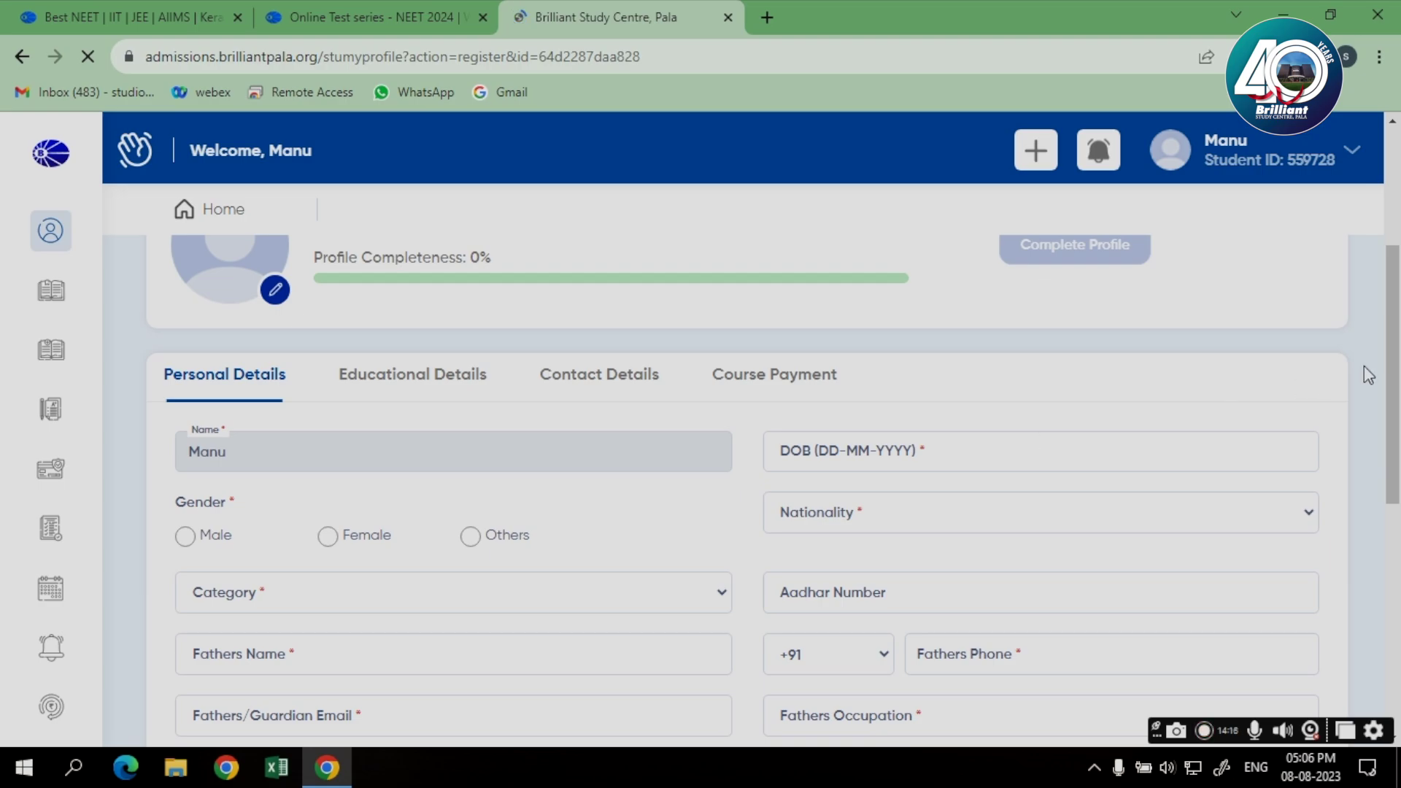
left_click_drag(1396, 365, 1399, 296)
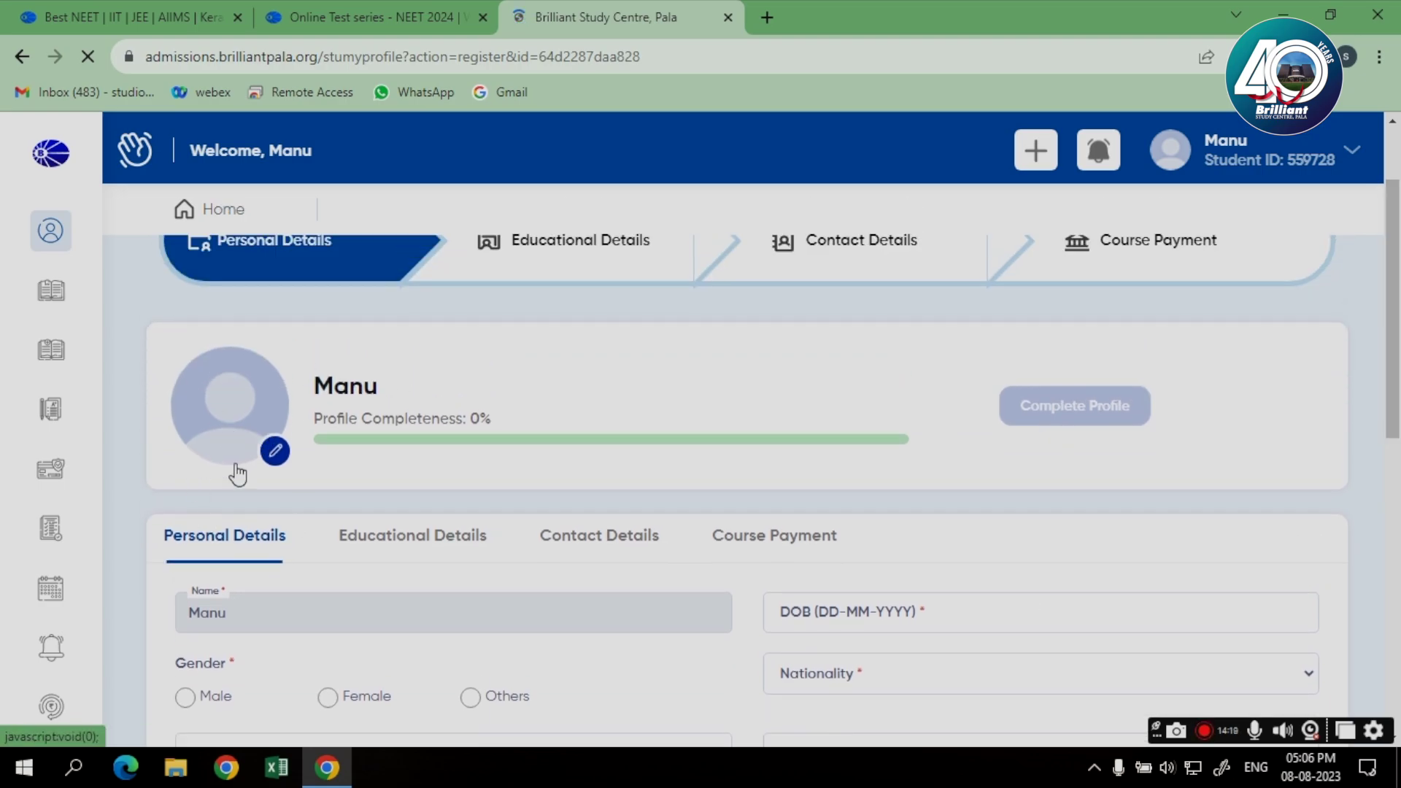
- Accept the photo guidelines, upload the passport photo JPG, and crop and save it as the profile picture
left_click(275, 454)
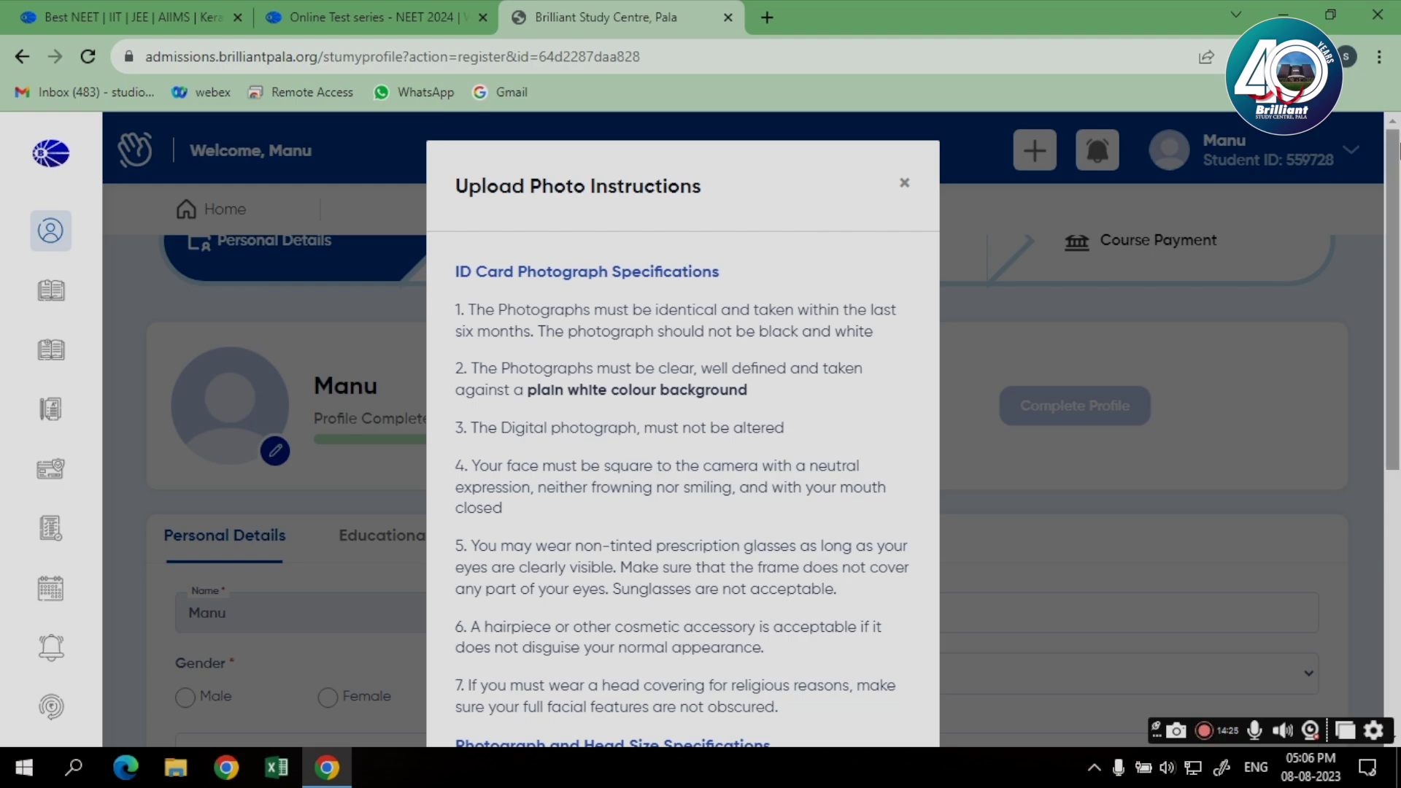
left_click_drag(1396, 162, 1399, 414)
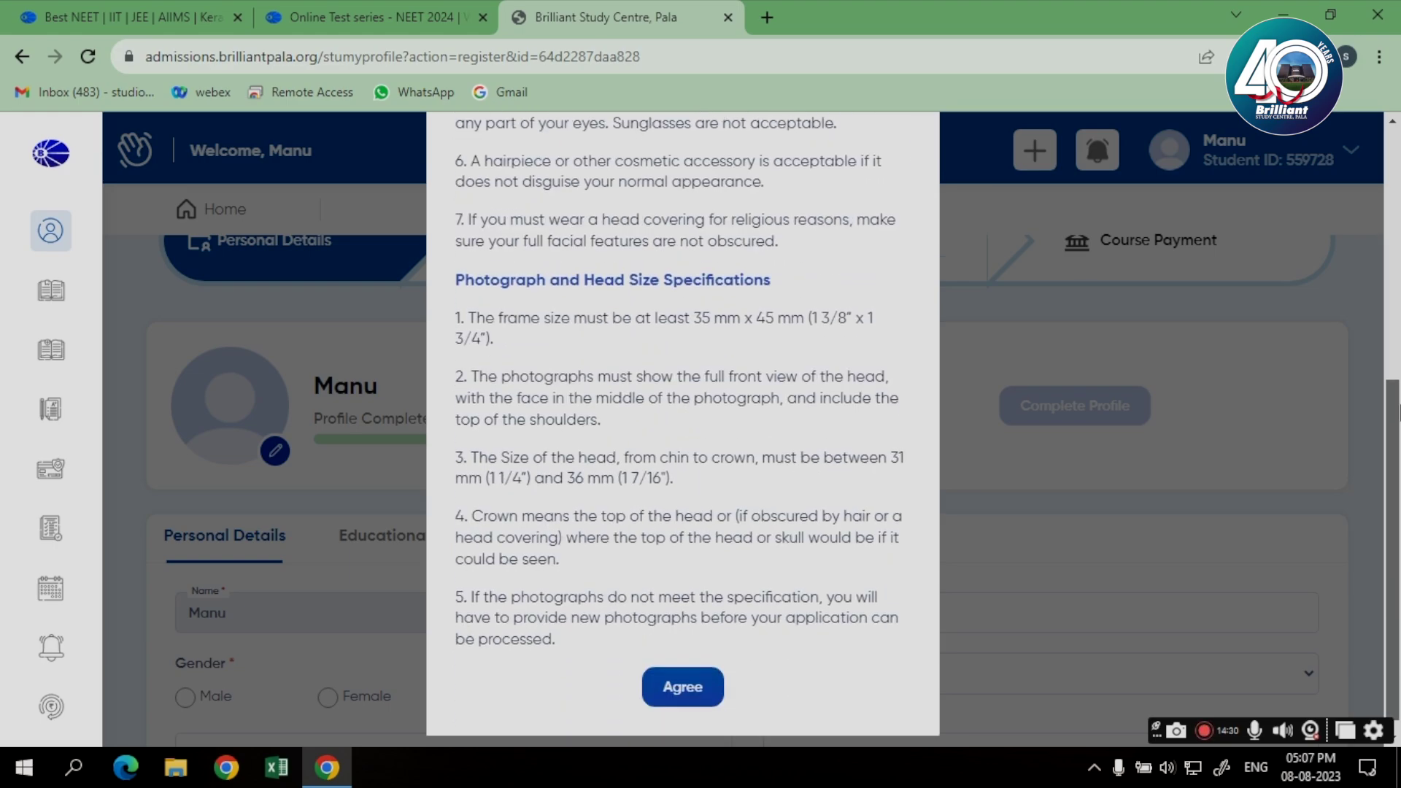
left_click(666, 689)
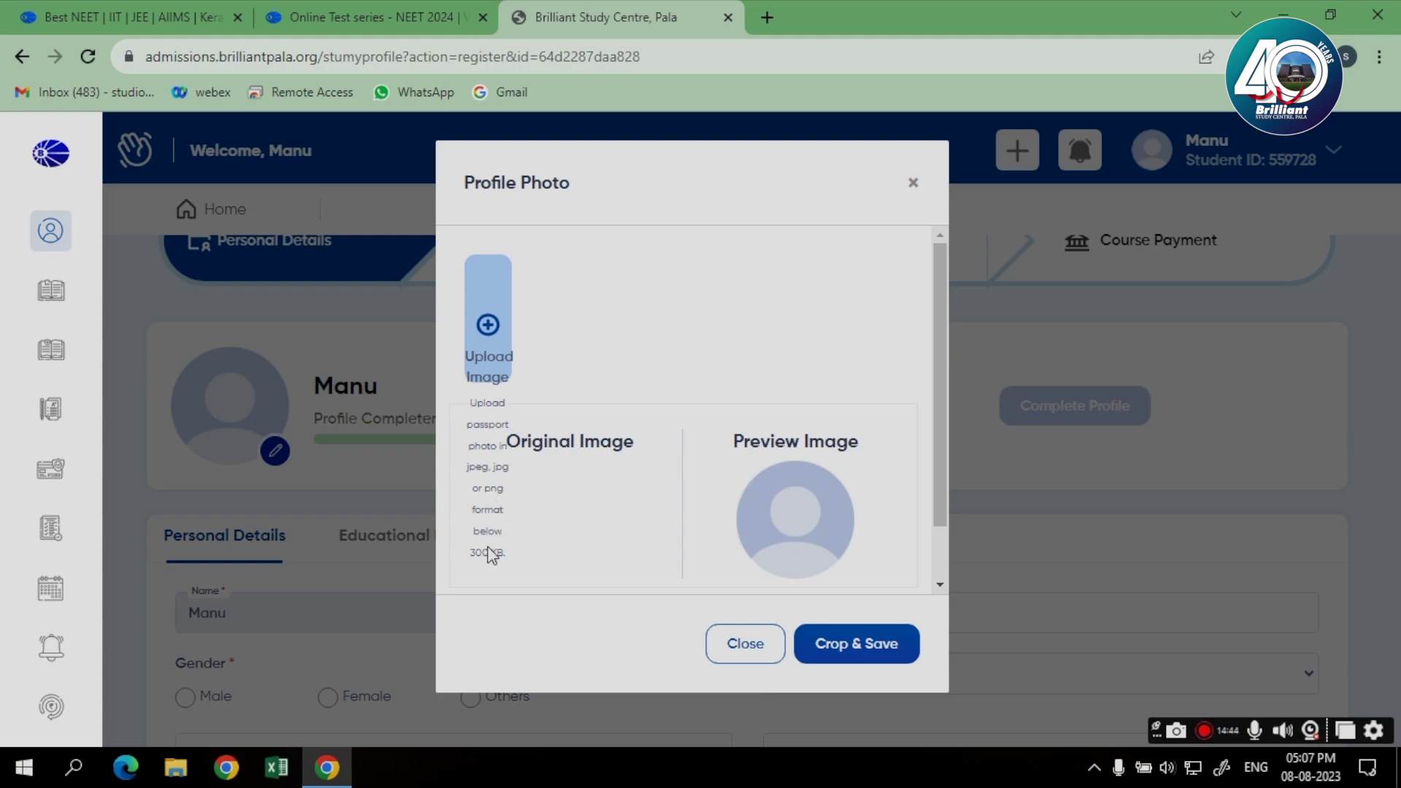
left_click(486, 329)
left_click(329, 244)
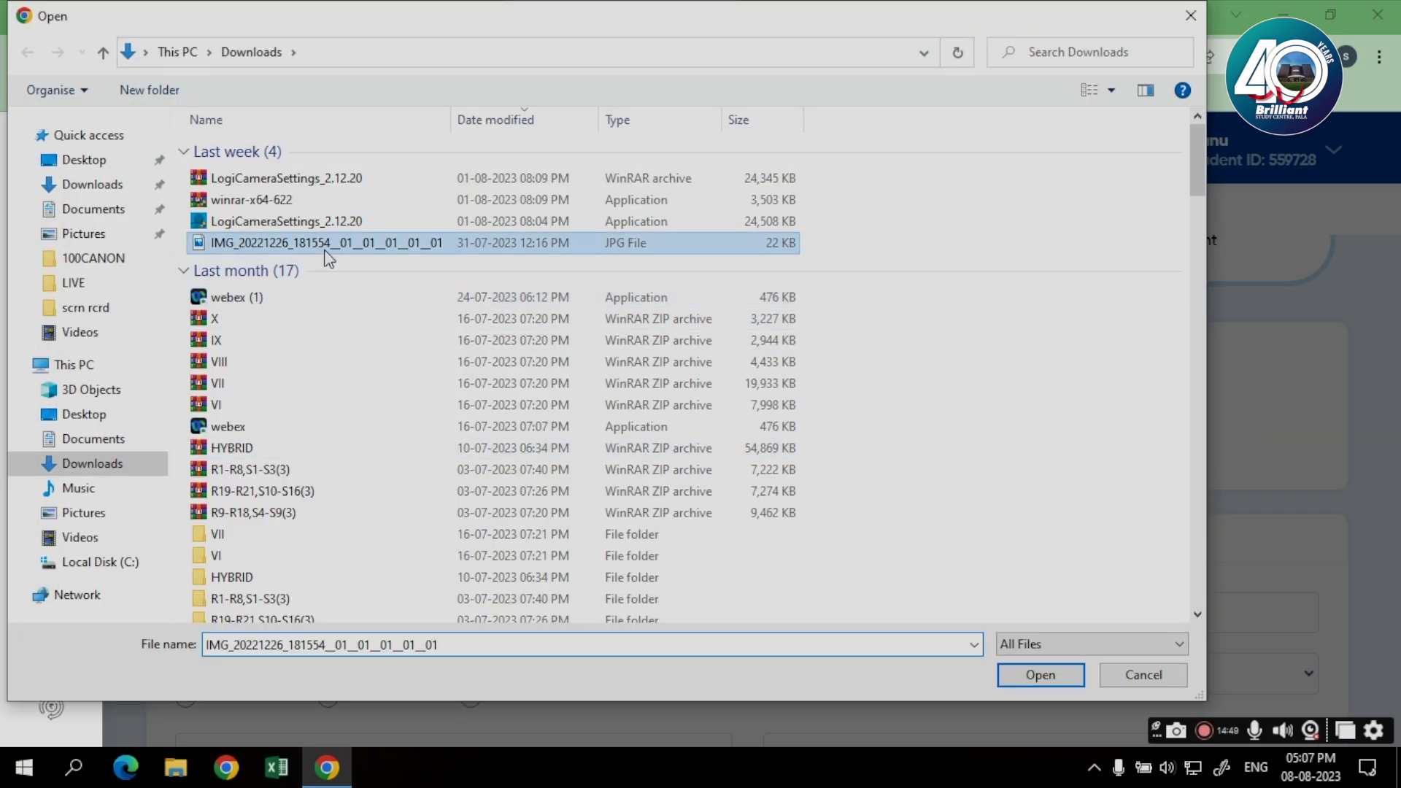
left_click(1004, 676)
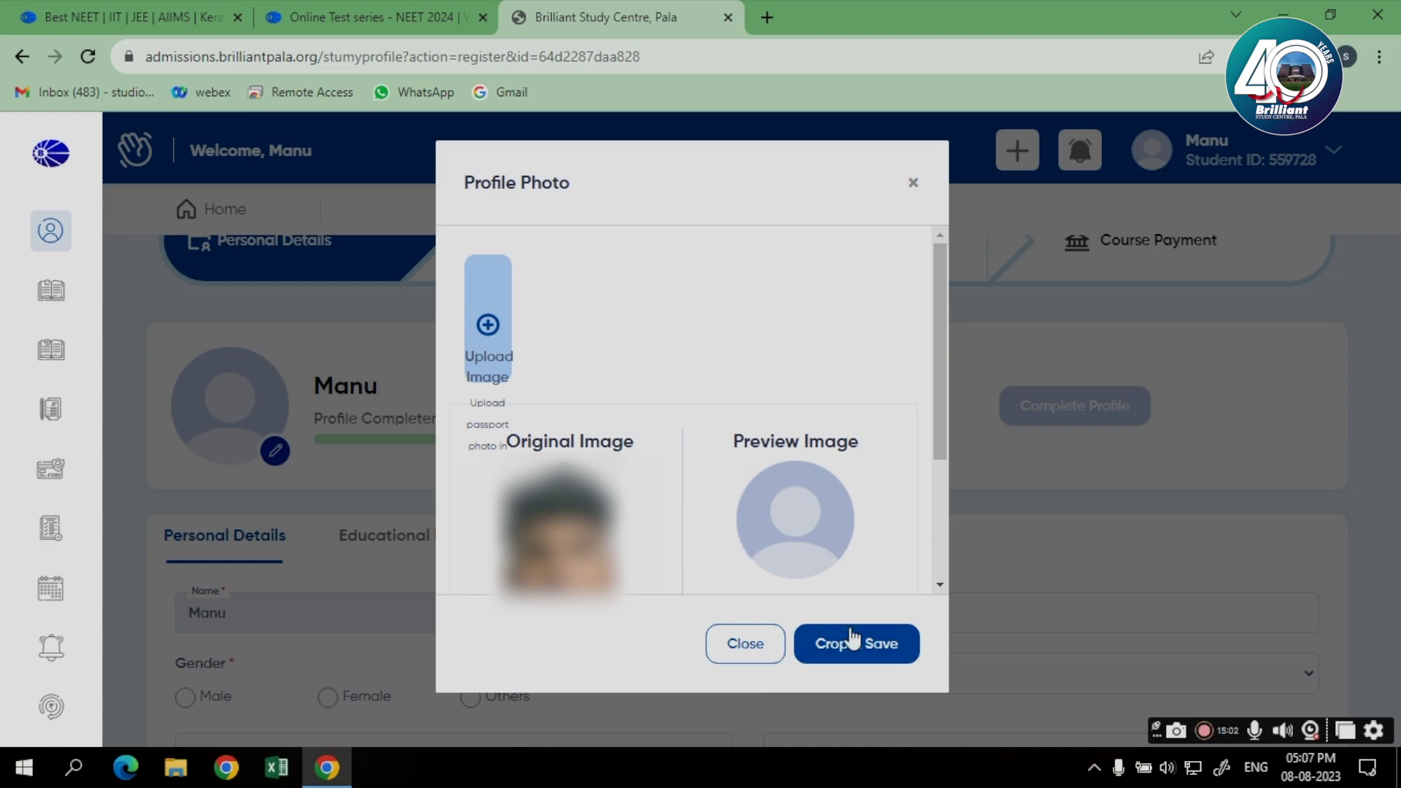
left_click(852, 639)
left_click_drag(940, 402, 940, 480)
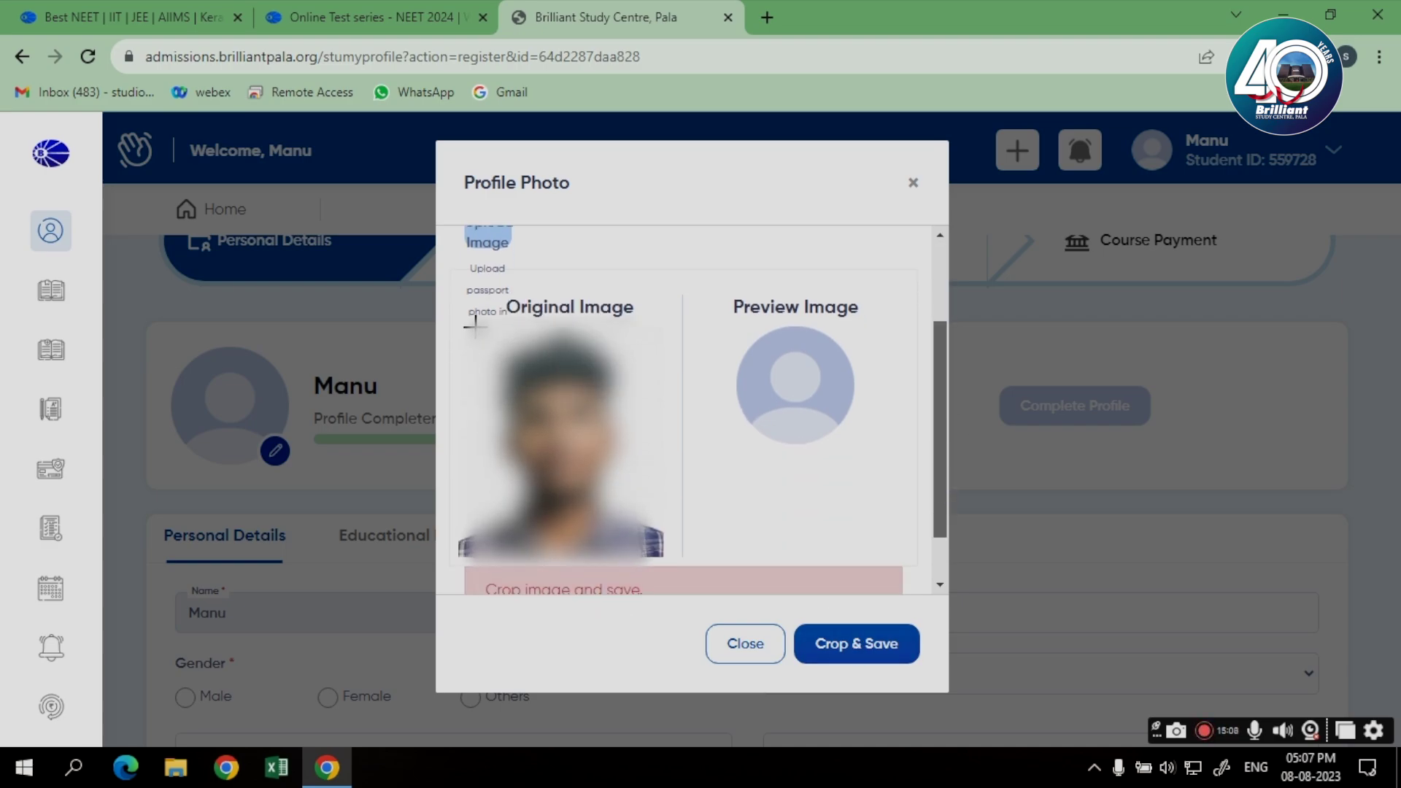
left_click_drag(475, 325, 660, 557)
left_click(854, 644)
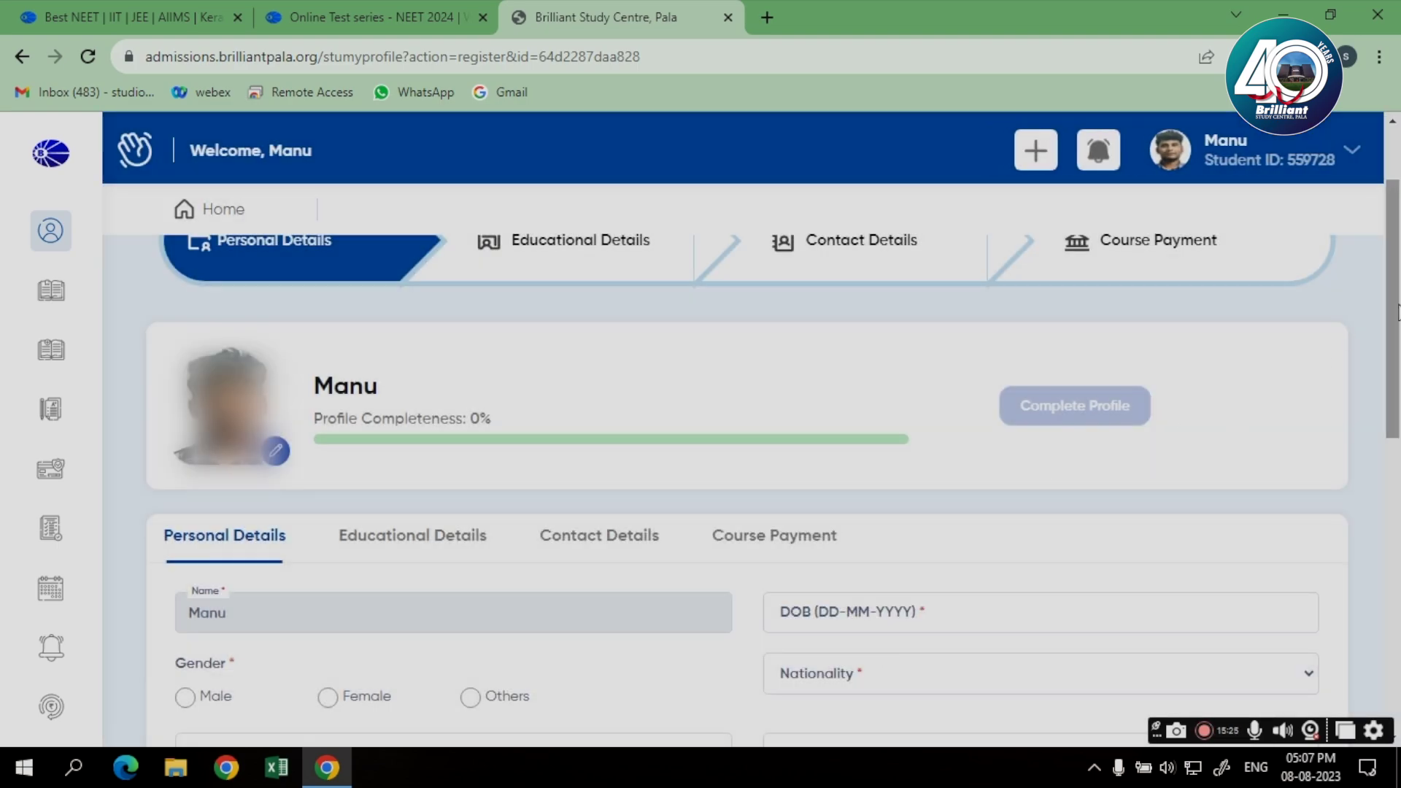
- Set gender Male and category General, and enter the father's and mother's names and emails
left_click_drag(1395, 311, 1396, 466)
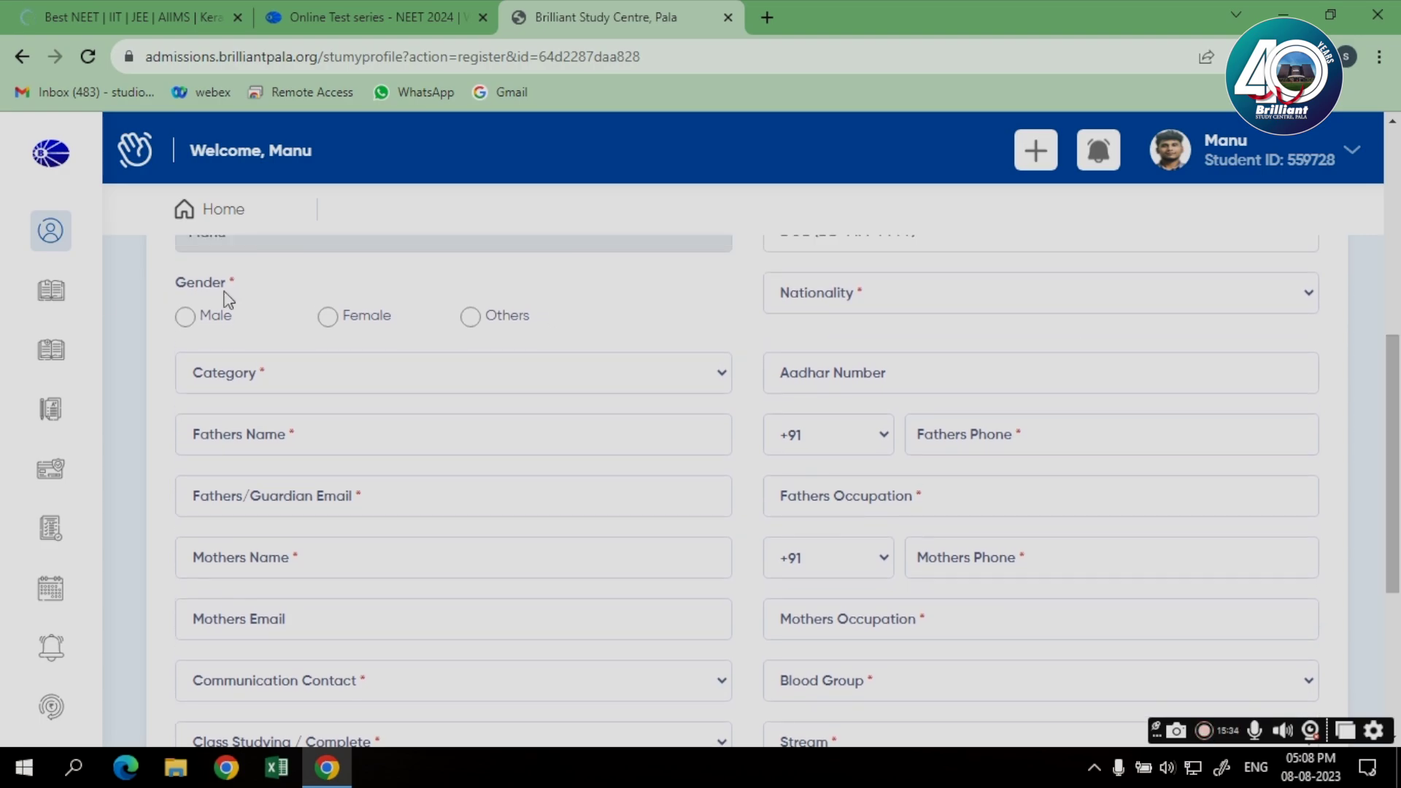
left_click(185, 315)
left_click(284, 374)
left_click(258, 434)
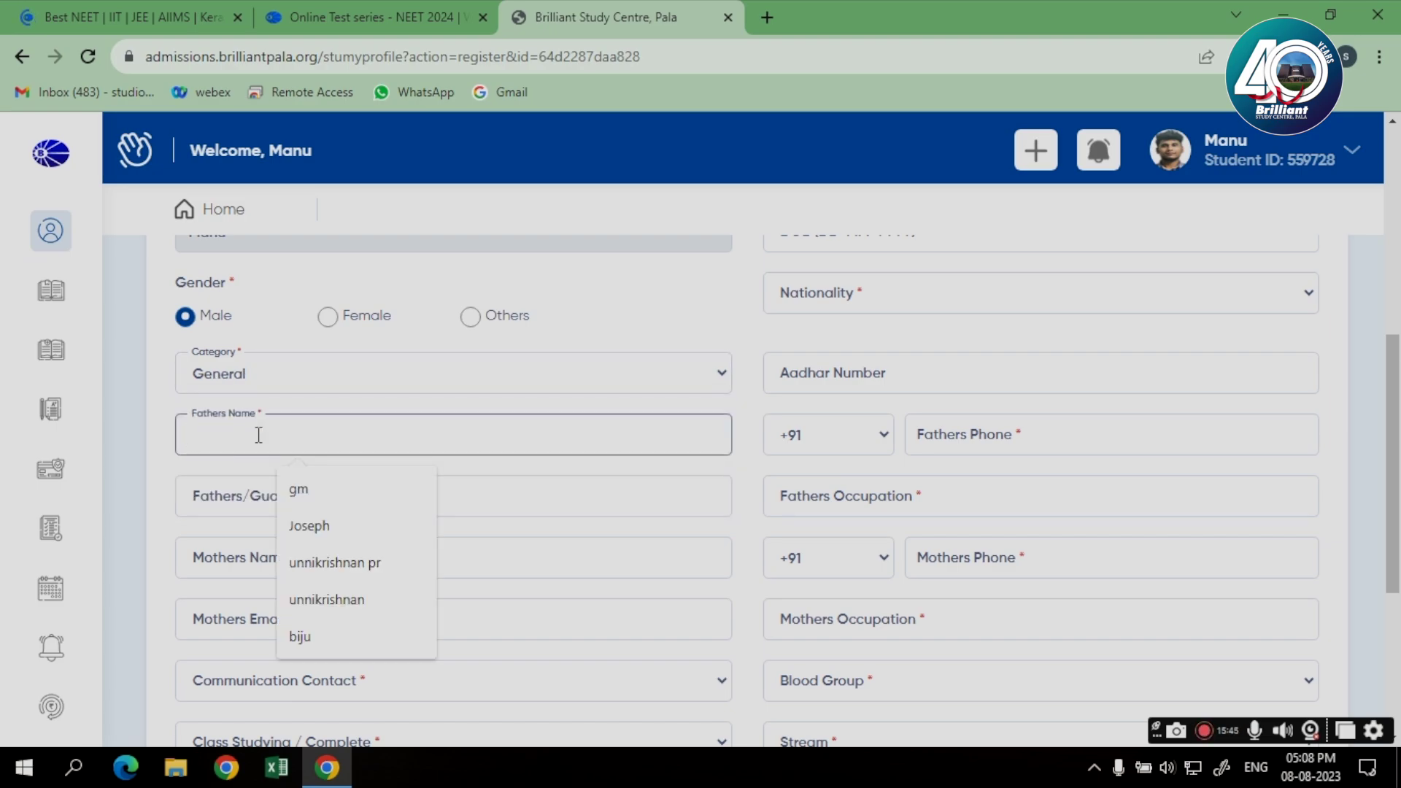
type("krishnan")
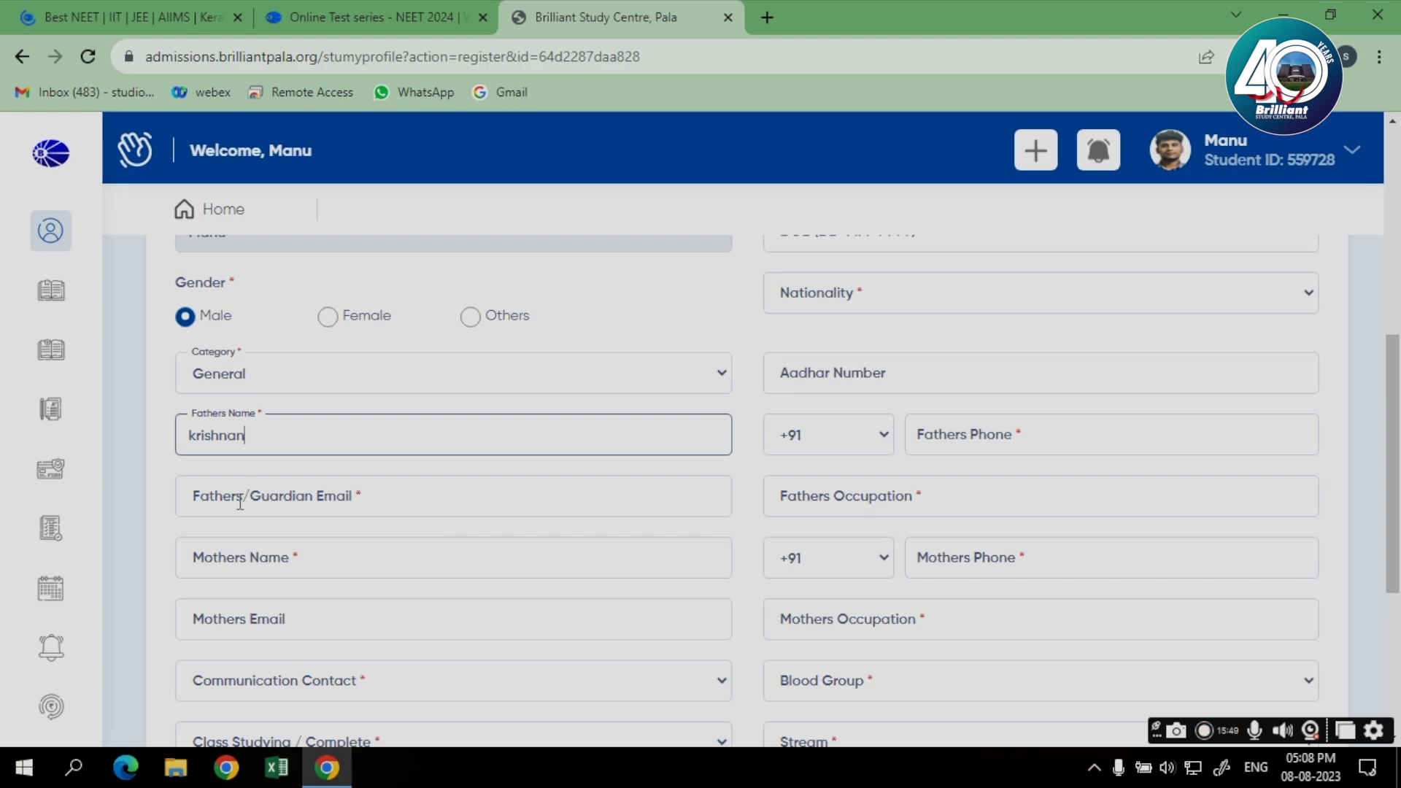
left_click(240, 503)
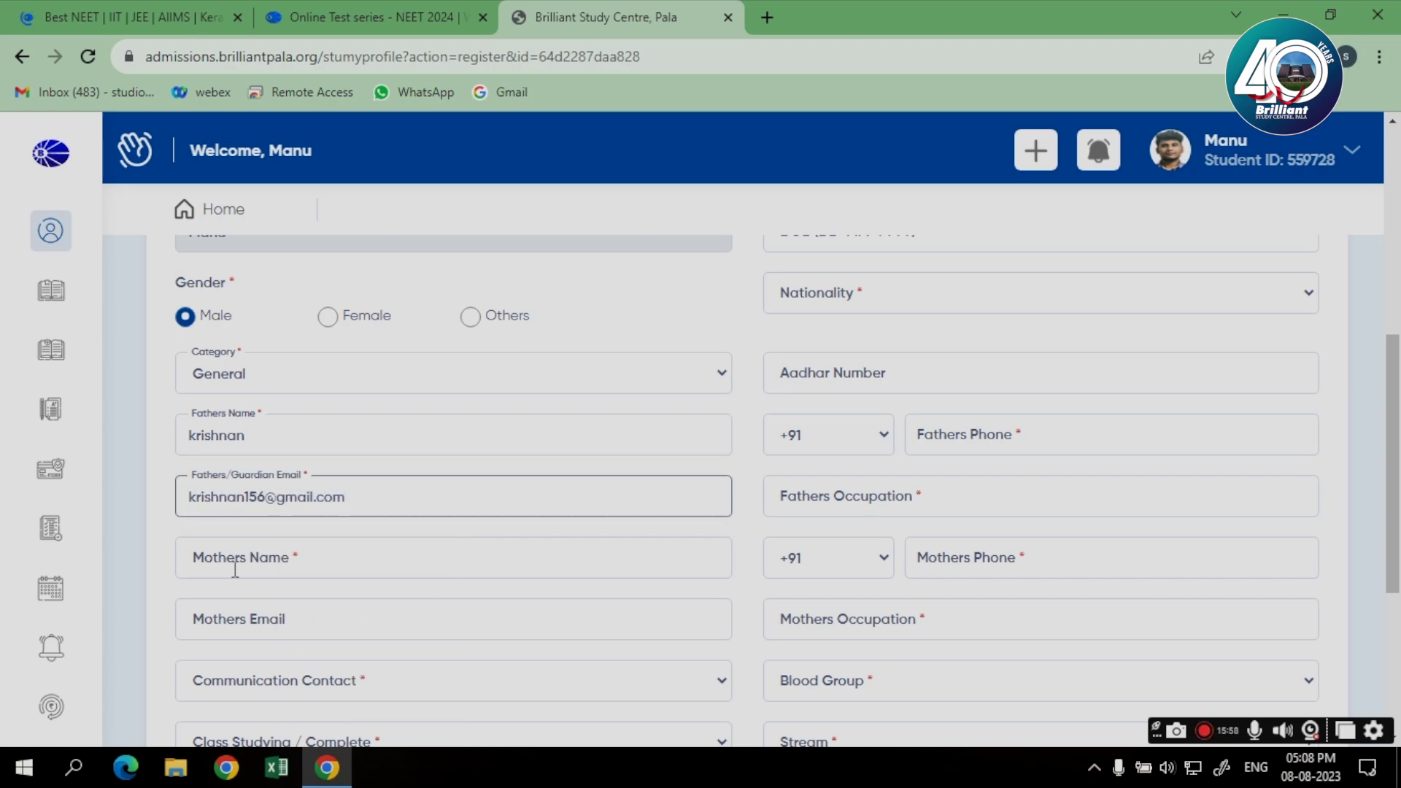
left_click(235, 566)
type("sheela")
left_click(230, 612)
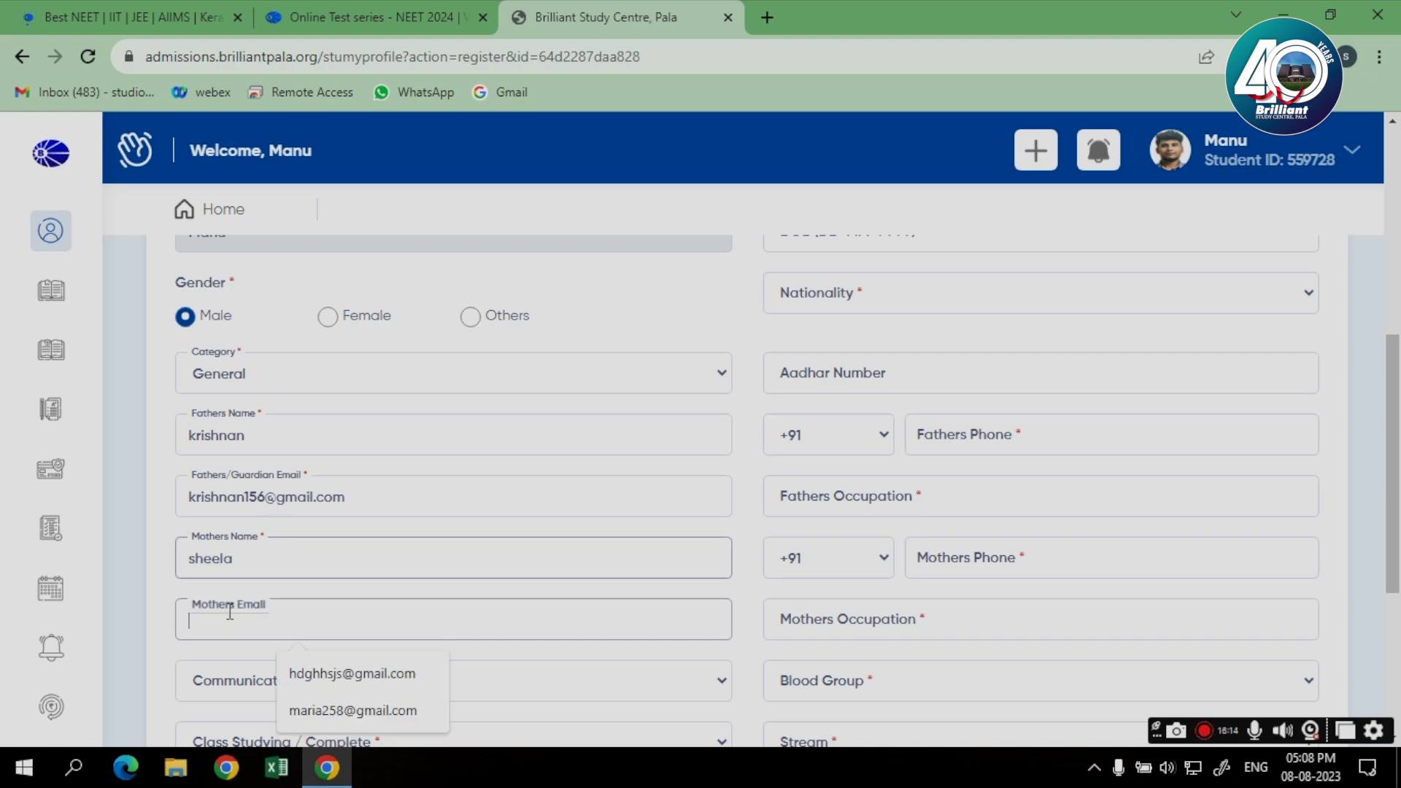
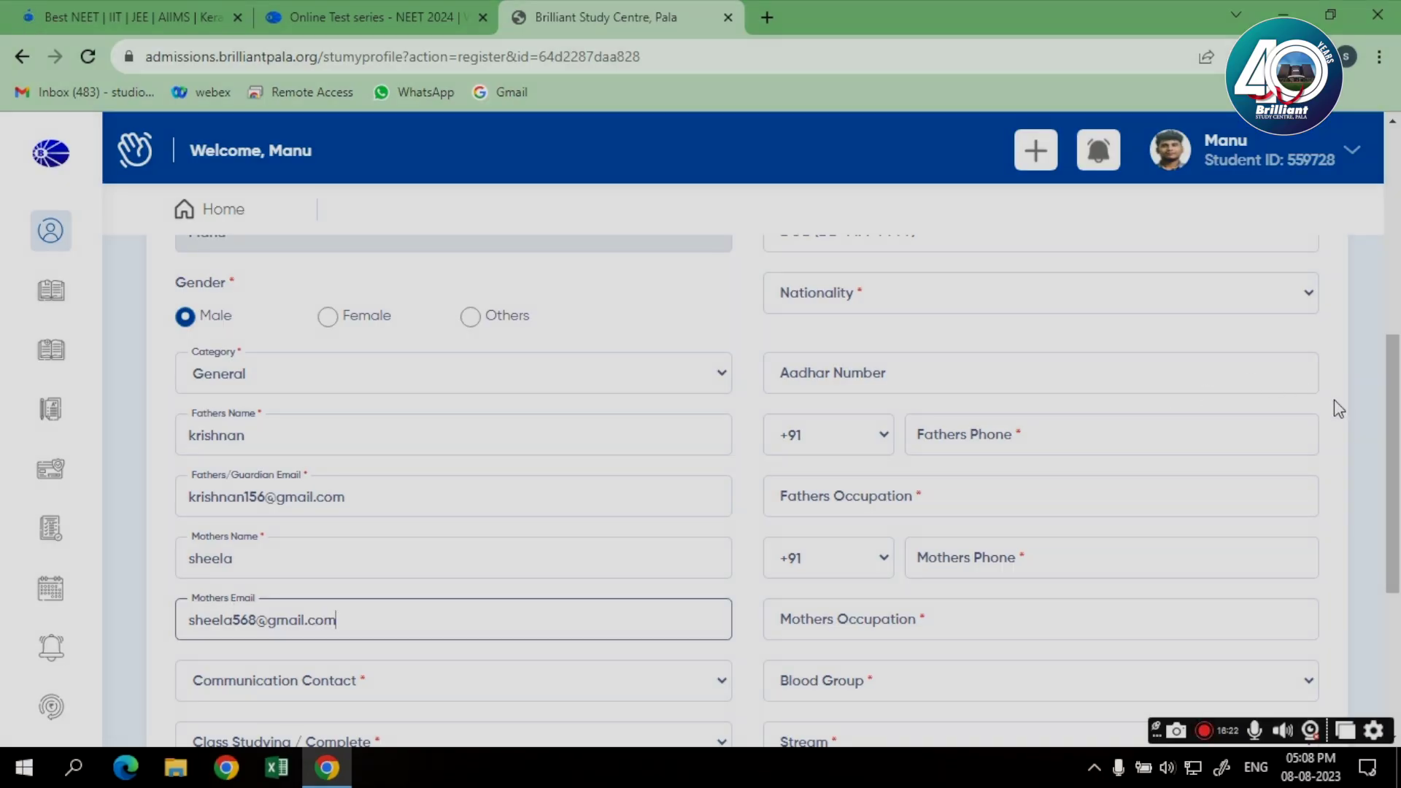
- Make the father the contact, choose Brilliant Test Series, DOB 01-01-2010 and nationality Indian
scroll(1390, 452, "down", 2)
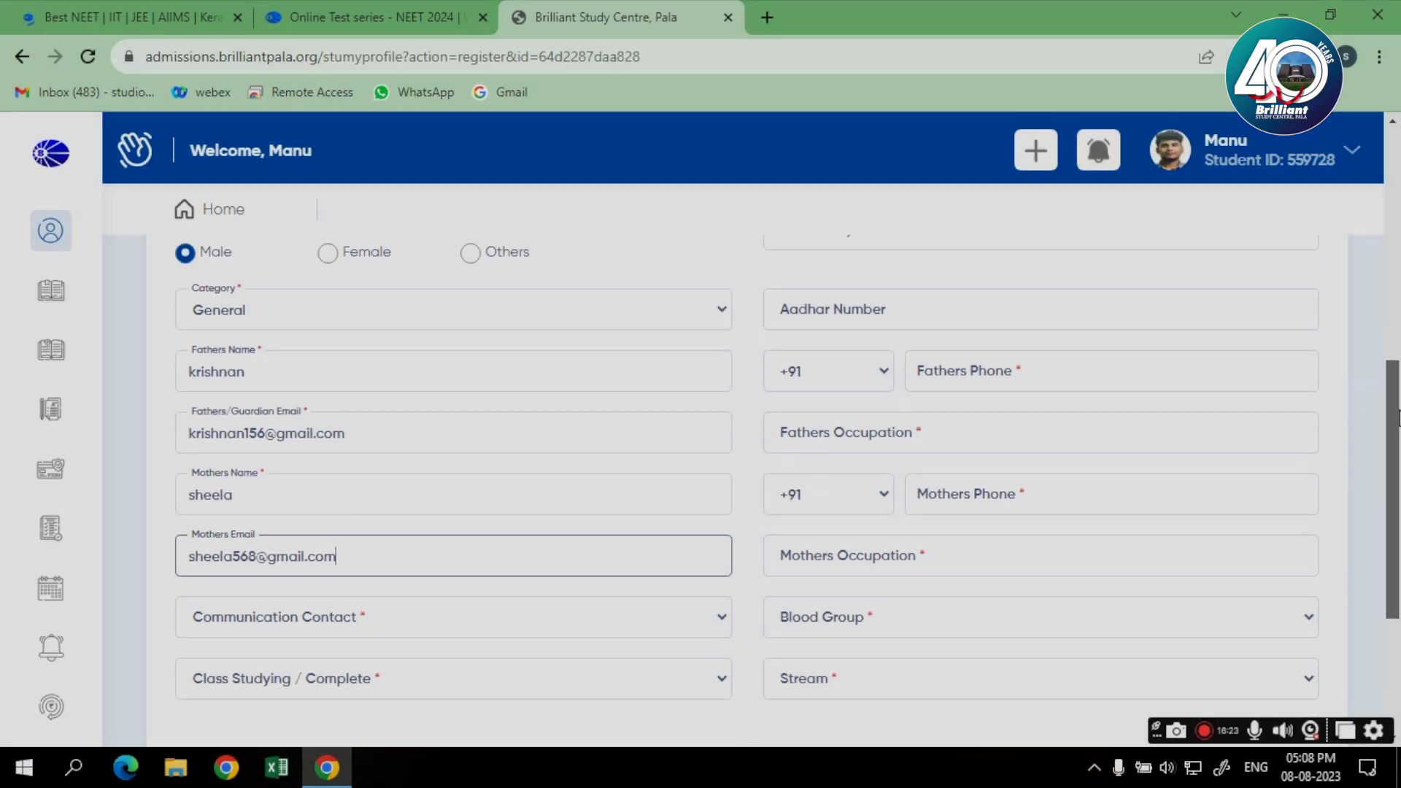
left_click(632, 505)
left_click(588, 552)
left_click(582, 566)
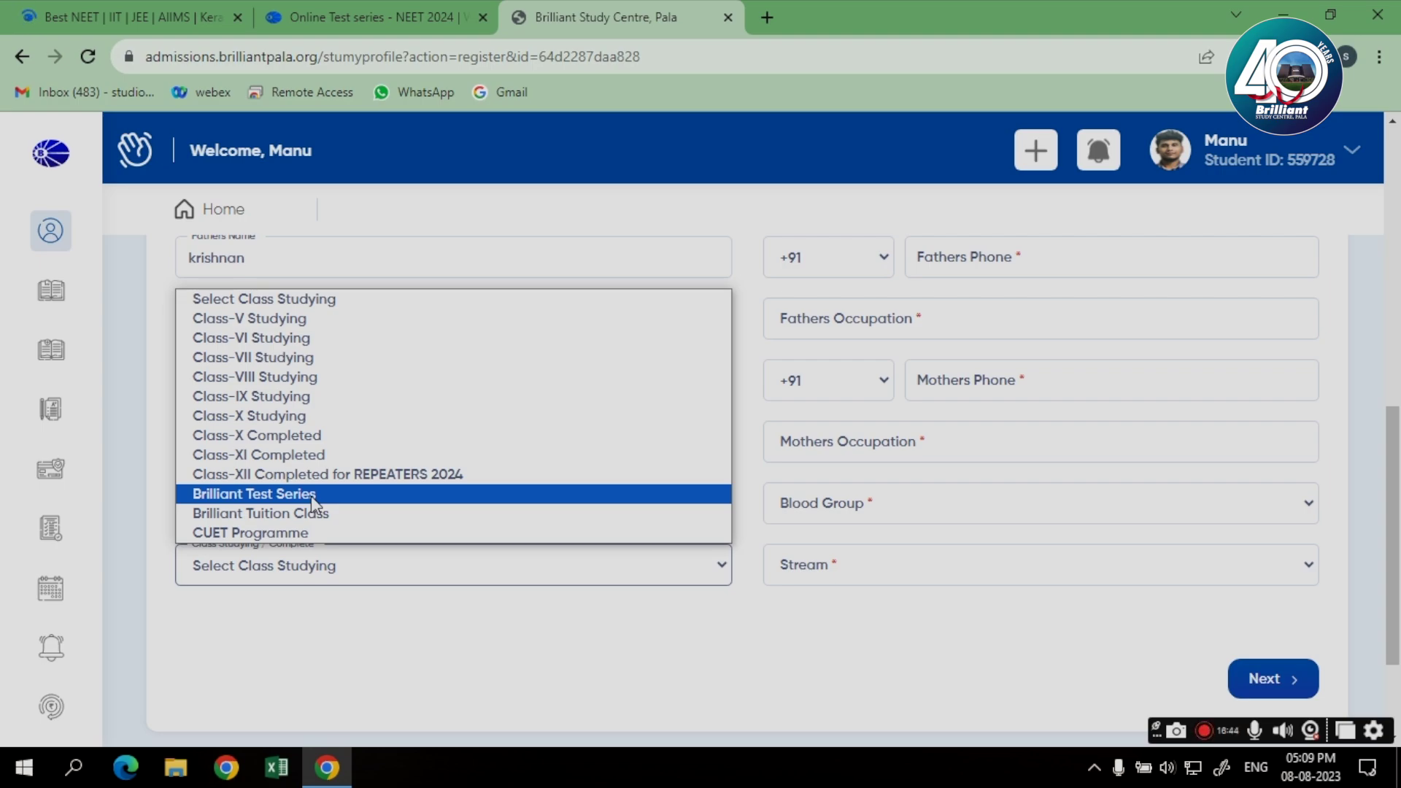
left_click(311, 497)
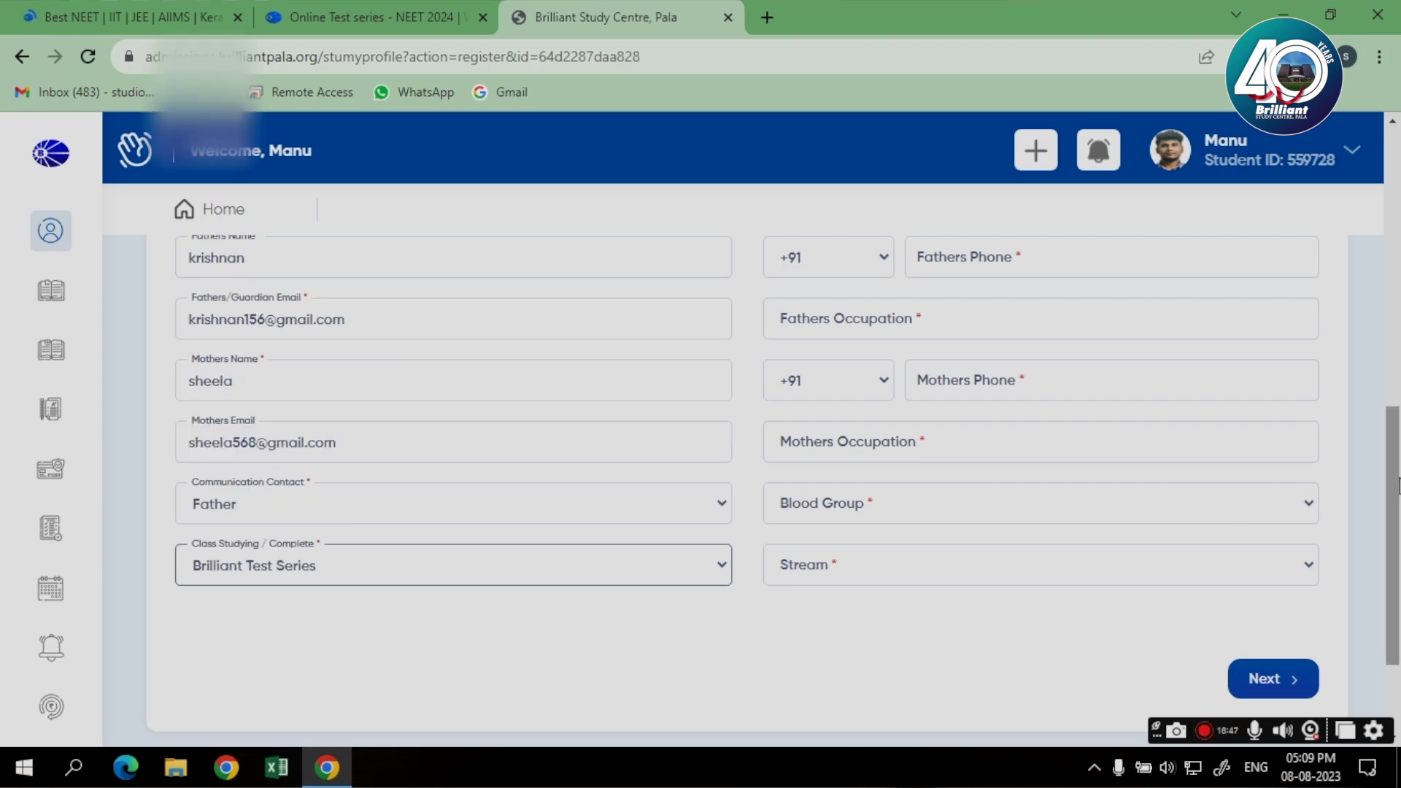
left_click(1055, 488)
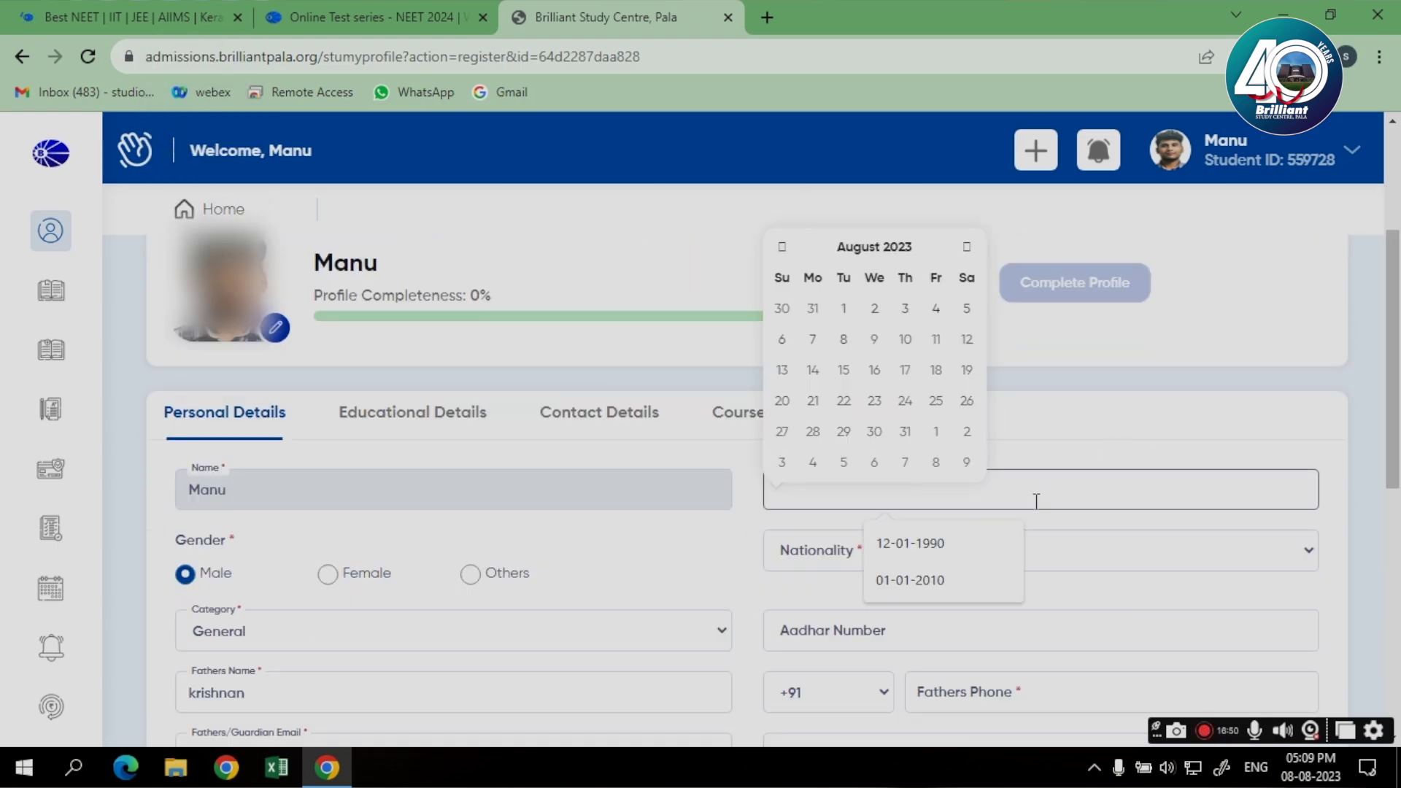
left_click(962, 576)
left_click(991, 551)
left_click(948, 600)
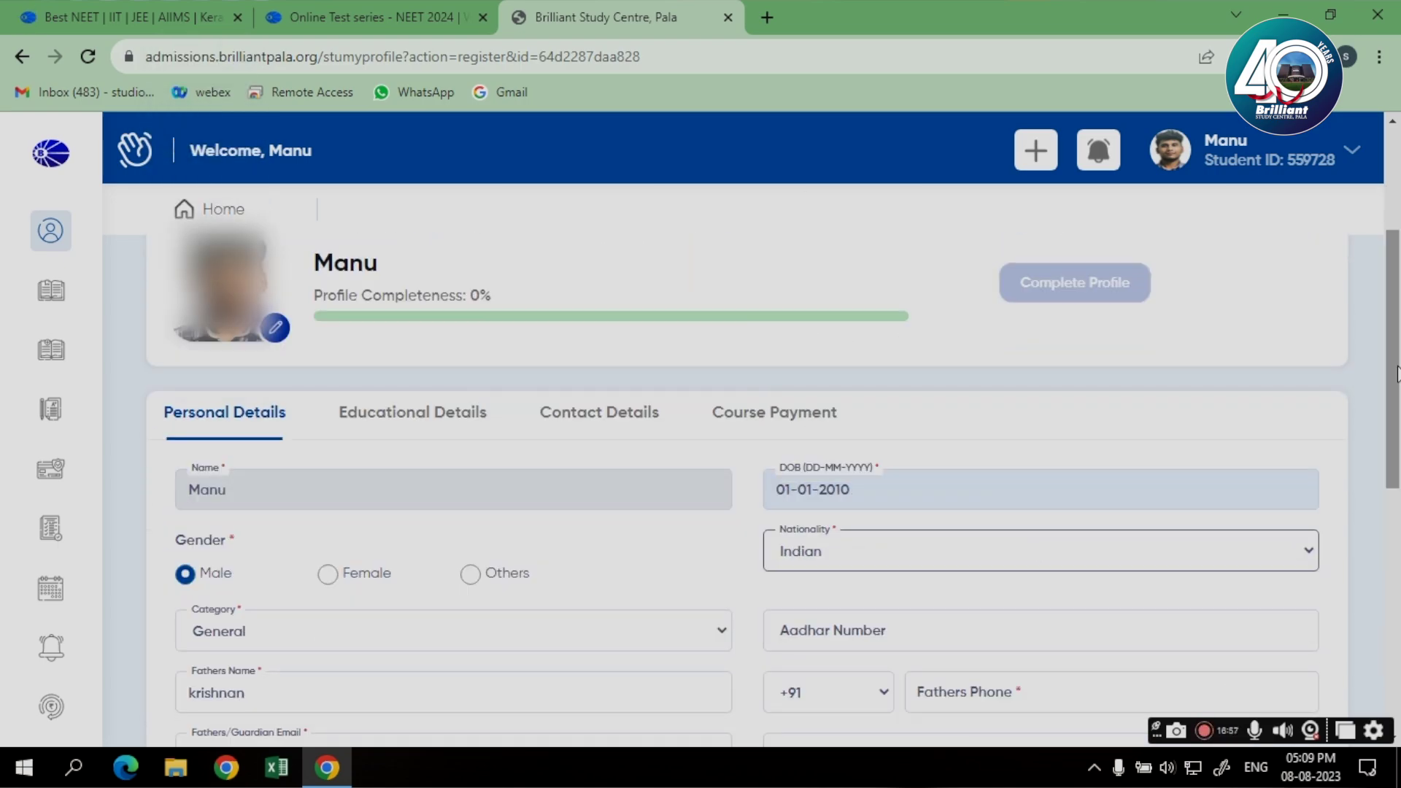
- Enter the Aadhar number, both parents' phone numbers and the father's occupation
scroll(1132, 472, "down", 3)
left_click(1158, 443)
type("123456789012")
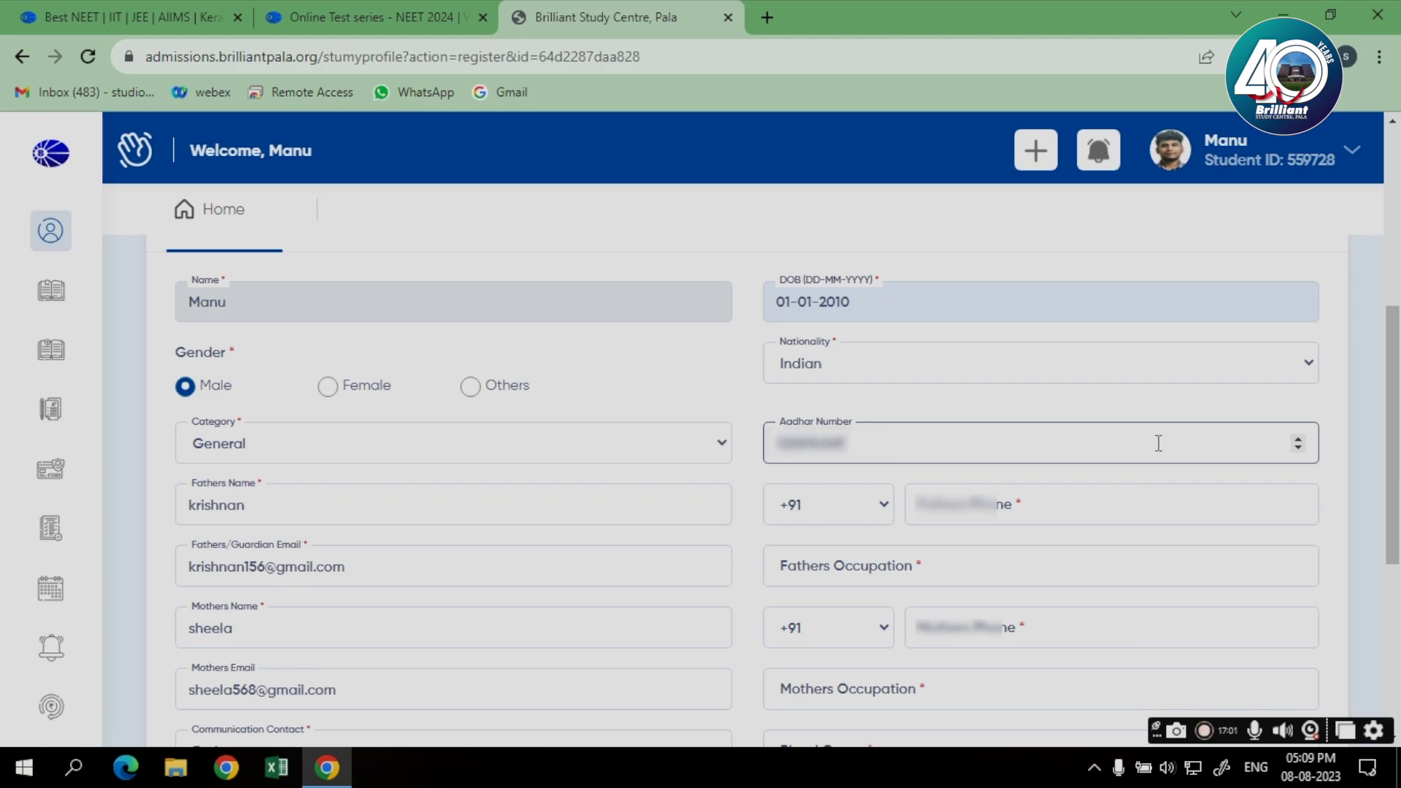
left_click(1117, 492)
type("9876543210")
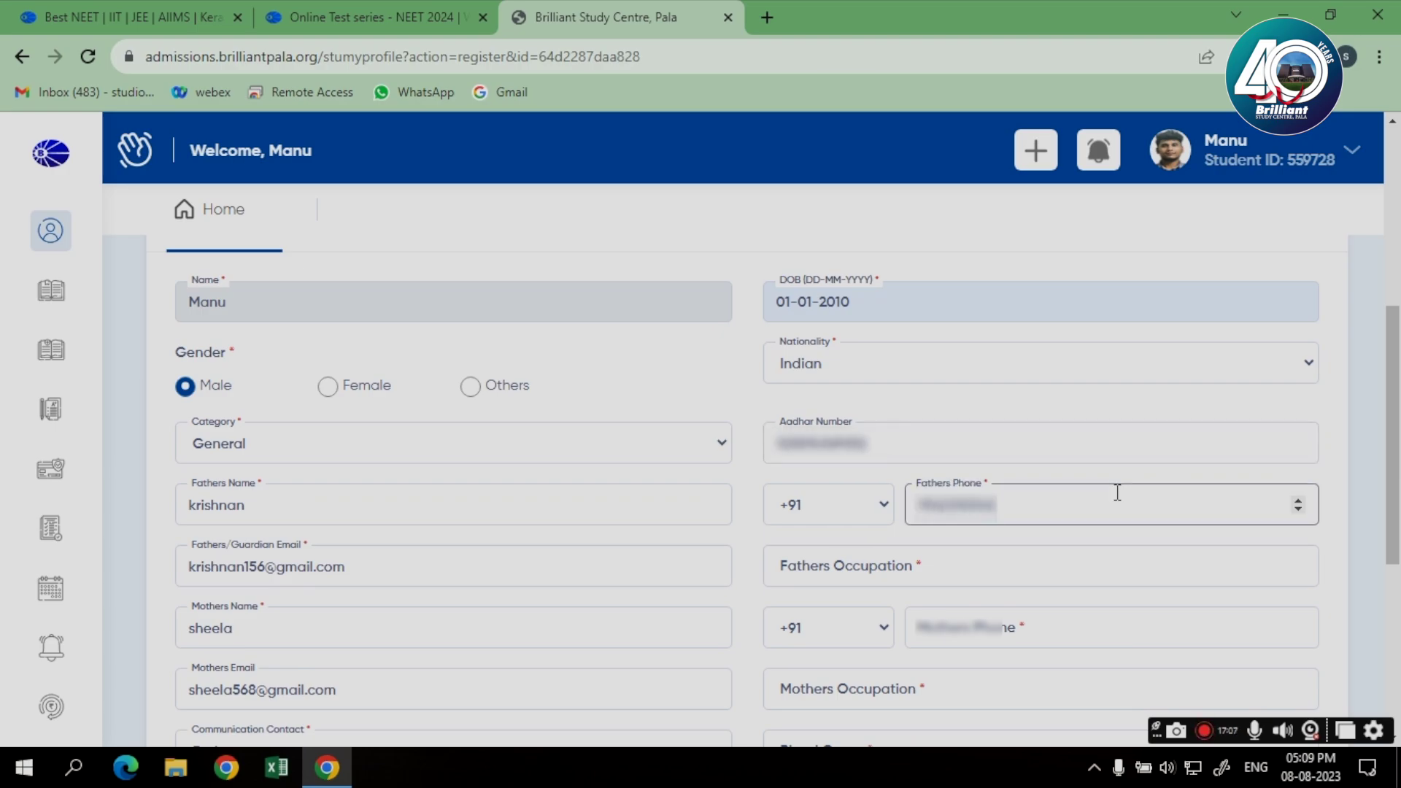
left_click(1024, 627)
type("9876543210")
left_click(1041, 562)
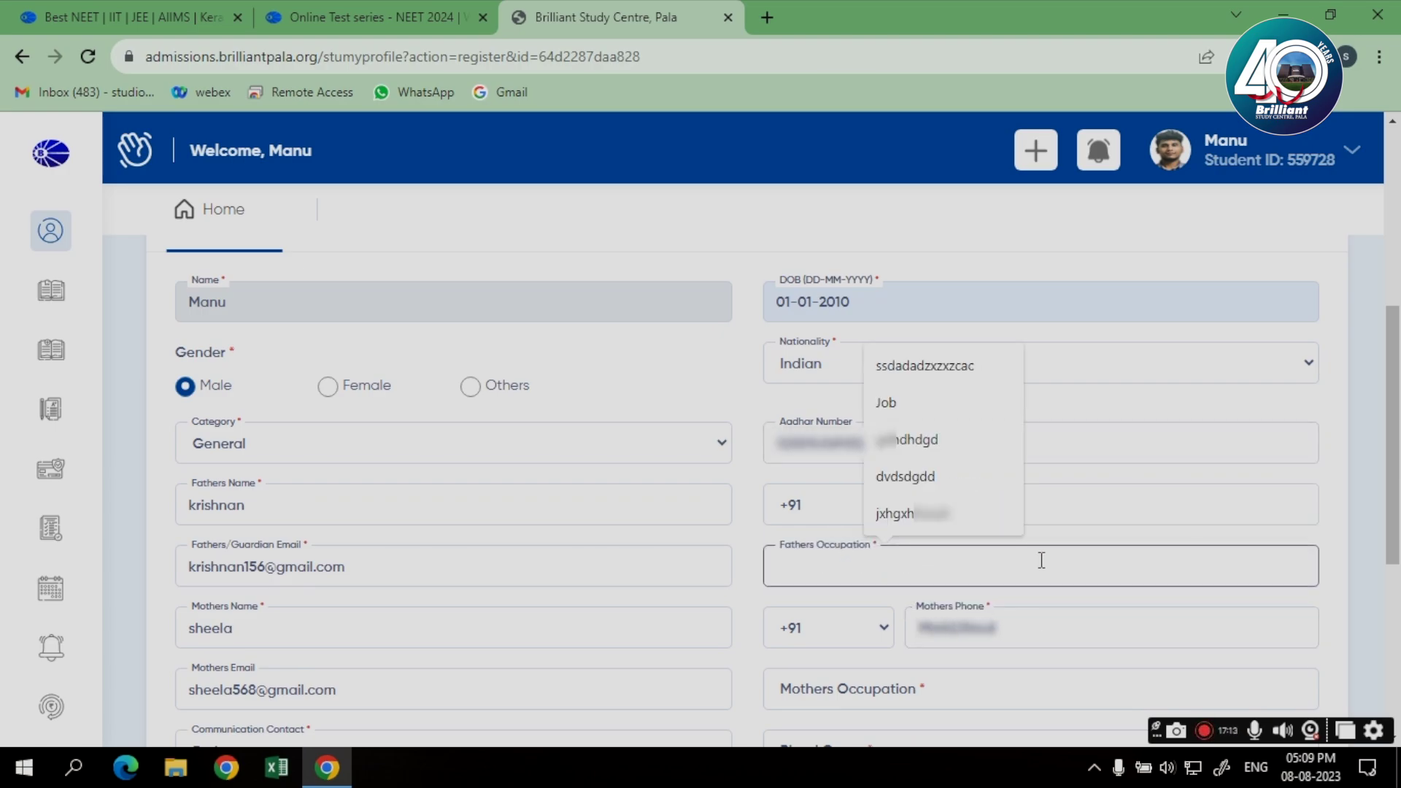
type("dvdfdvgdd")
- Enter the mother's occupation, set blood group A- and stream CBSE, then continue
scroll(1394, 465, "down", 1)
scroll(1394, 465, "down", 2)
left_click(1219, 518)
type("sfdddf")
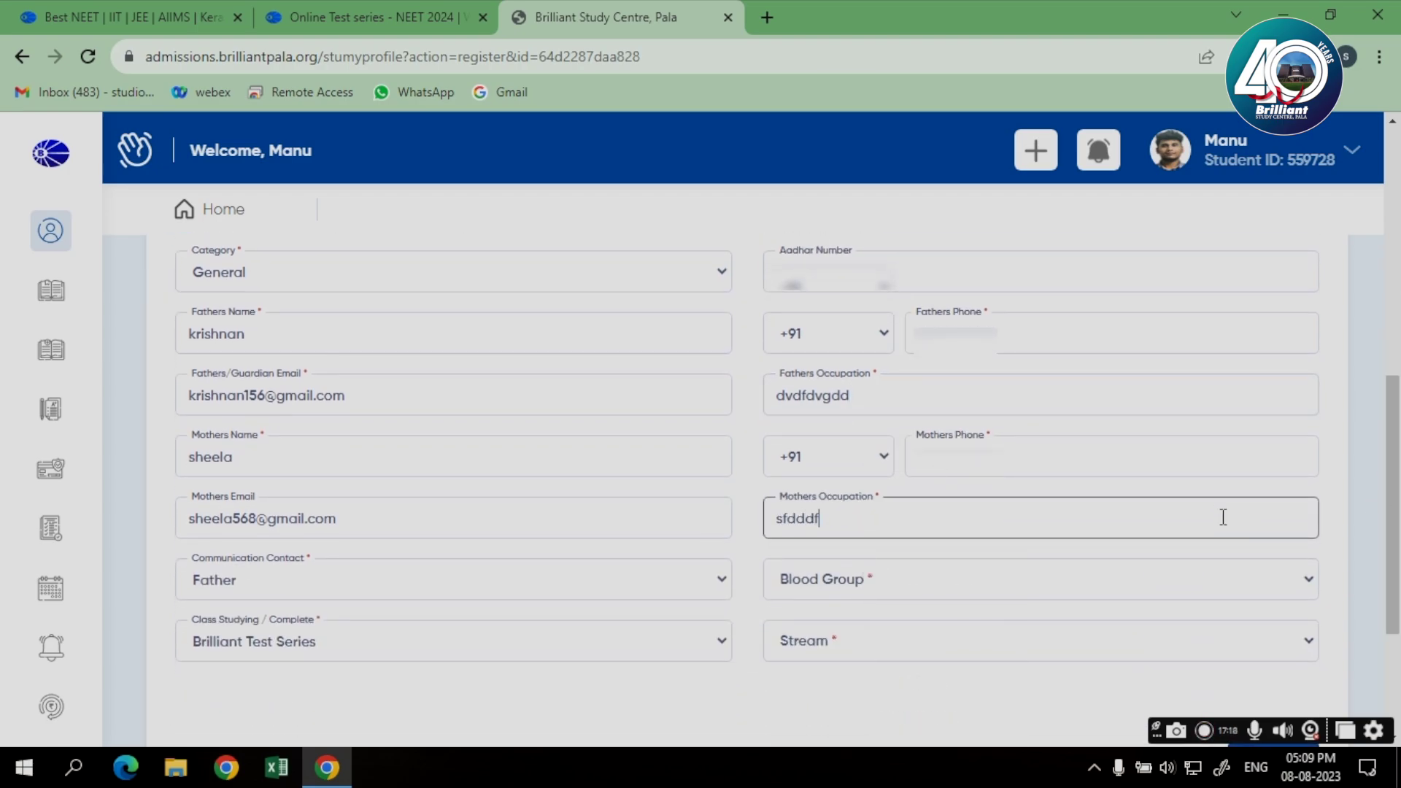
left_click(1166, 578)
left_click(1102, 505)
left_click(1080, 580)
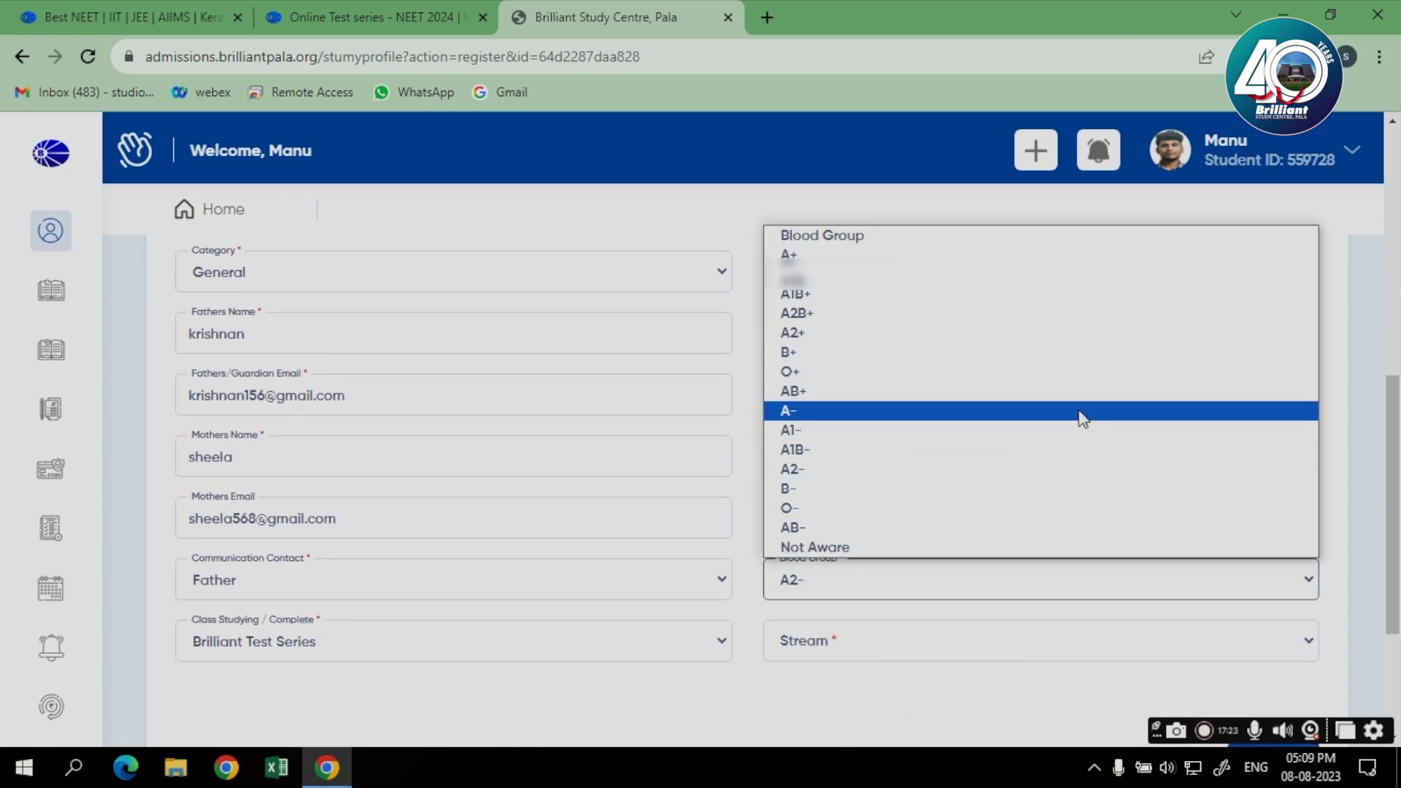
left_click(1080, 414)
left_click(914, 634)
left_click(962, 519)
scroll(962, 519, "down", 2)
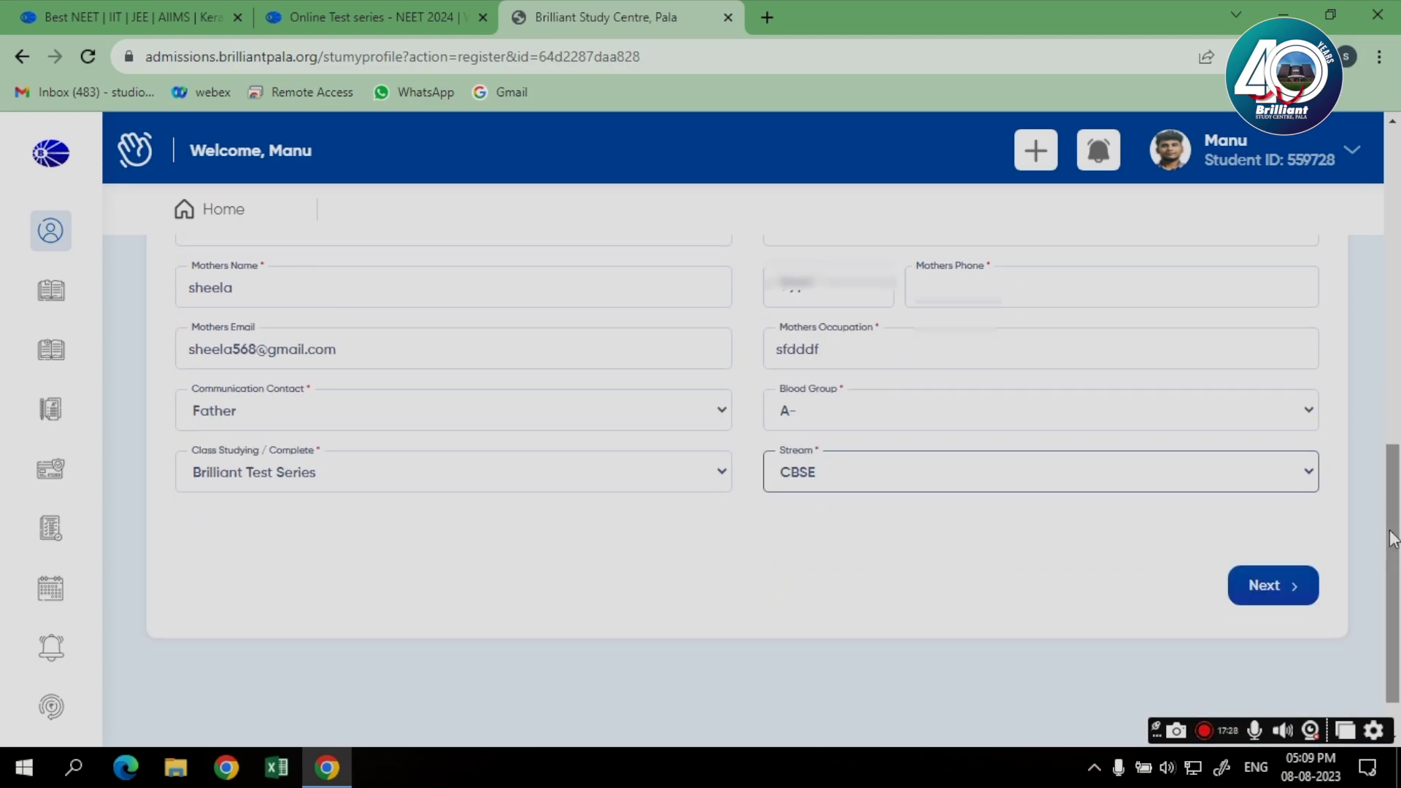
left_click(1267, 585)
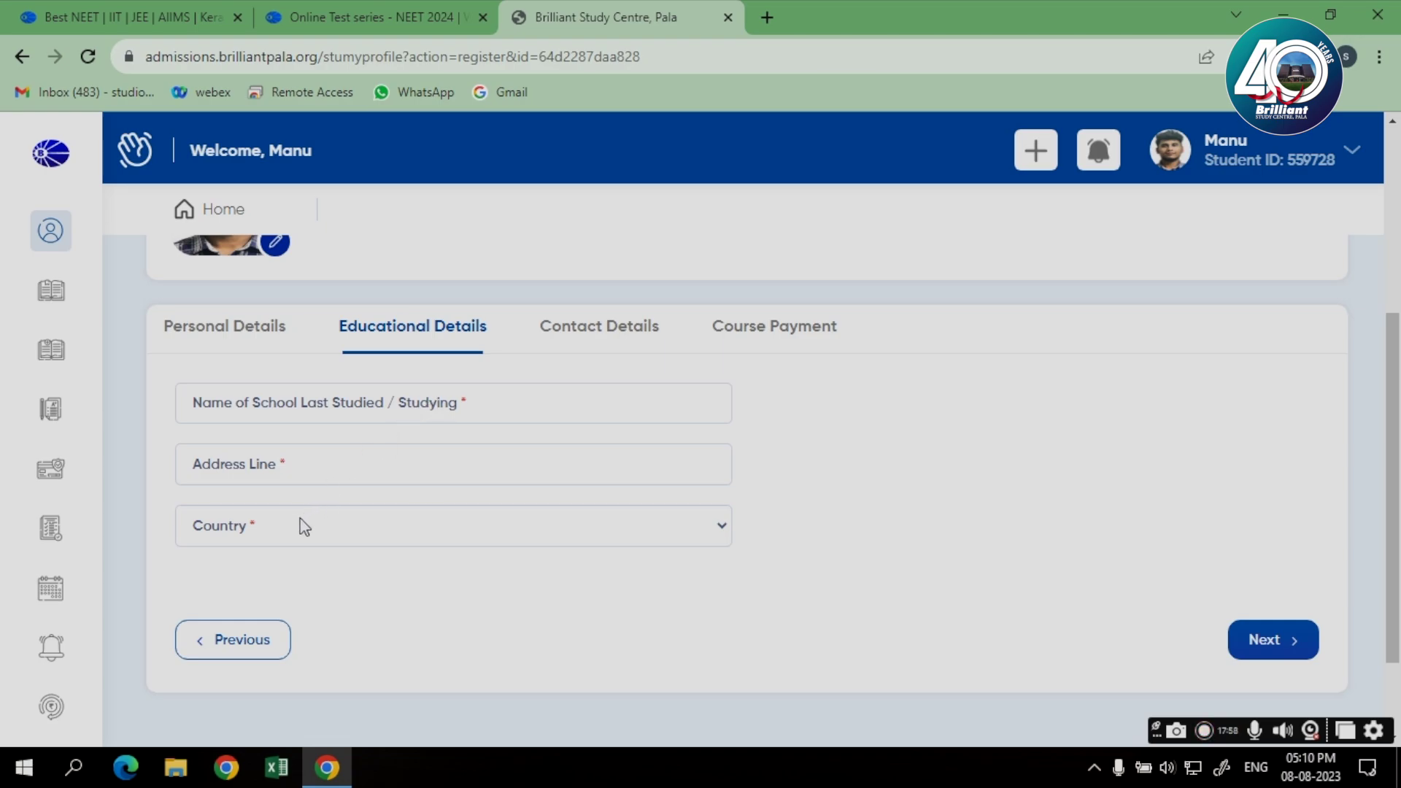
- Fill in school 'chavara', address 'pala' and country India, then continue to Contact Details
left_click(410, 411)
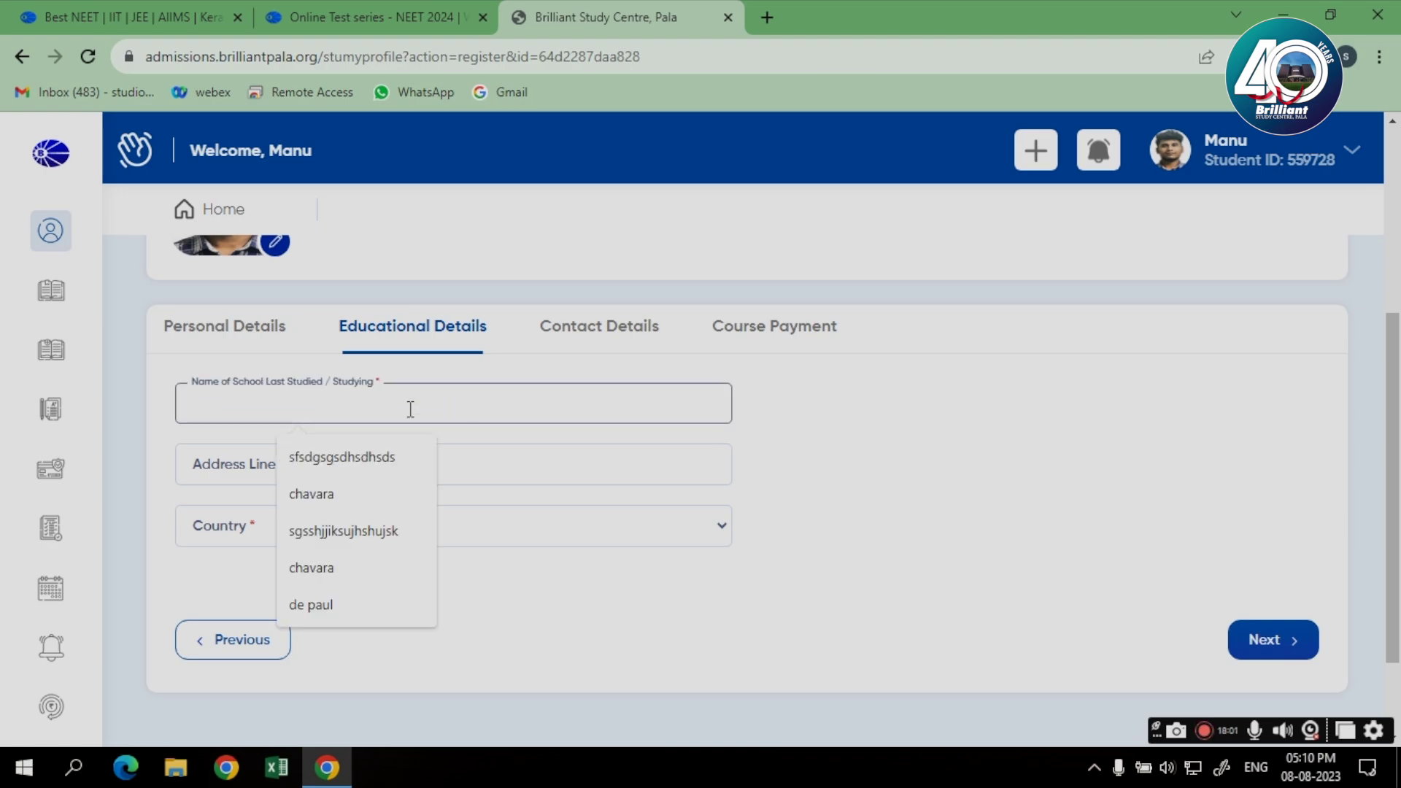
left_click(325, 494)
left_click(337, 474)
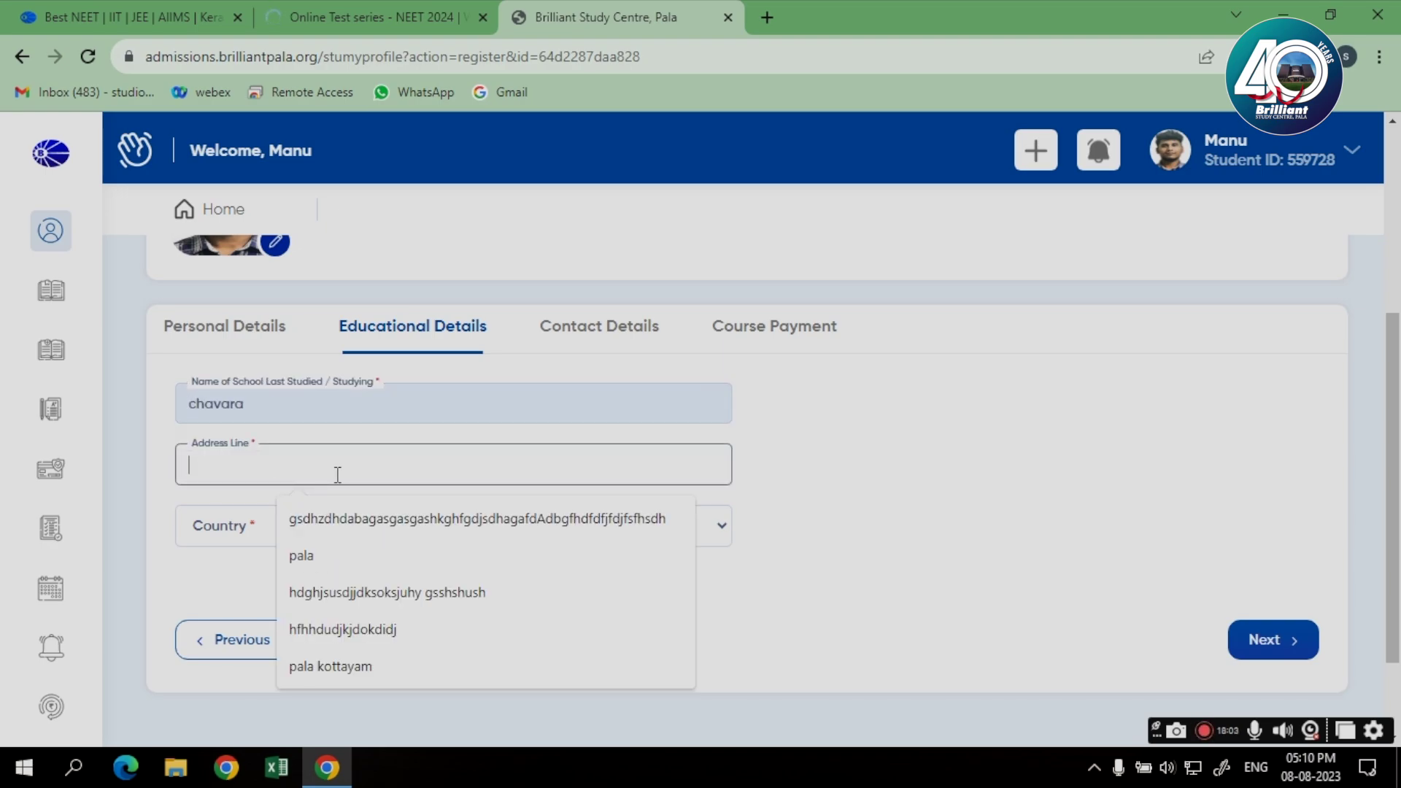
left_click(304, 547)
left_click(303, 540)
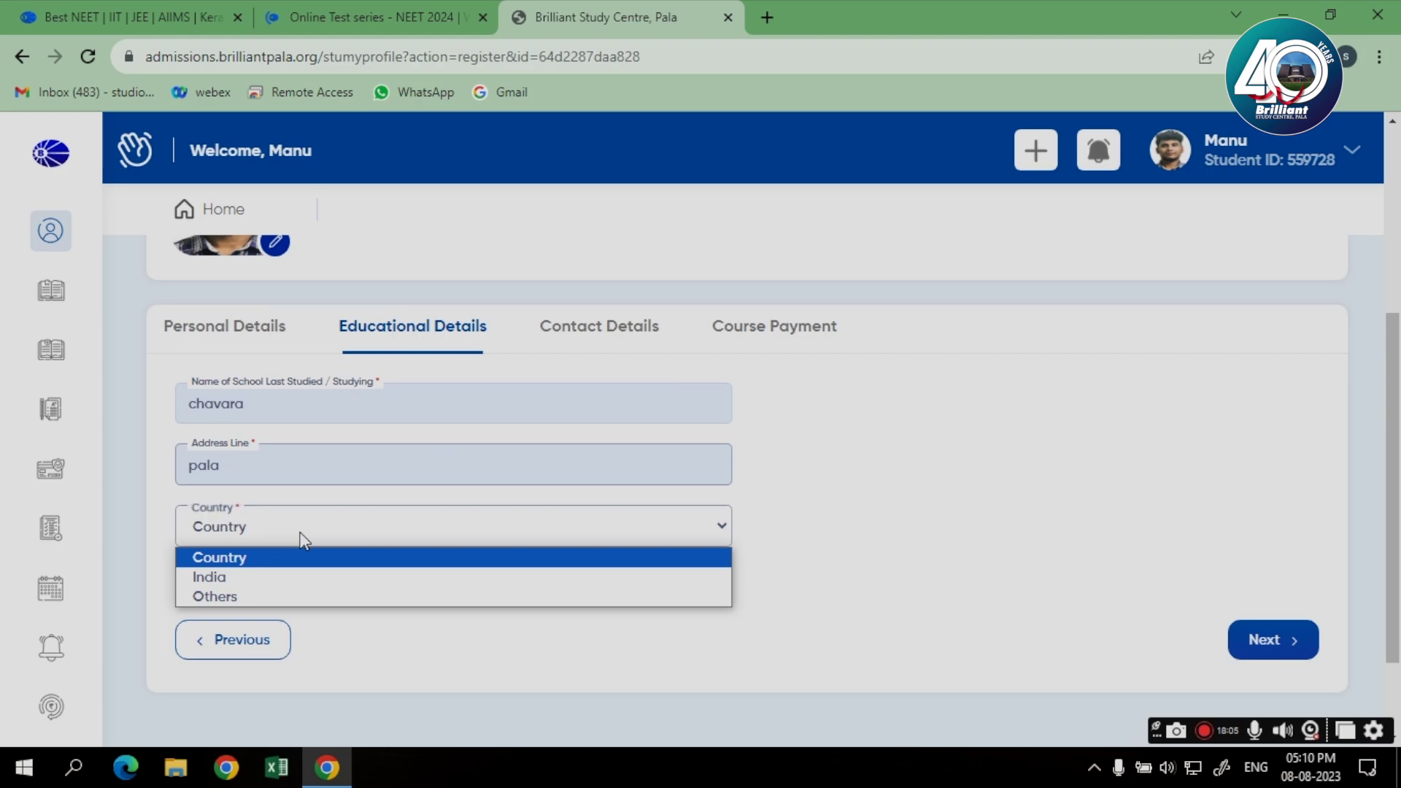
left_click(260, 578)
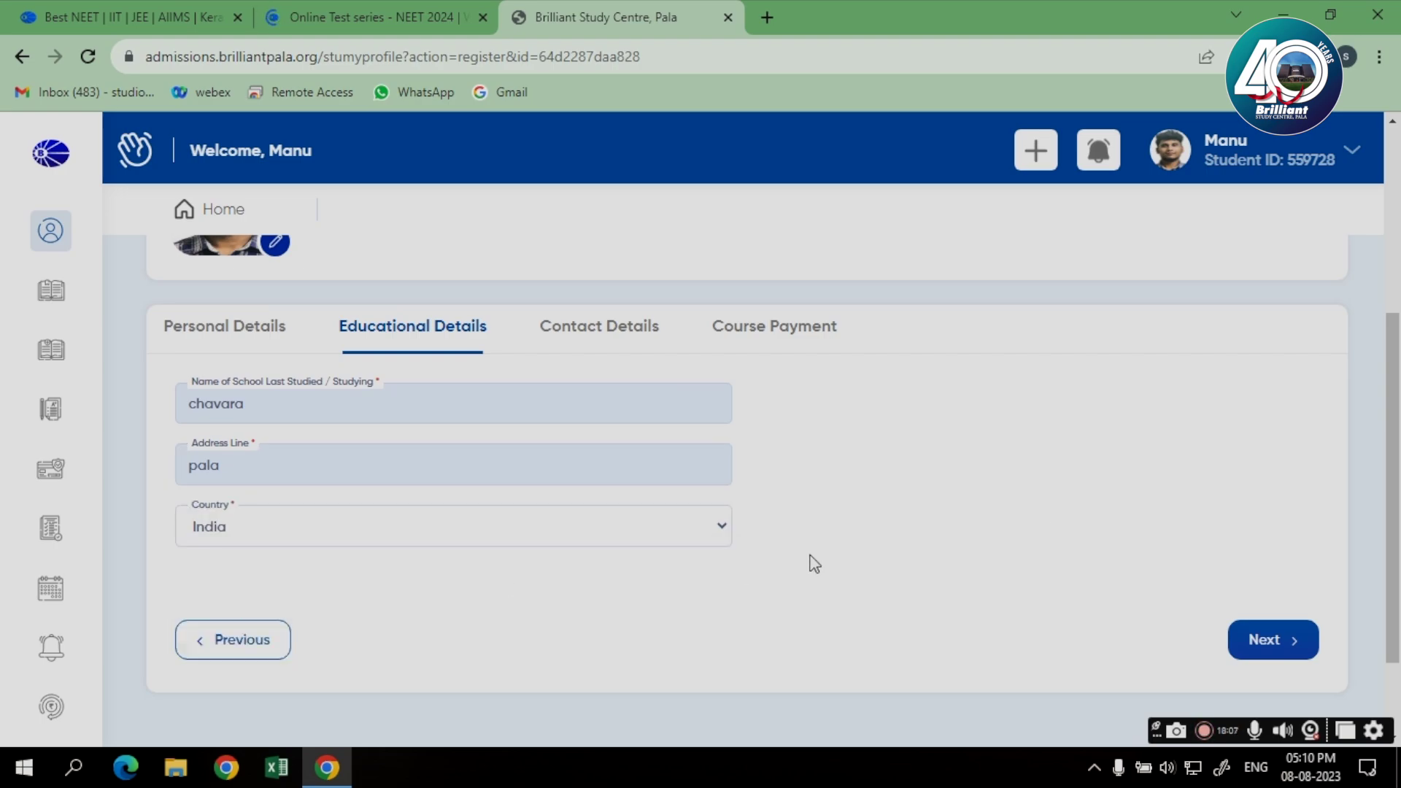
left_click(1250, 644)
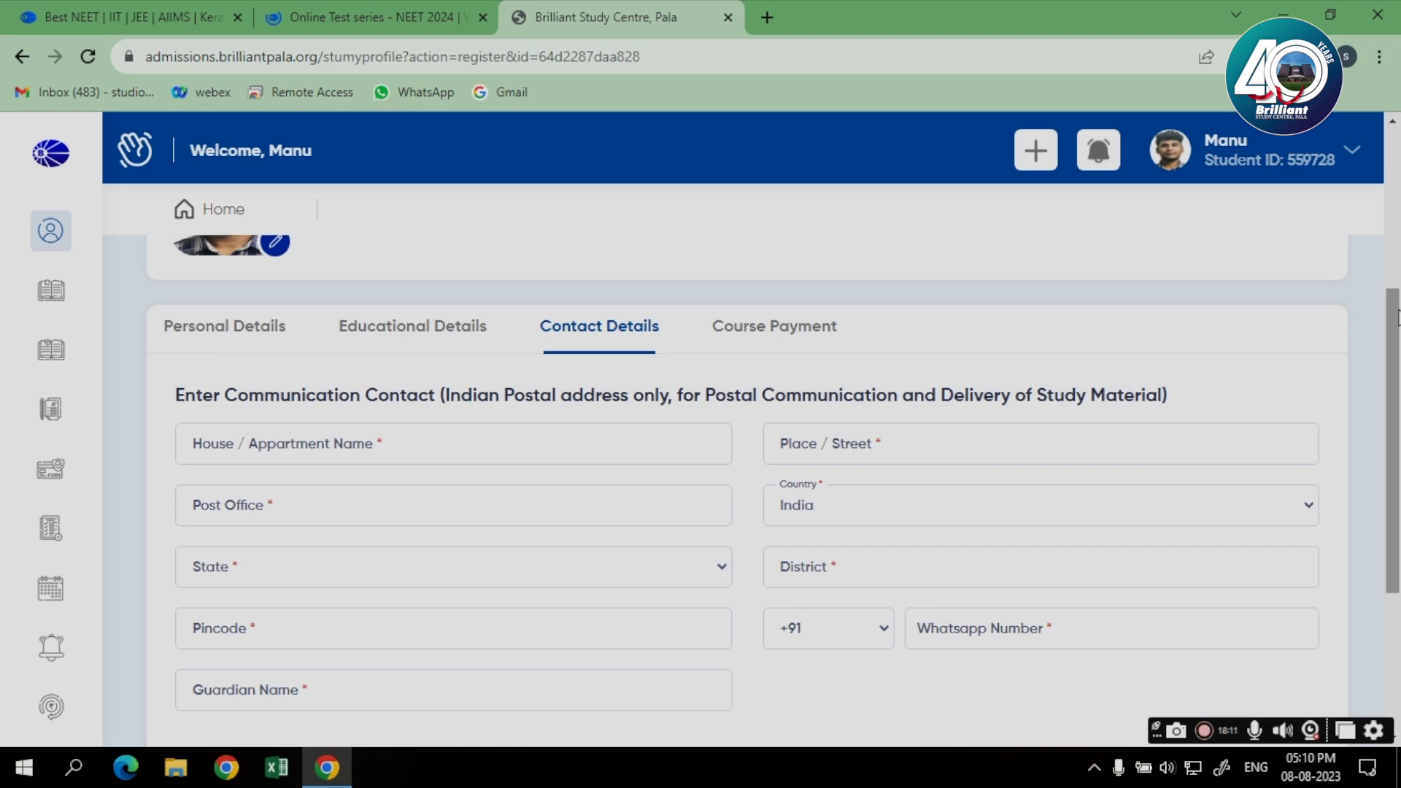
- Enter the house name and post office, choose state Kerala, and pick the saved pincode
left_click_drag(1398, 317, 1398, 374)
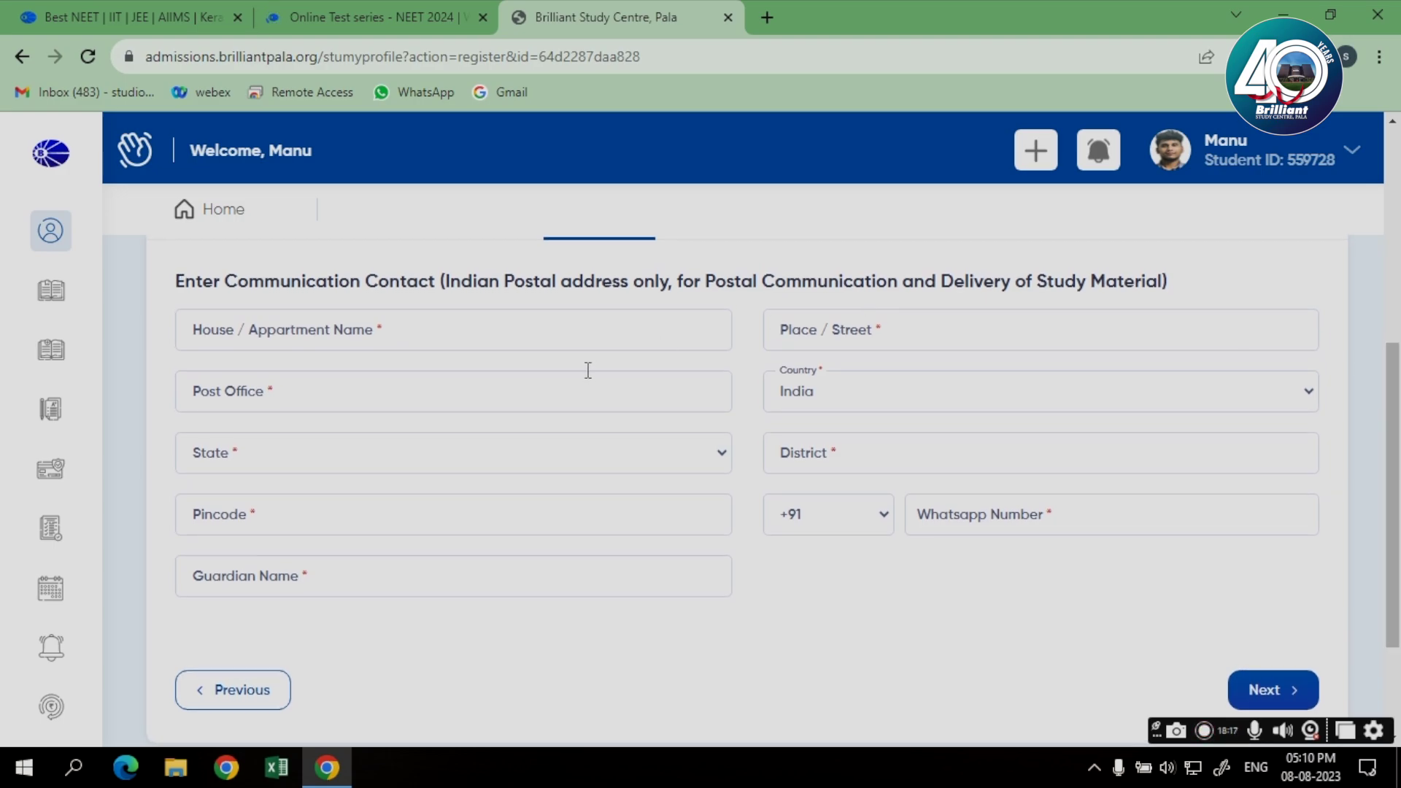
left_click(553, 326)
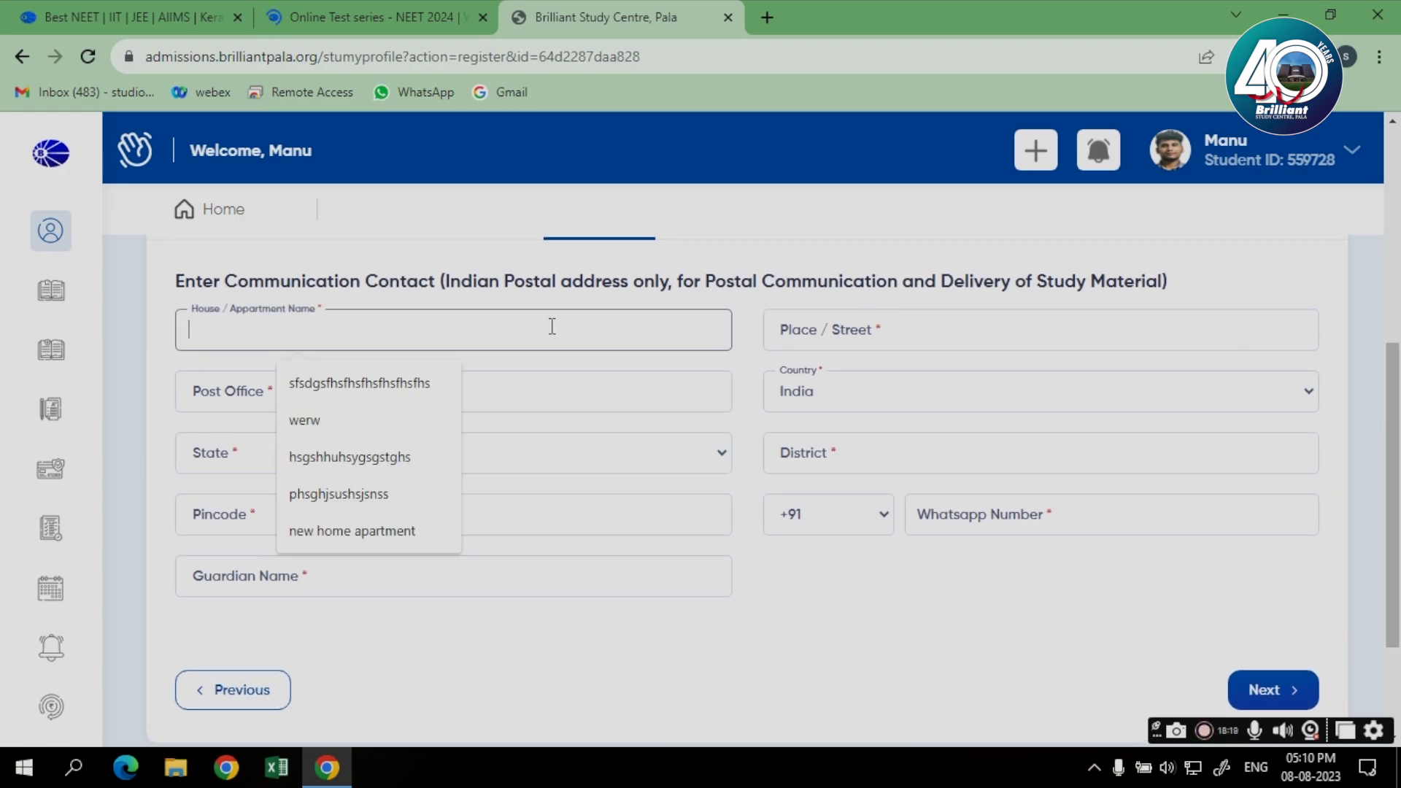
type("ddddfdvddfsfsd")
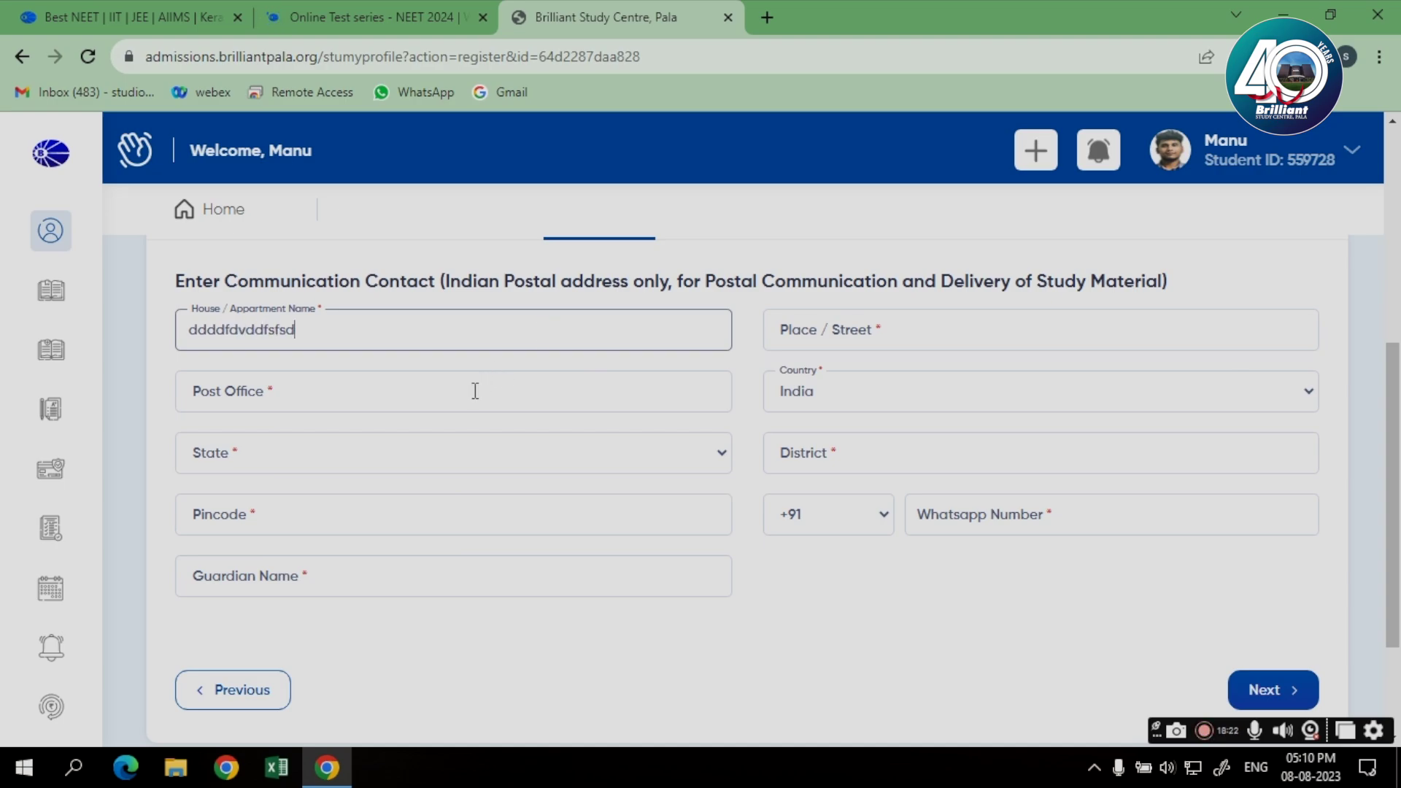
left_click(475, 391)
type("vdvdvdvdv")
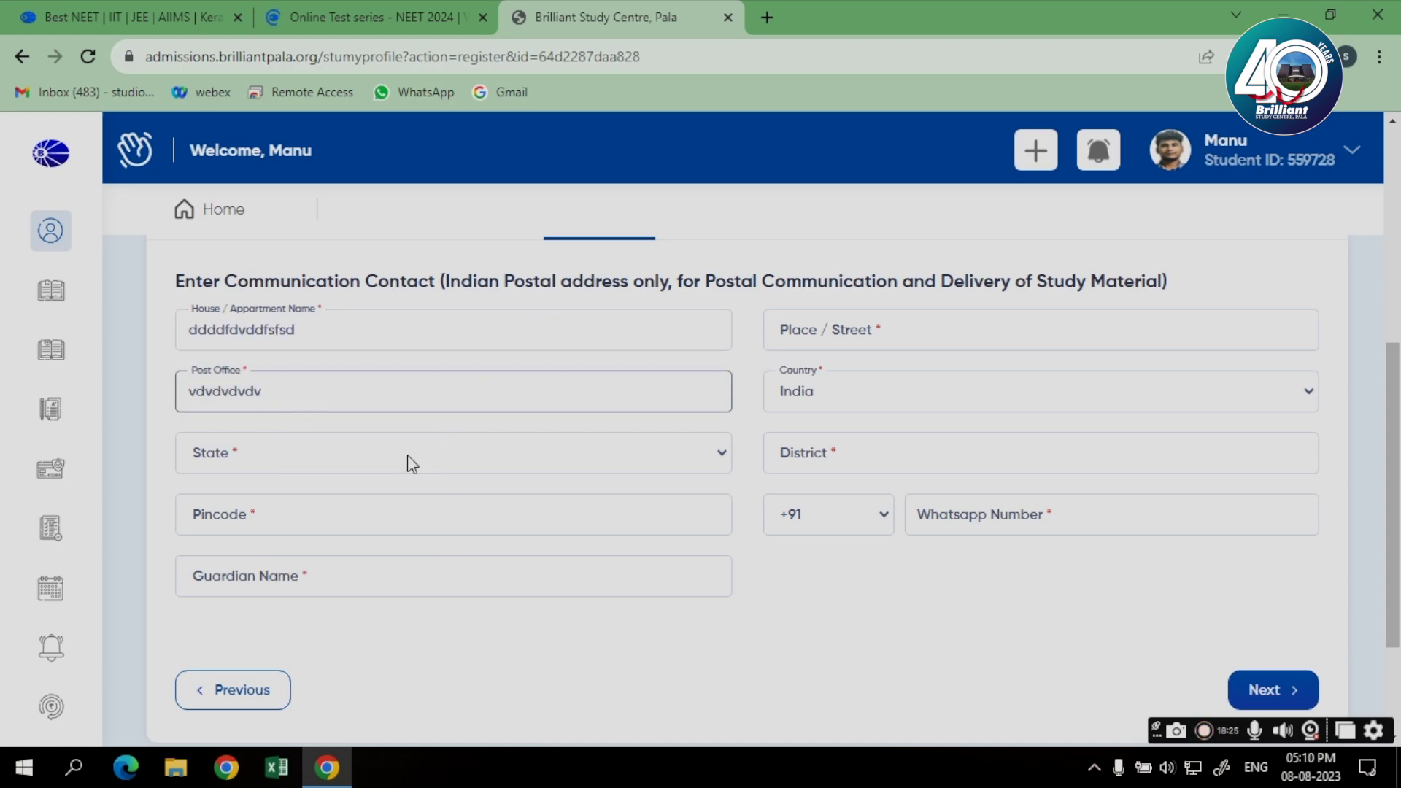
left_click(381, 457)
left_click(379, 398)
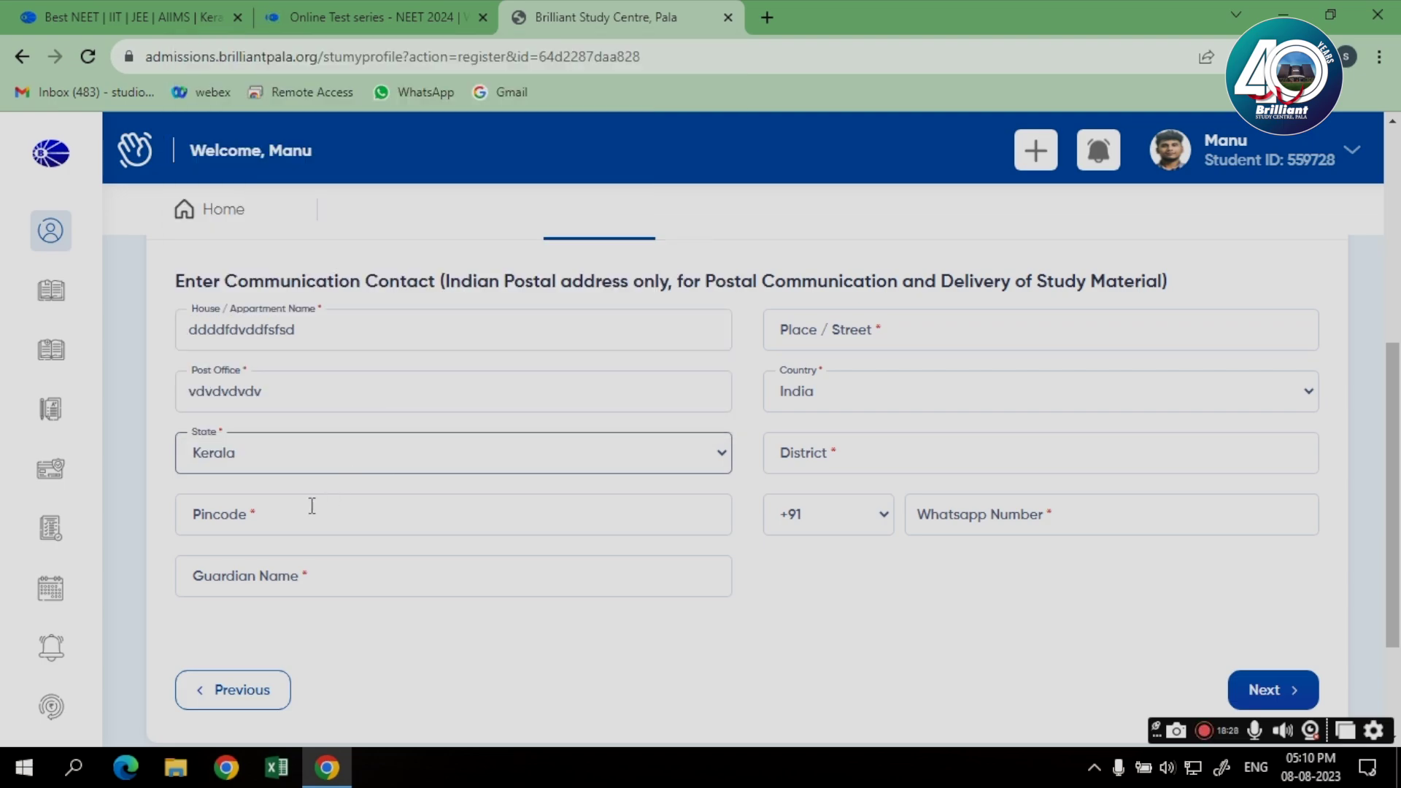
left_click(311, 506)
left_click(301, 567)
- Pick the saved guardian name and street, choose district kottayam, and enter the WhatsApp number
left_click(290, 569)
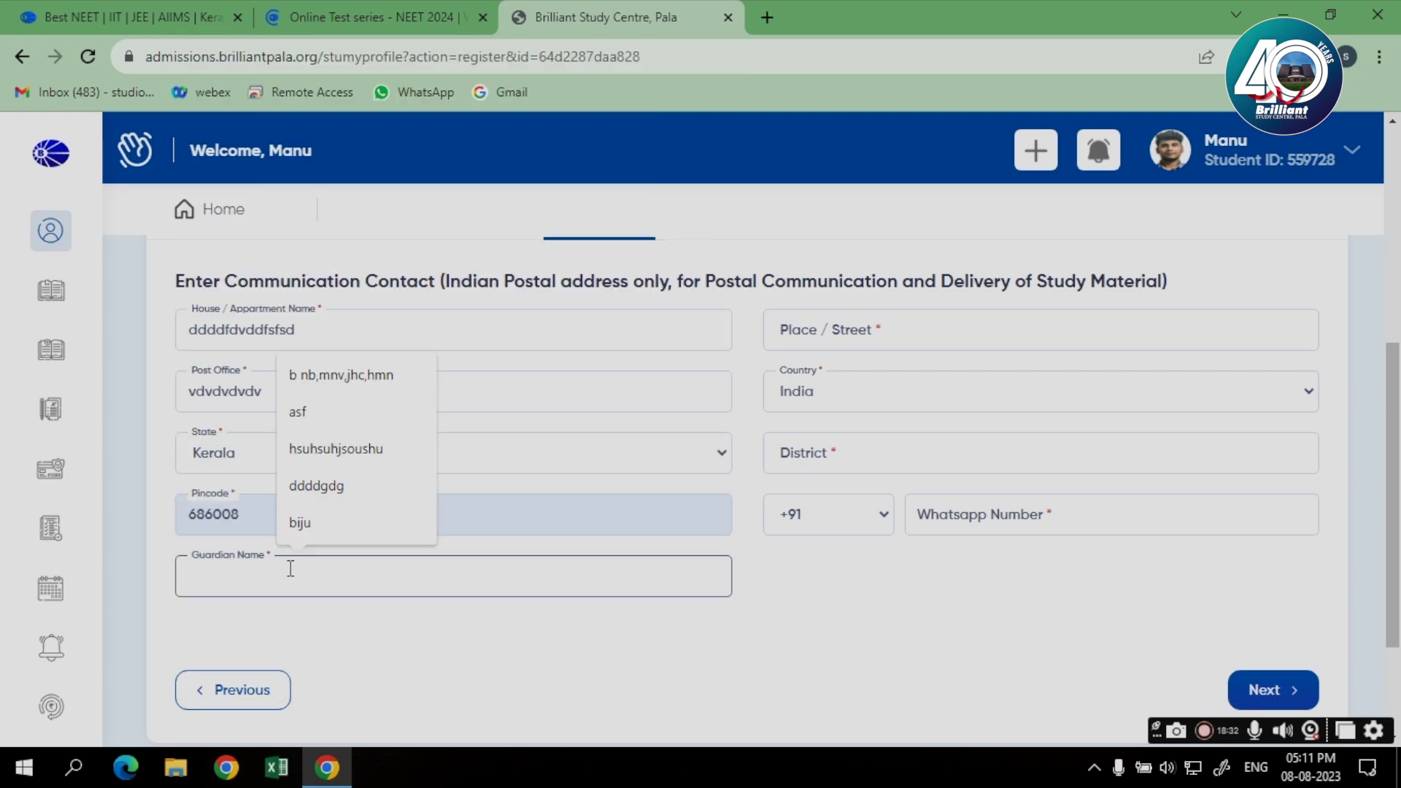
left_click(321, 519)
left_click(832, 334)
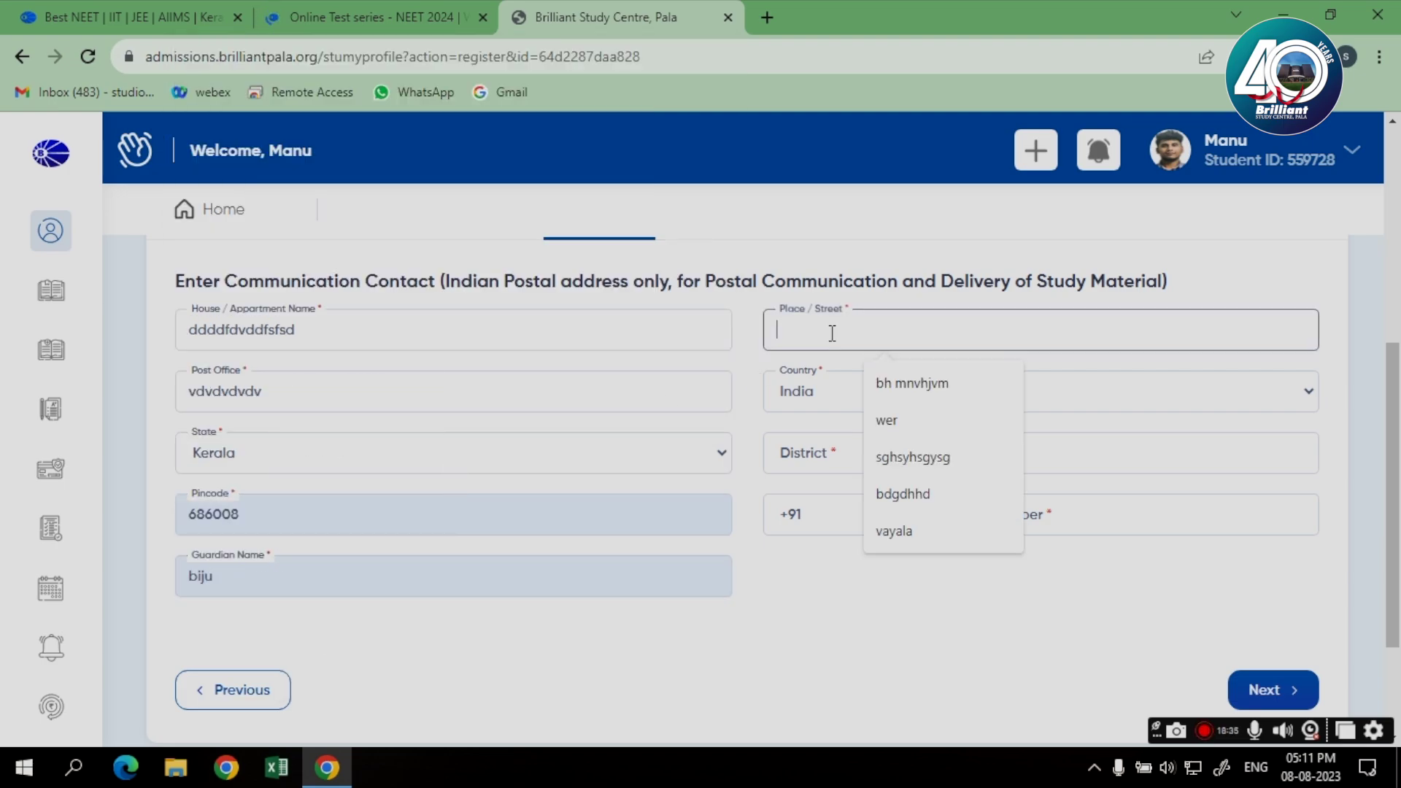
left_click(902, 394)
left_click(888, 400)
left_click(874, 458)
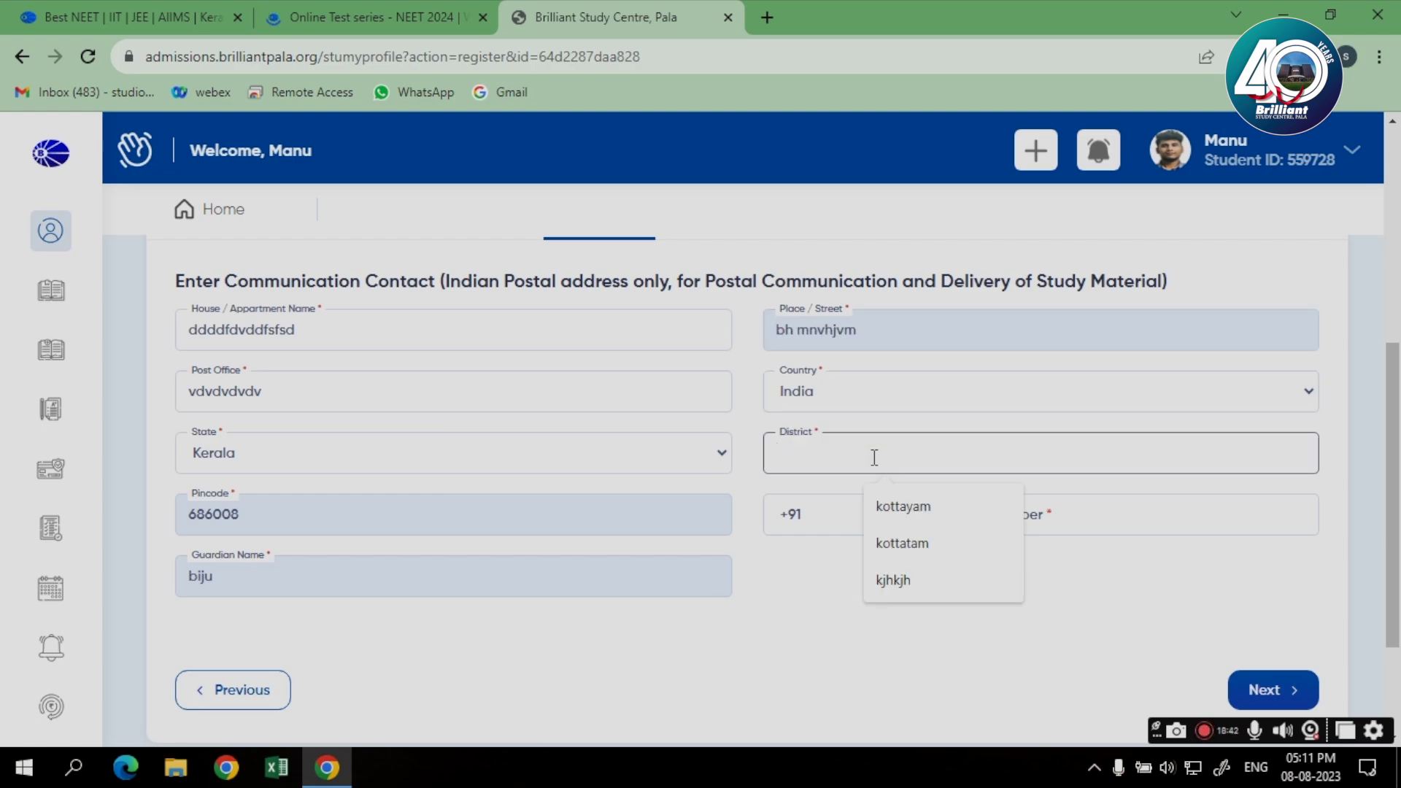
left_click(889, 511)
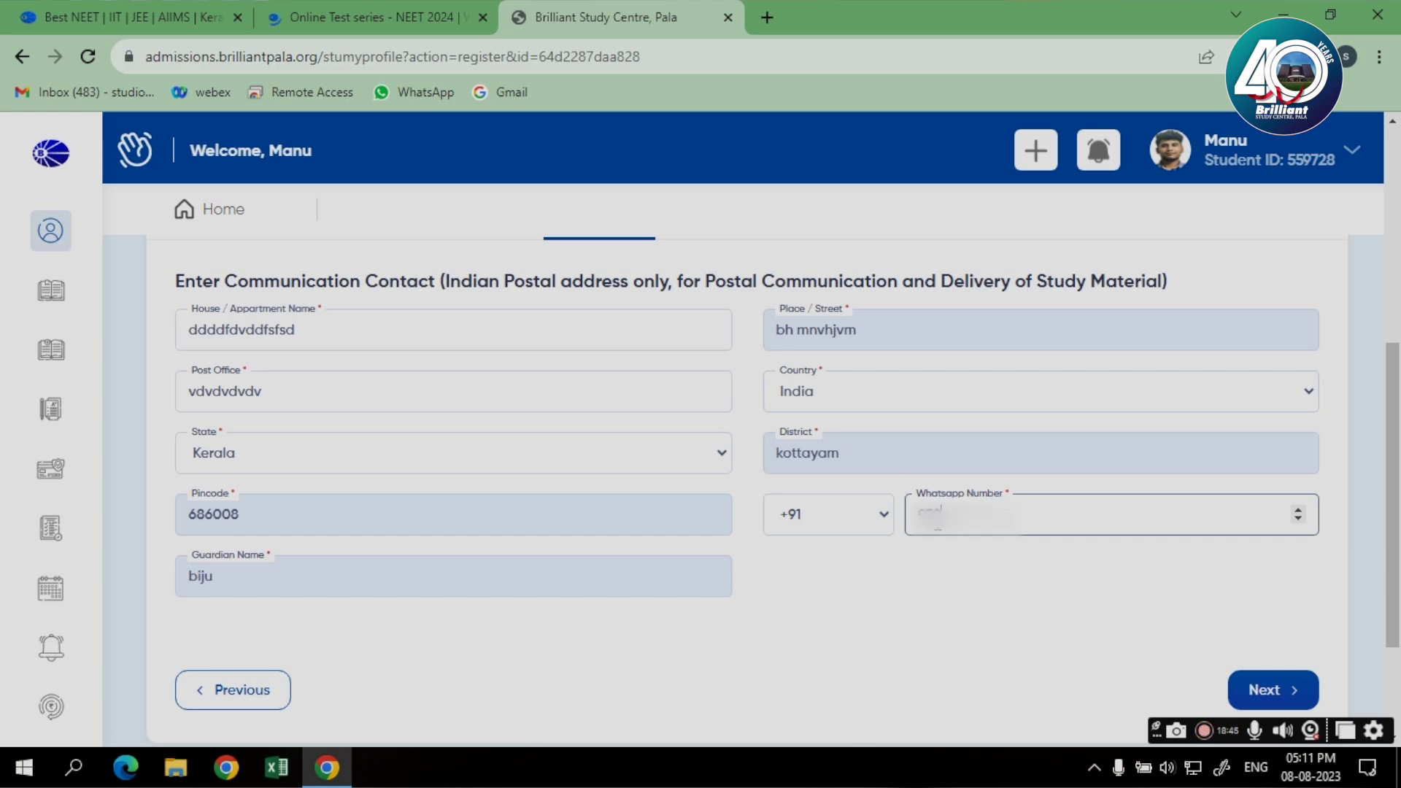
type("987")
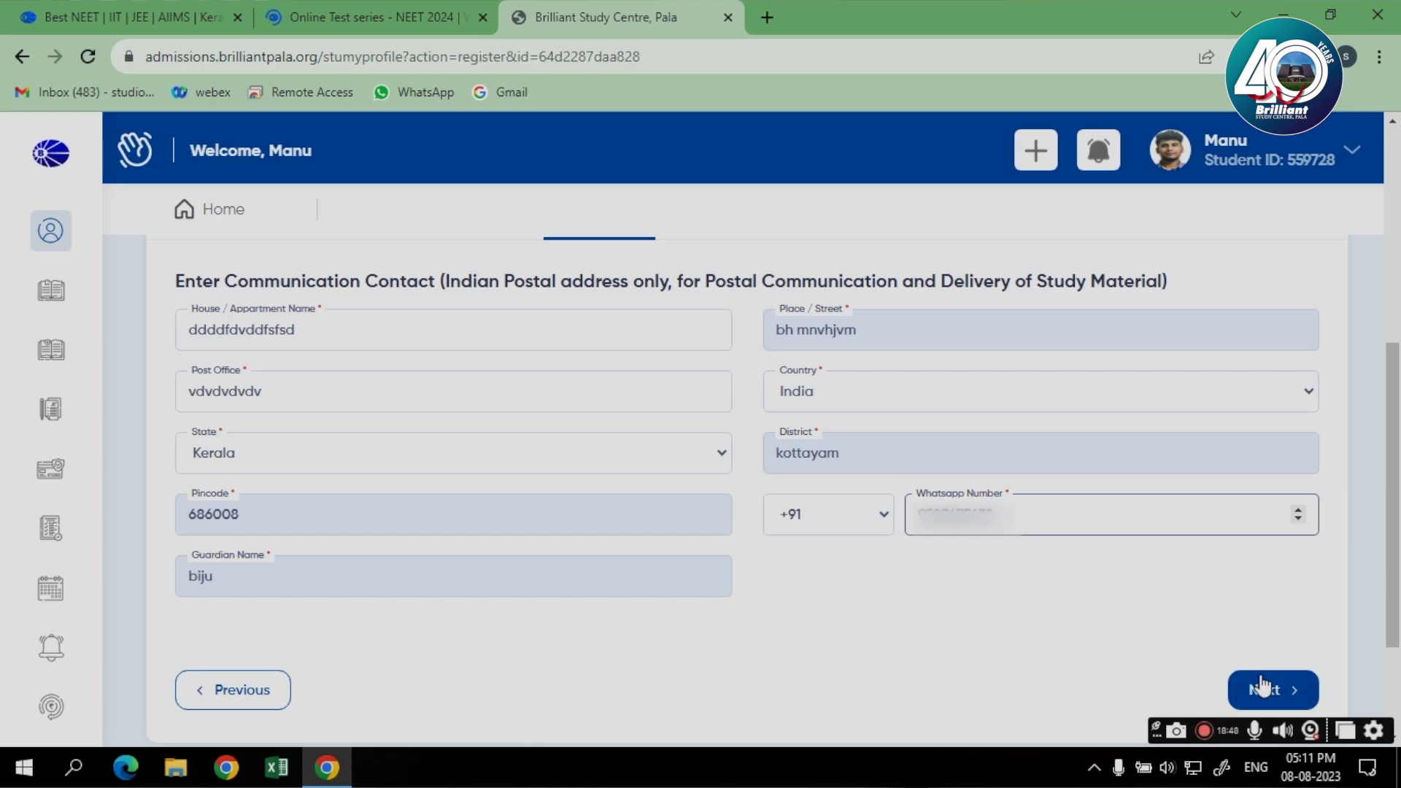
- Save the profile, dismiss the confirmation and browser address prompt, and choose Pay Offline
left_click(1268, 694)
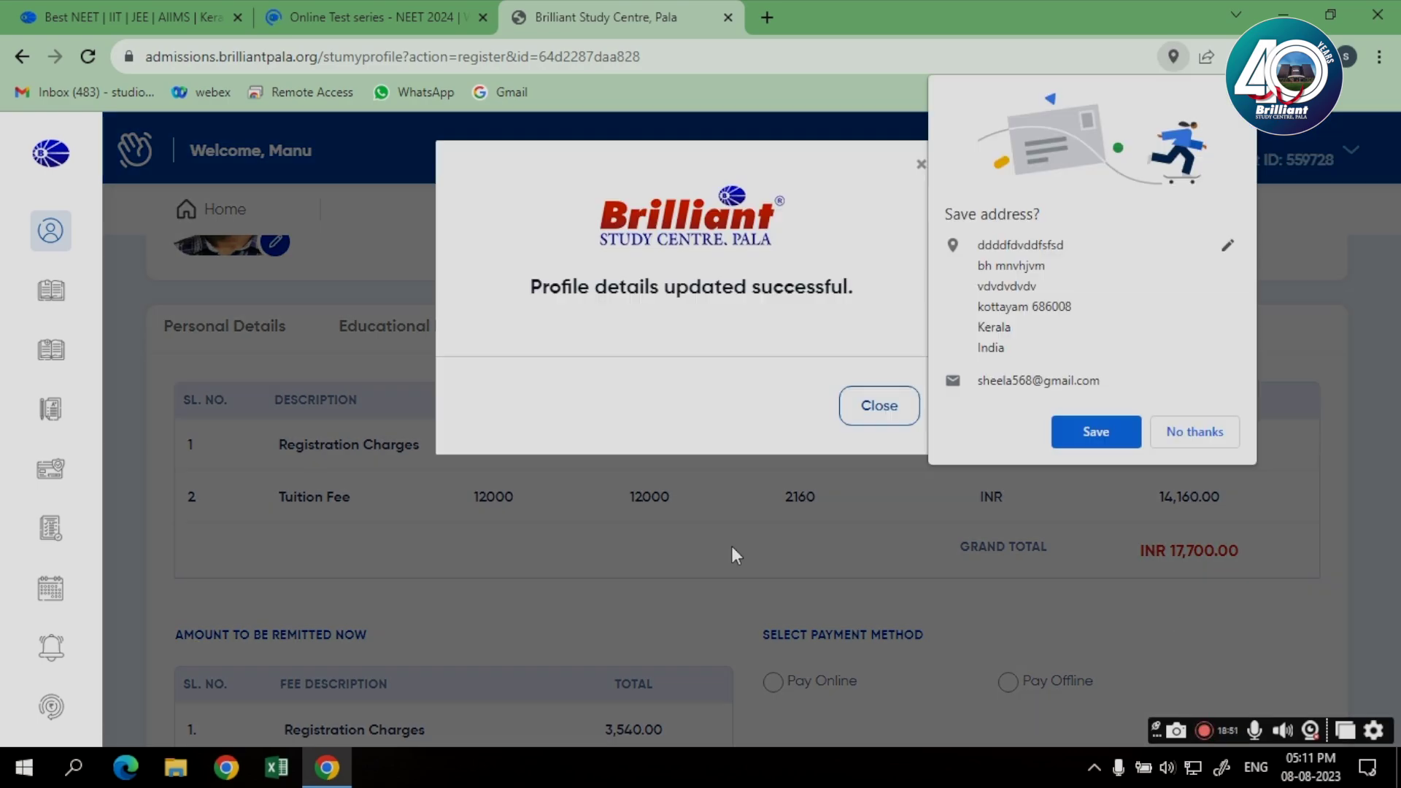
left_click(874, 407)
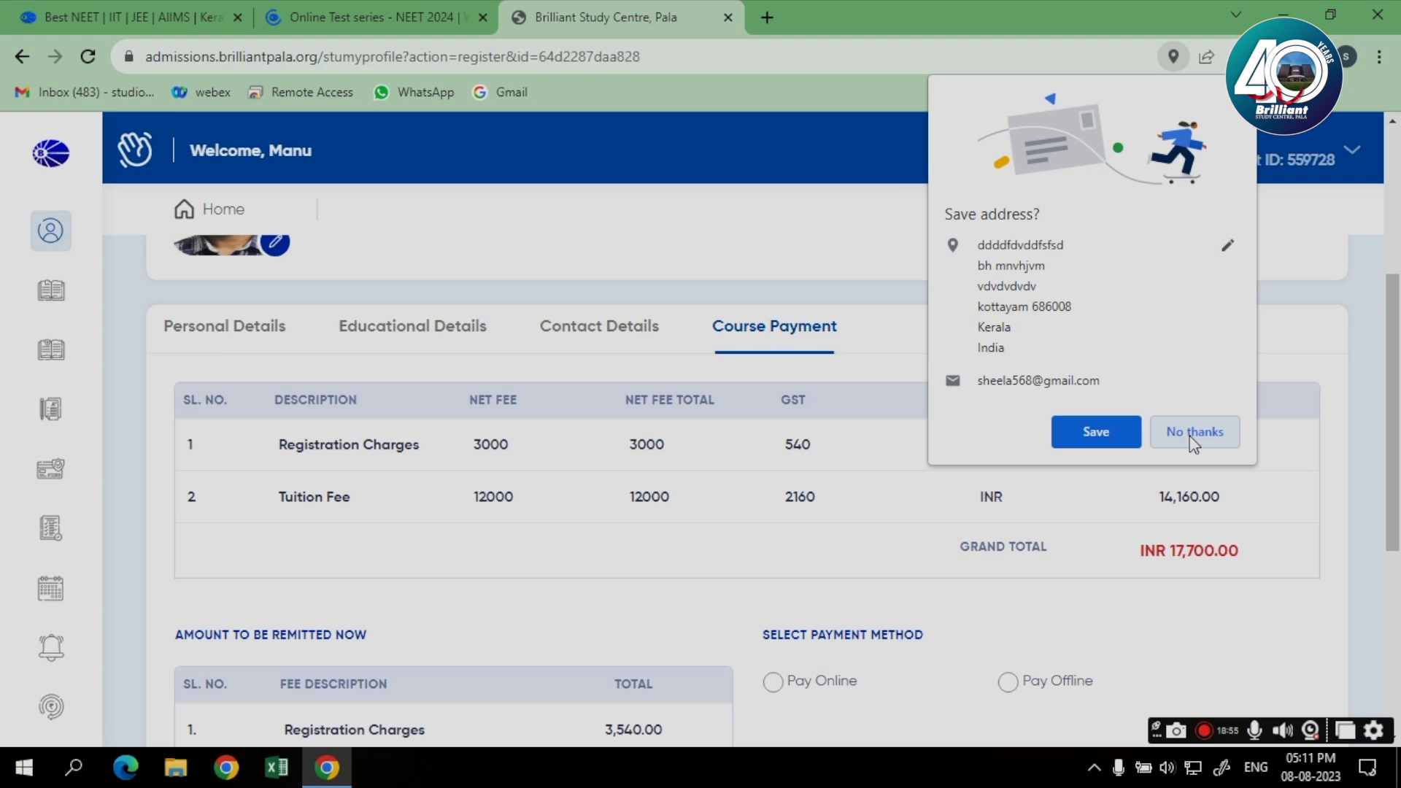
left_click(1189, 436)
left_click_drag(1396, 347, 1398, 390)
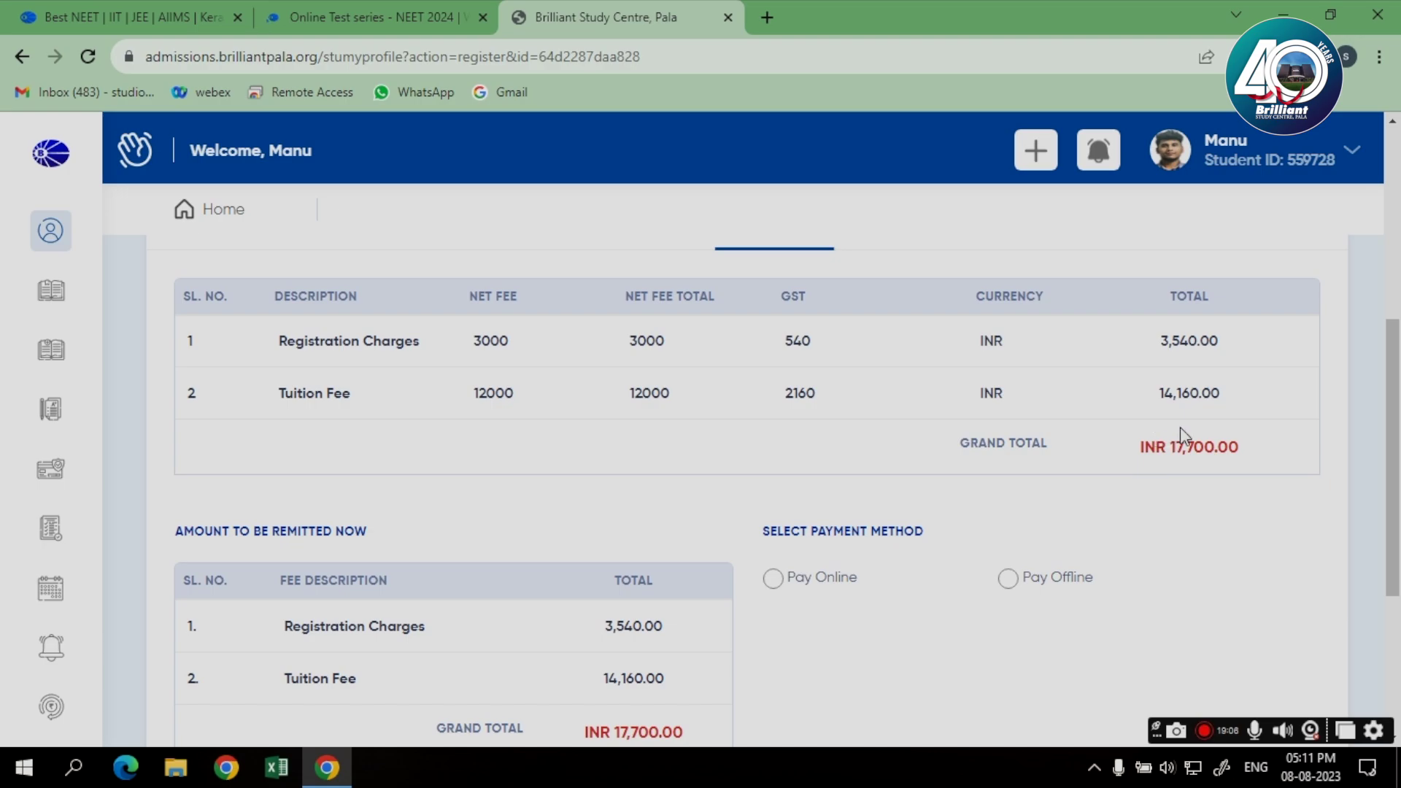
left_click_drag(1395, 383, 1394, 430)
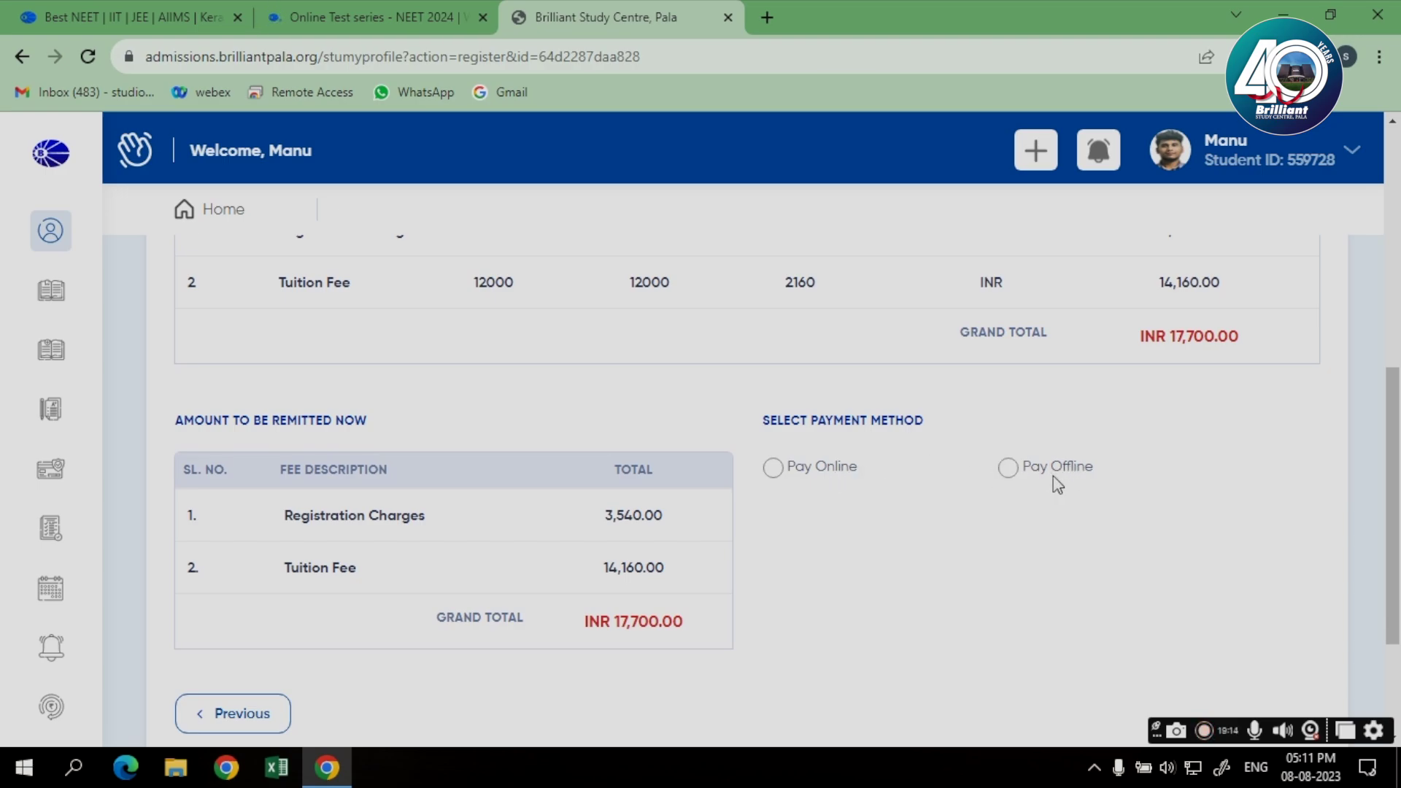
left_click(1013, 469)
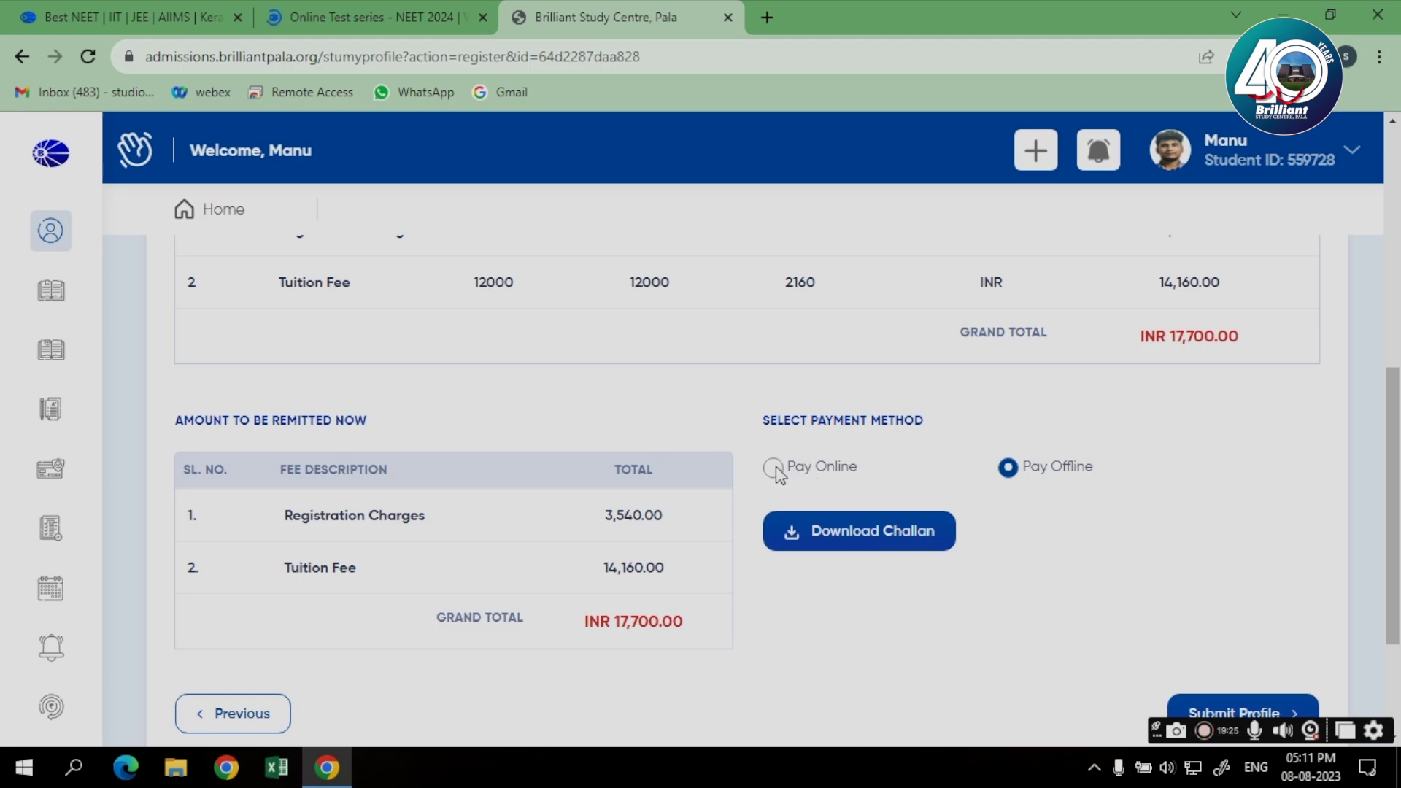
- Switch to Pay Online, proceed to pay INR 17,700.00, and accept the refund policy
left_click(774, 469)
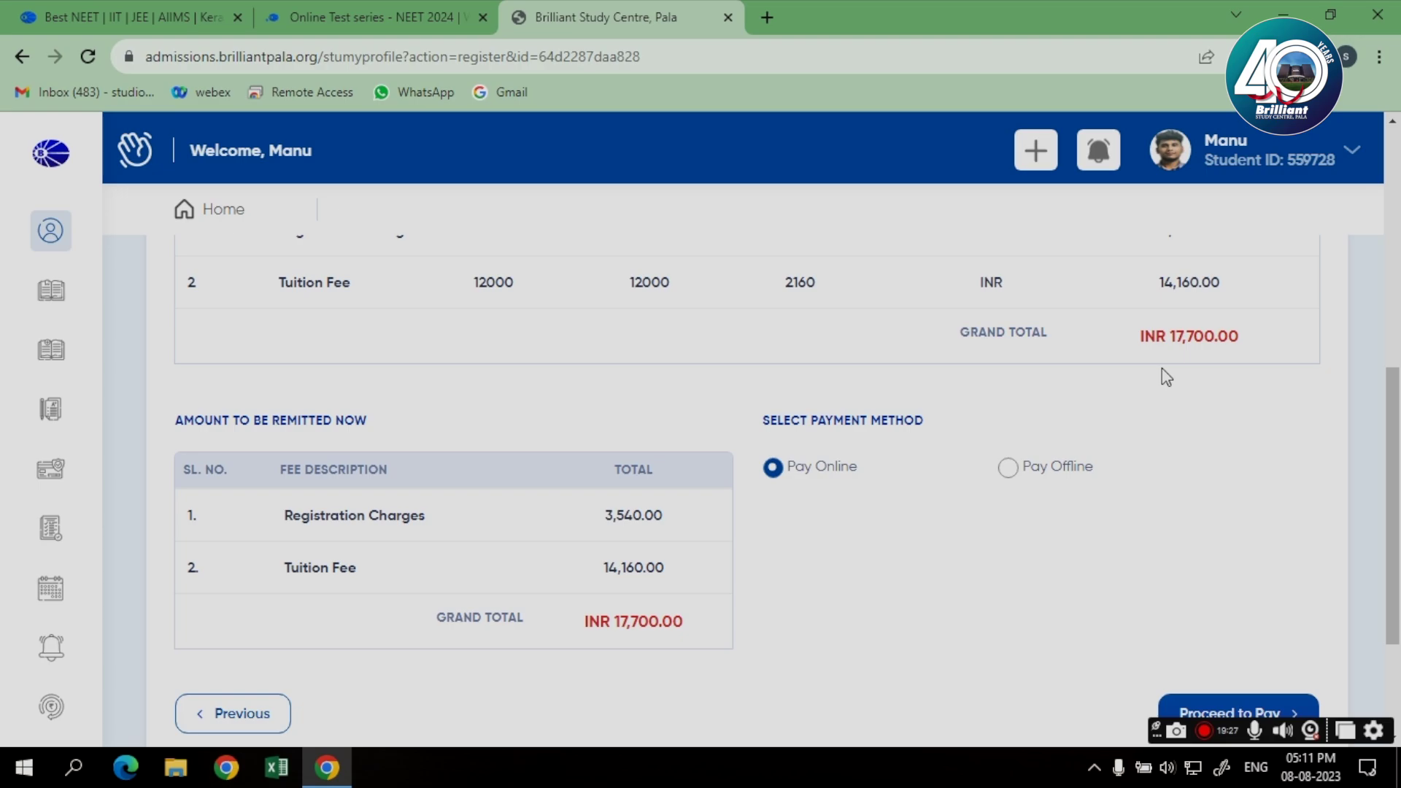
left_click_drag(1399, 414, 1399, 449)
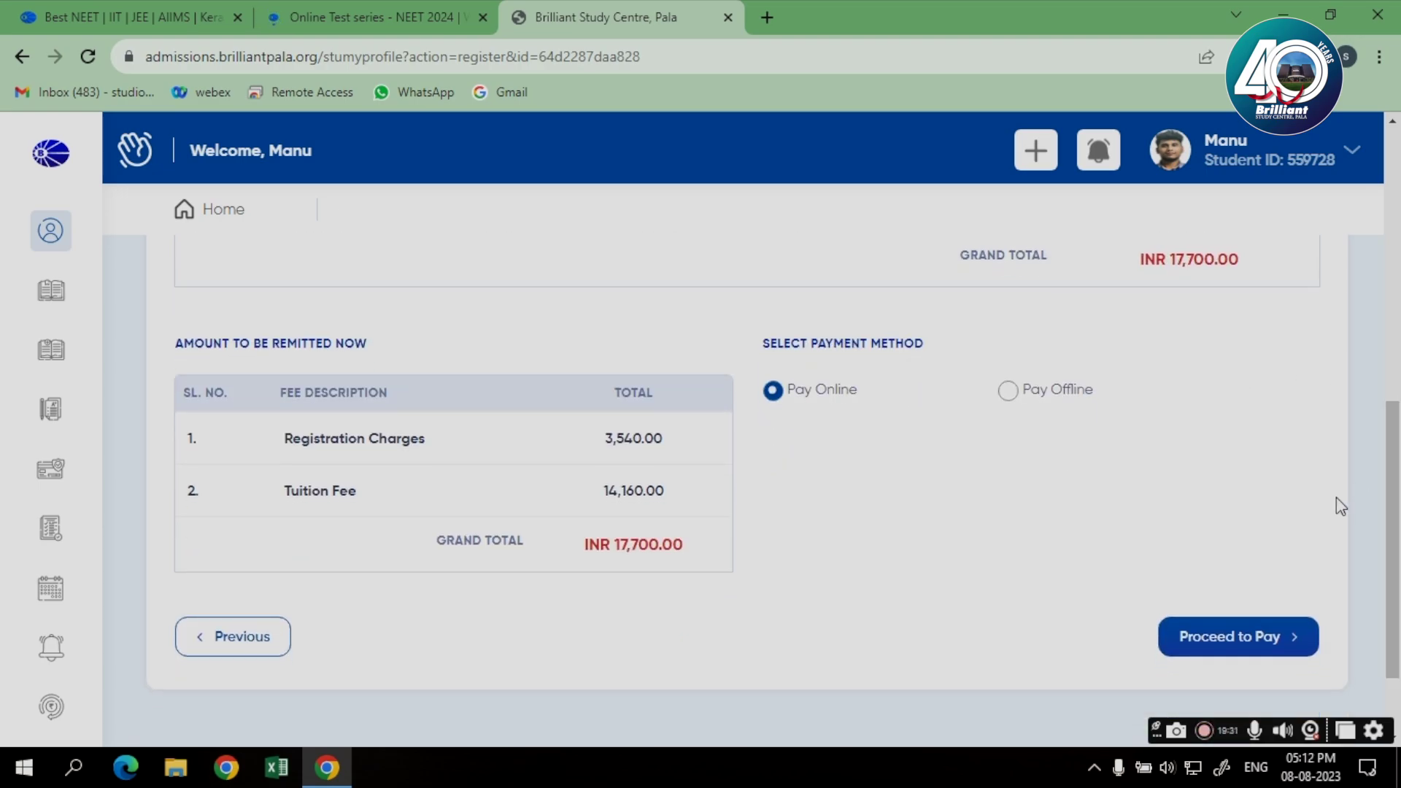
left_click(1231, 632)
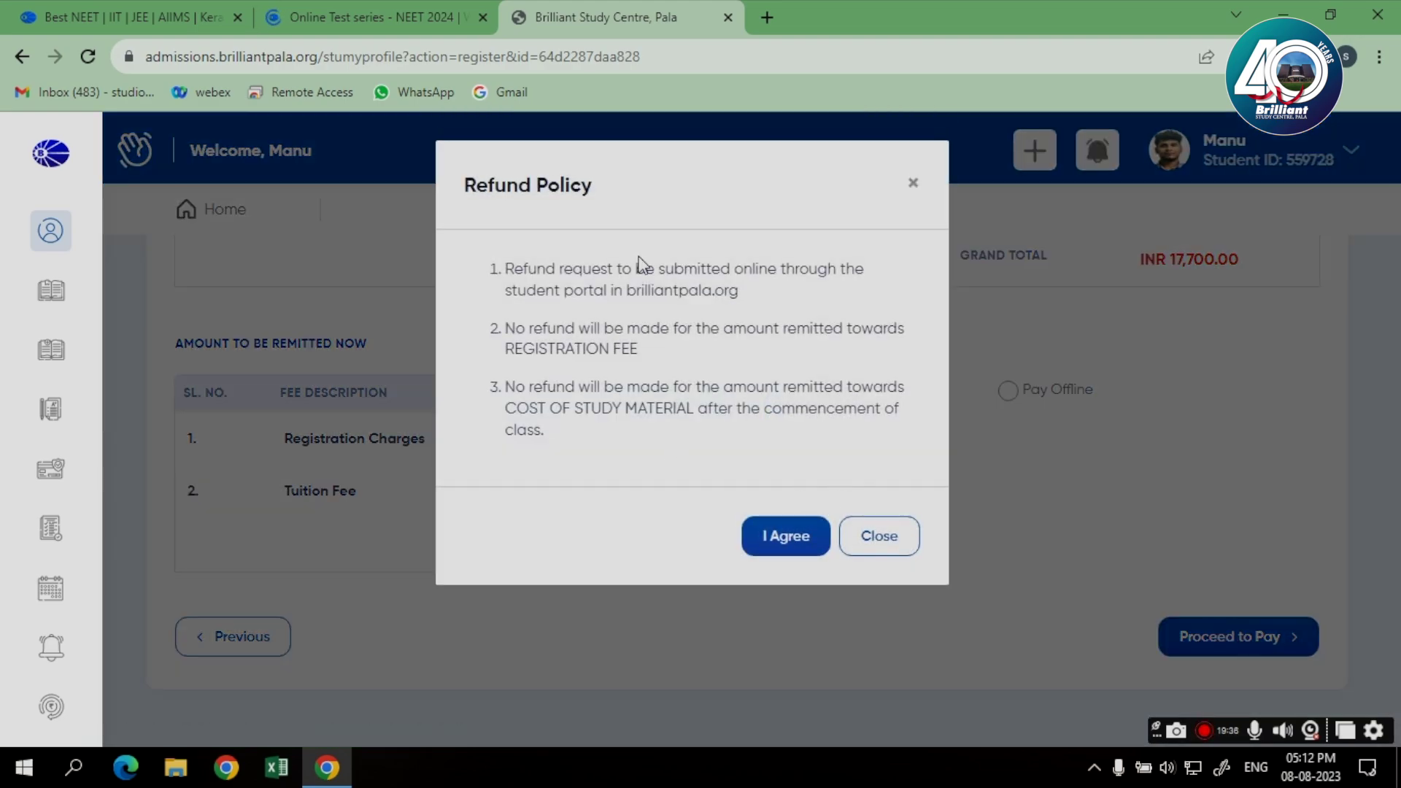
left_click(778, 544)
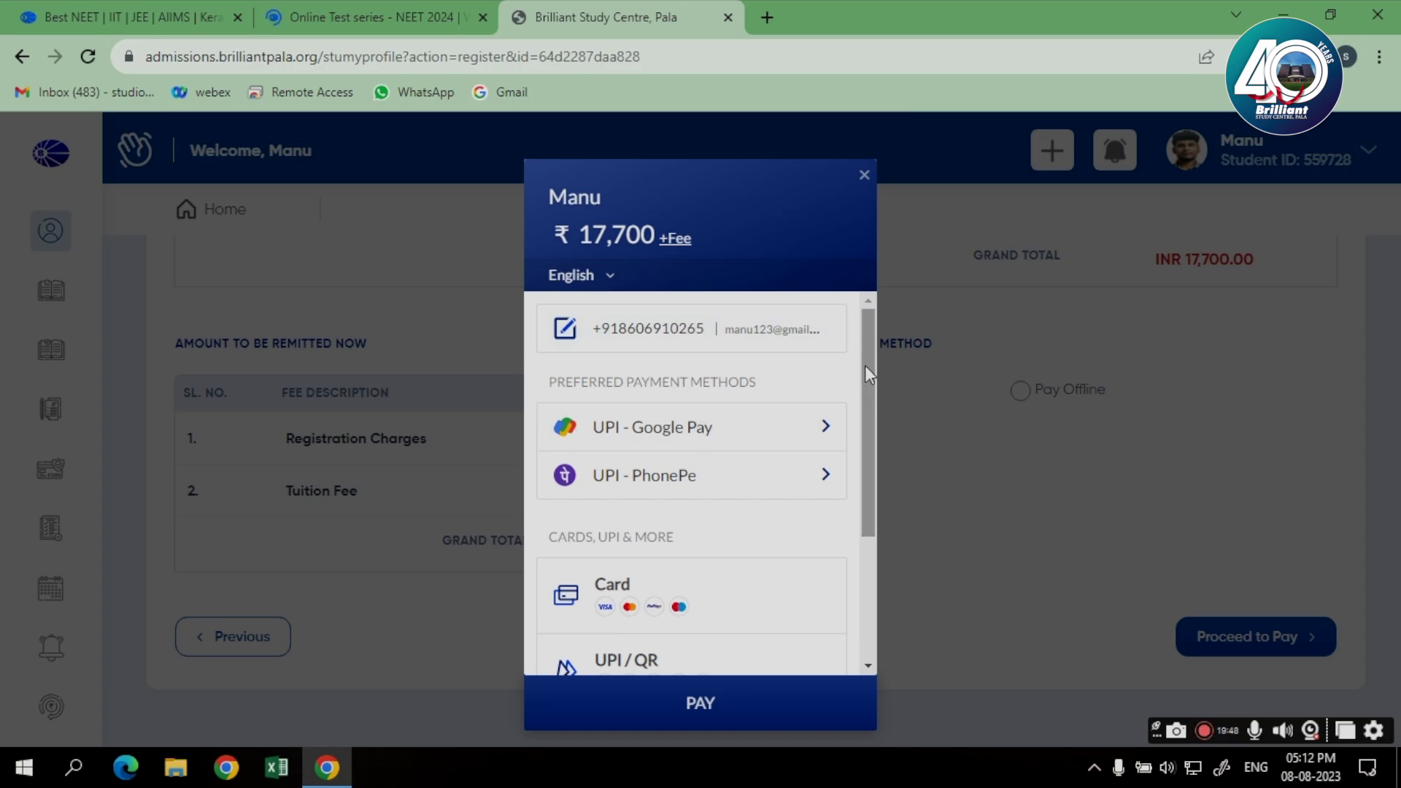
- Choose UPI - Google Pay in the Razorpay window for the ₹17,700 payment
mouse_move(868, 364)
left_mouse_down()
mouse_move(849, 532)
mouse_move(877, 381)
left_mouse_up()
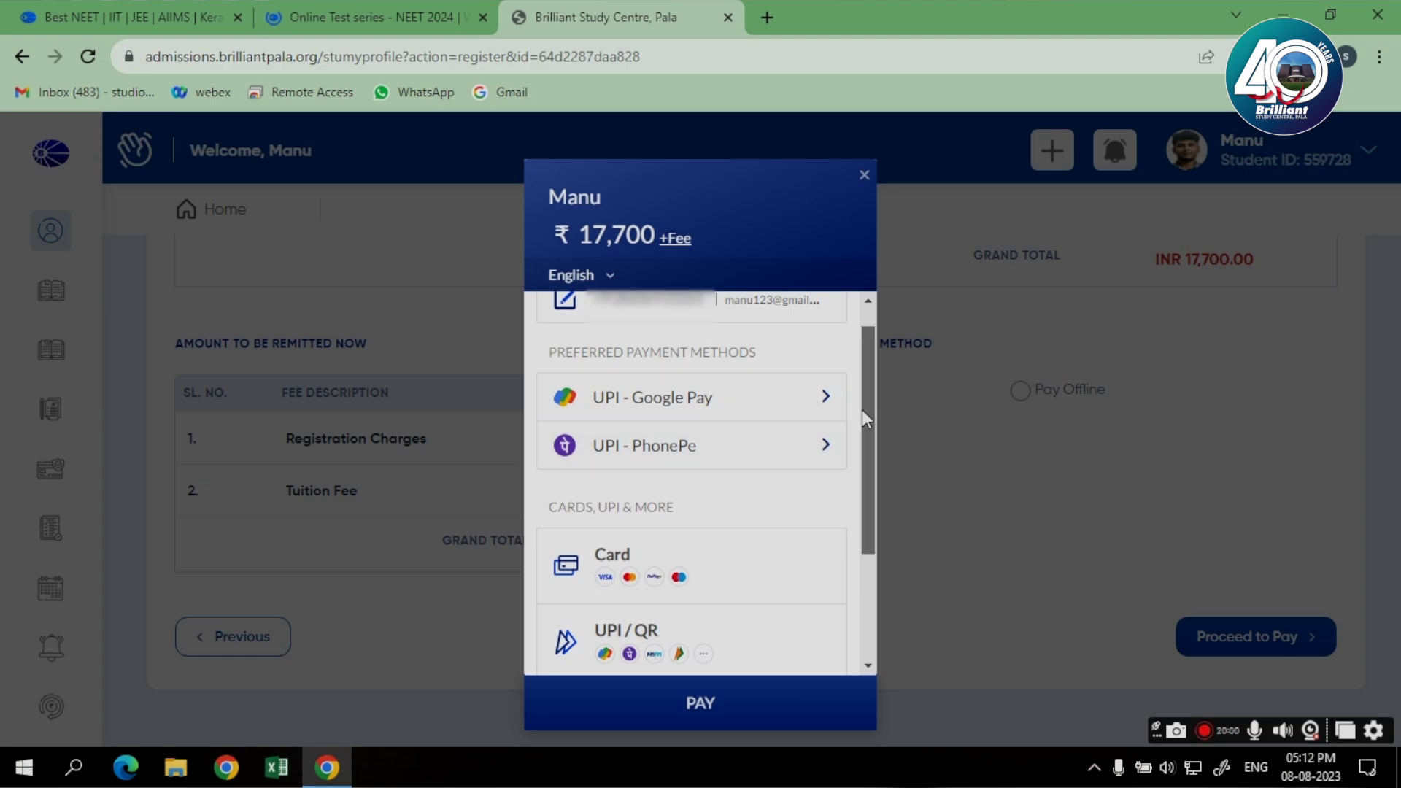
left_click_drag(861, 409, 861, 501)
left_click_drag(865, 511, 861, 519)
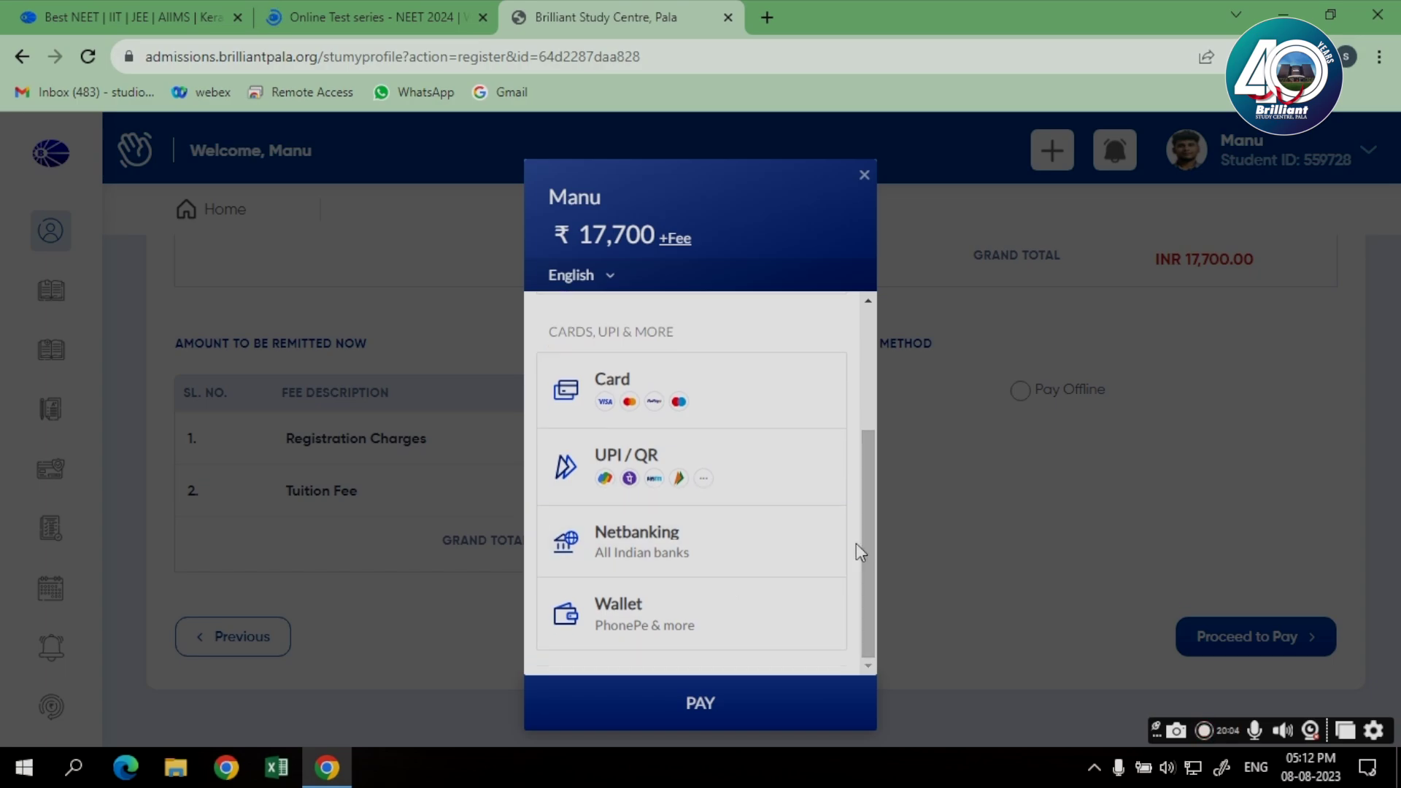
left_click_drag(870, 540, 879, 440)
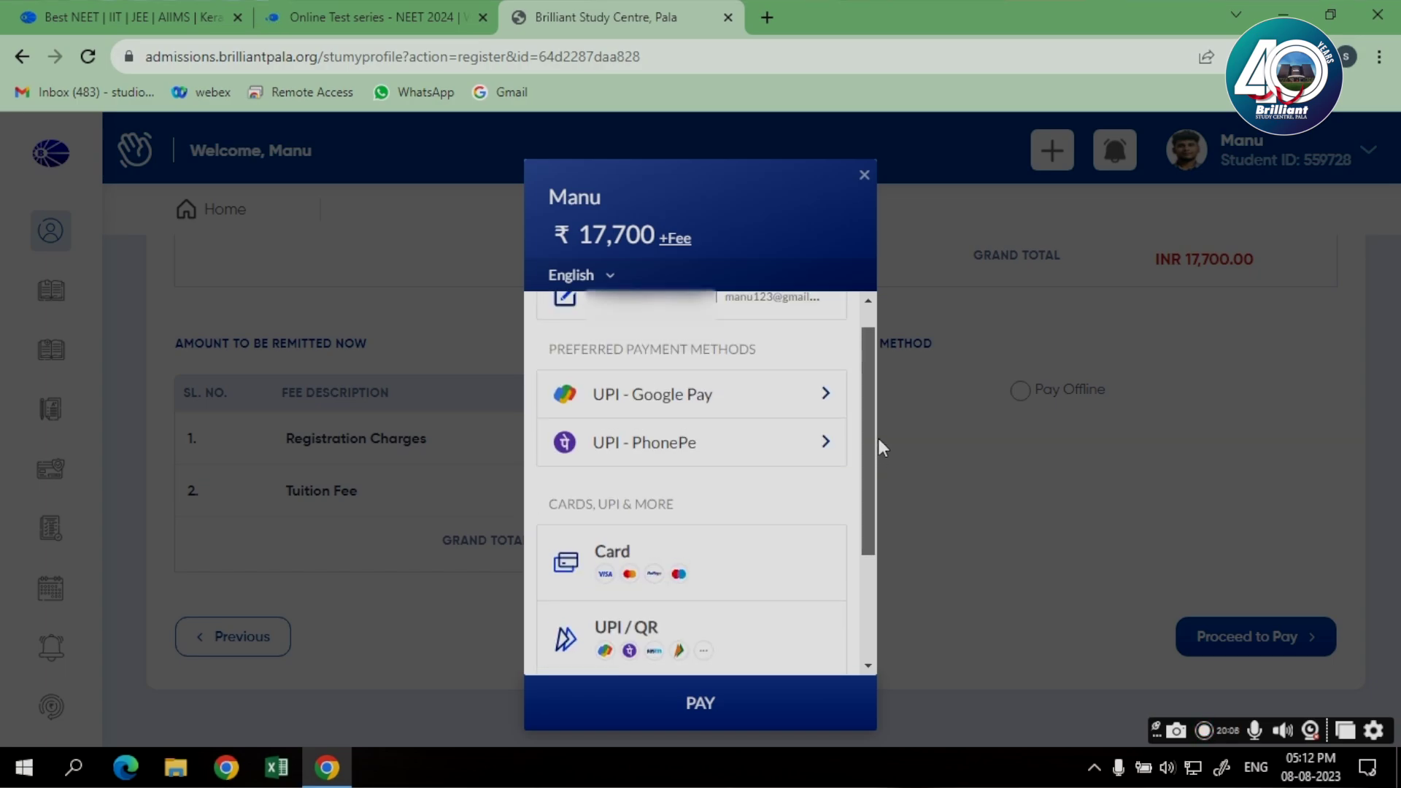
left_click(816, 400)
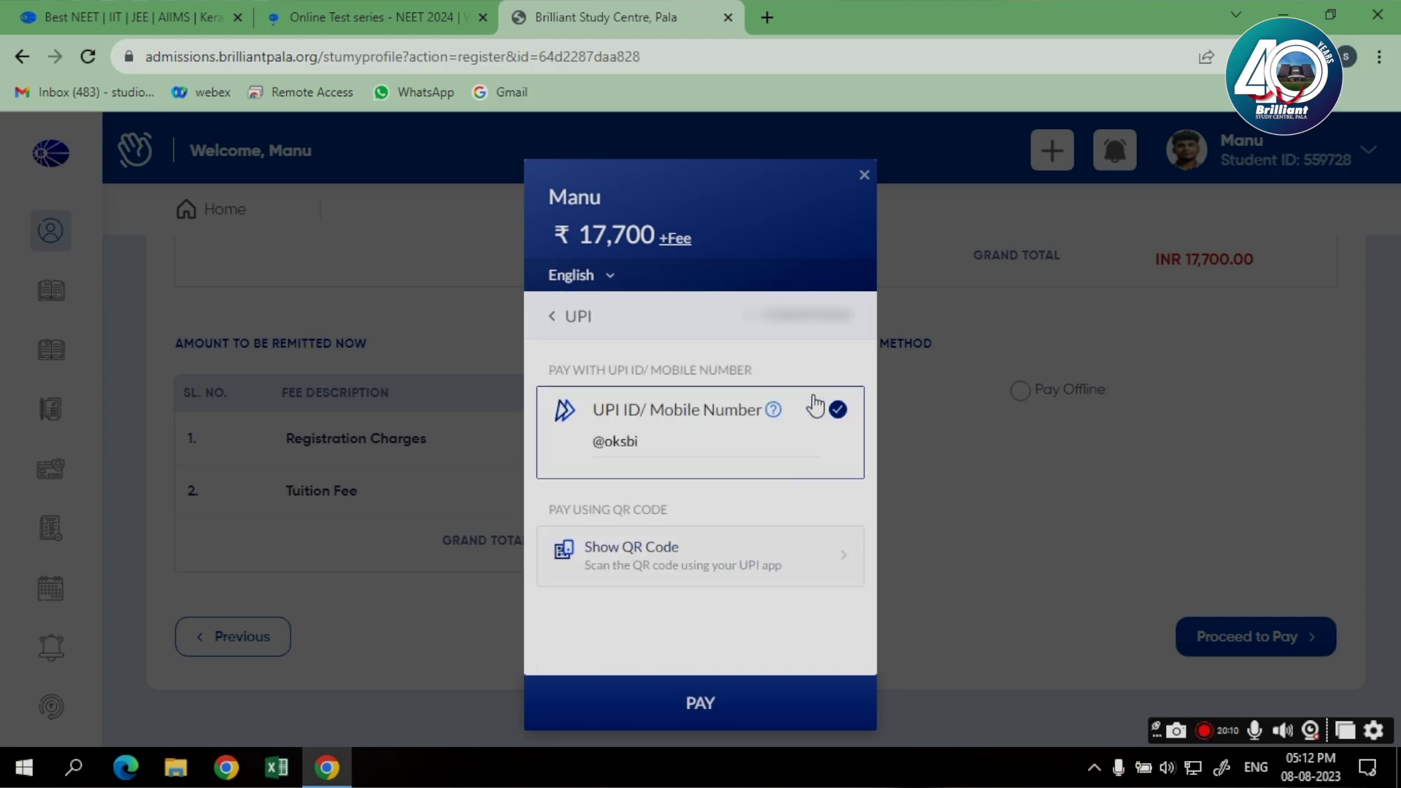